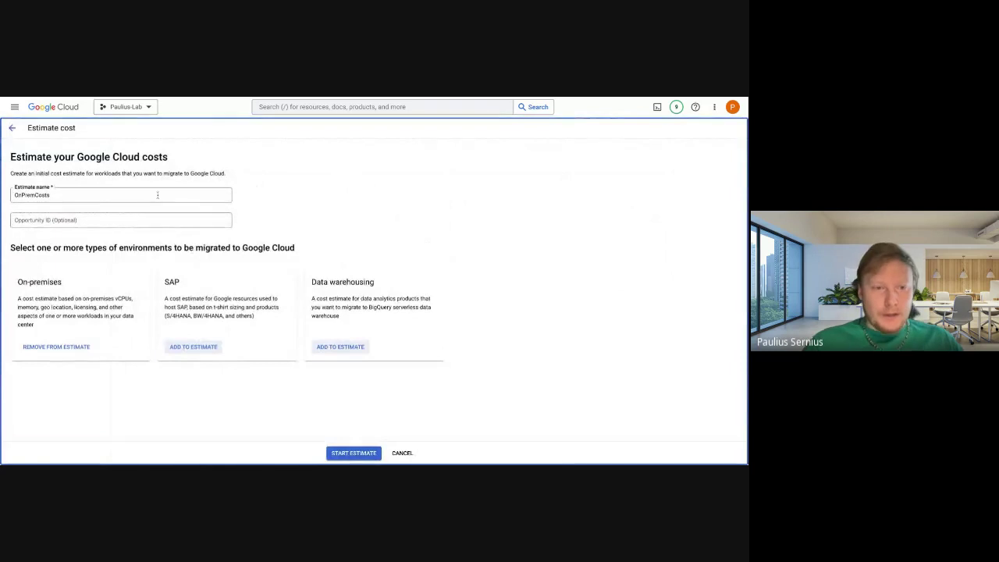
- Review the estimate name and the On-premises, SAP and Data warehousing environment types available for migration
click(226, 196)
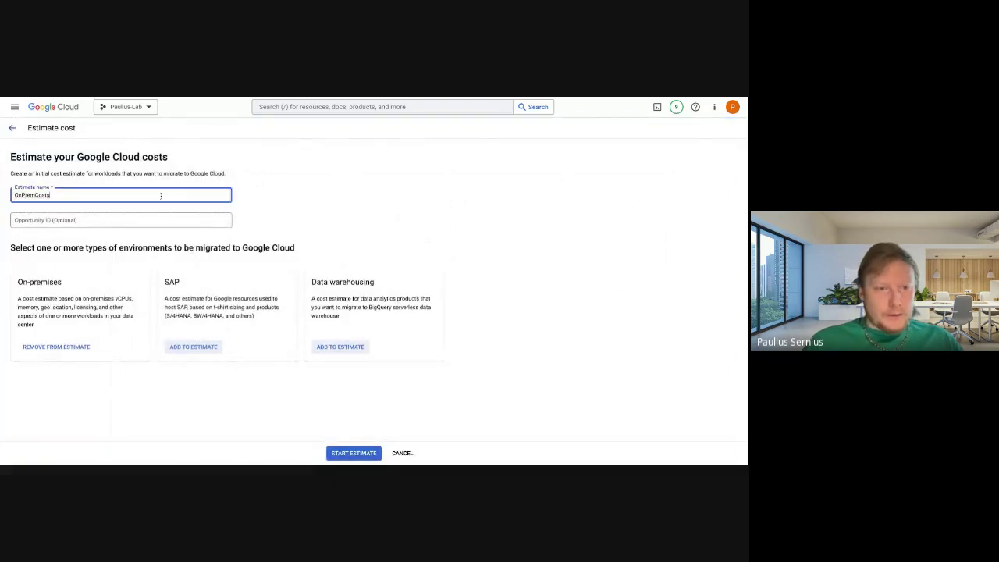
click(249, 204)
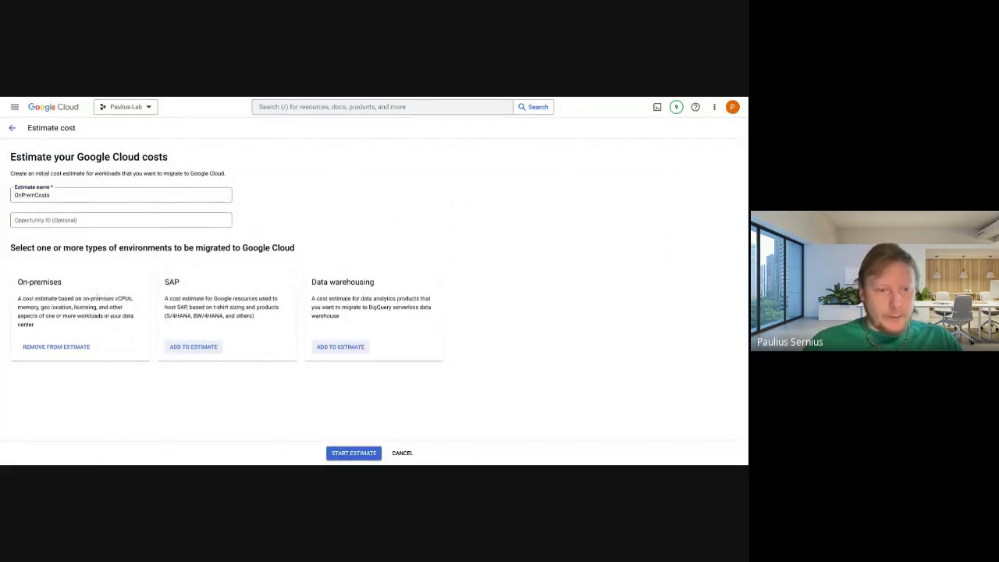
double_click(24, 283)
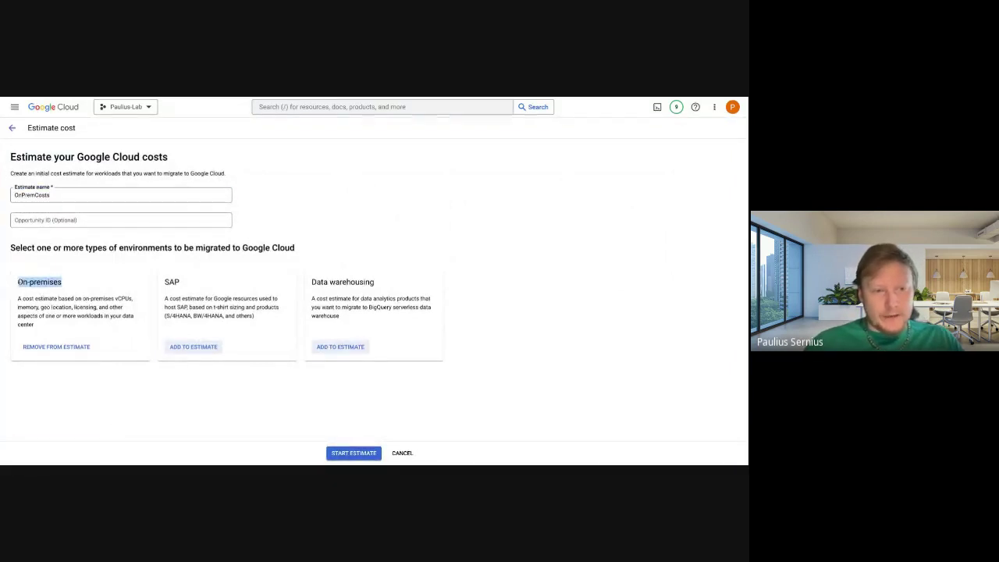
click(84, 295)
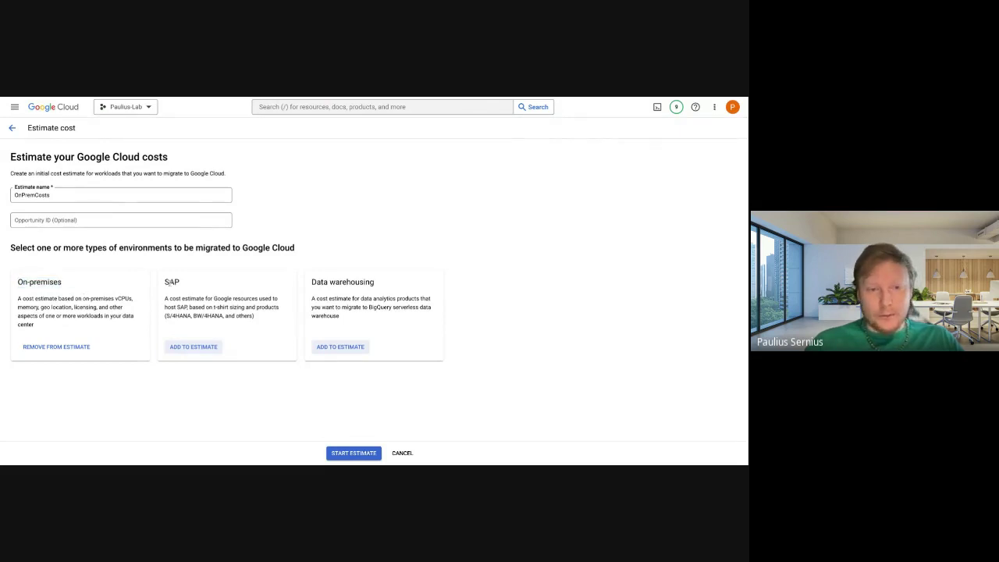
double_click(169, 283)
click(184, 290)
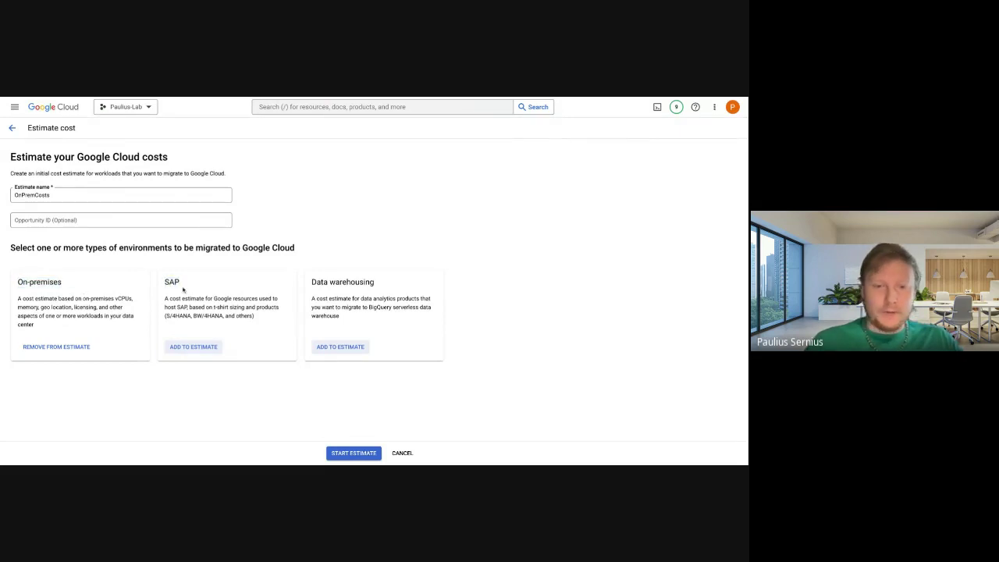
triple_click(312, 283)
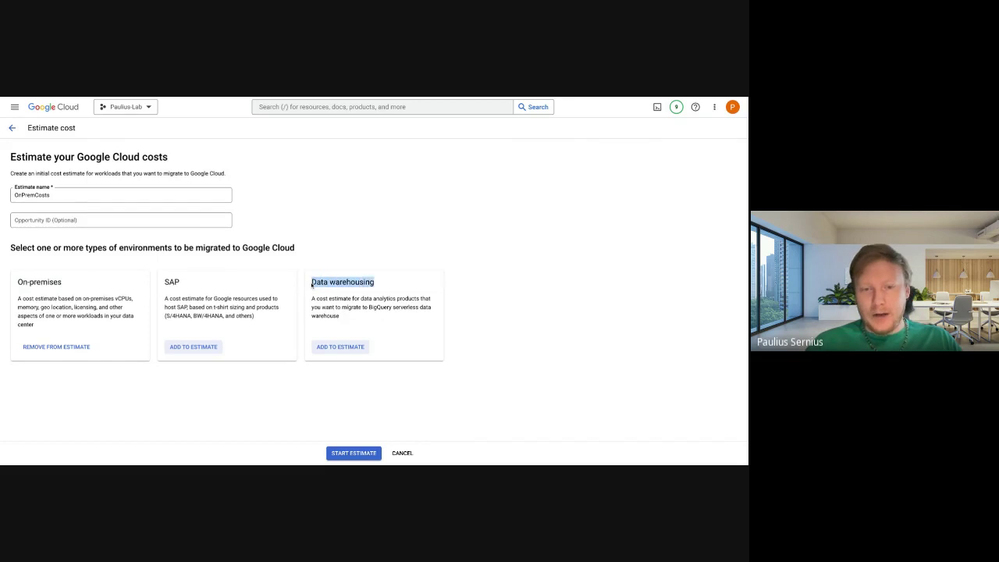
click(411, 292)
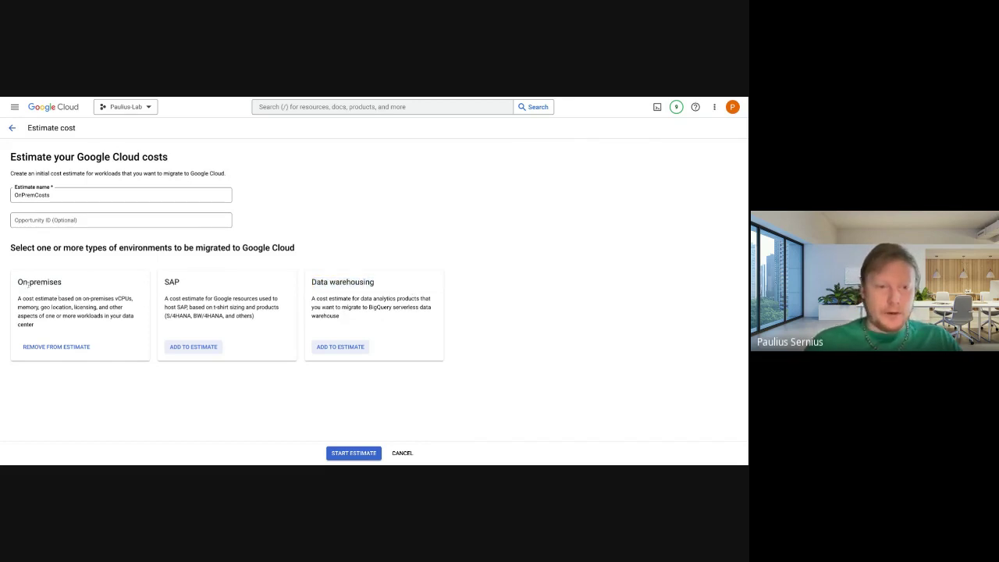
drag(19, 282, 62, 282)
click(22, 282)
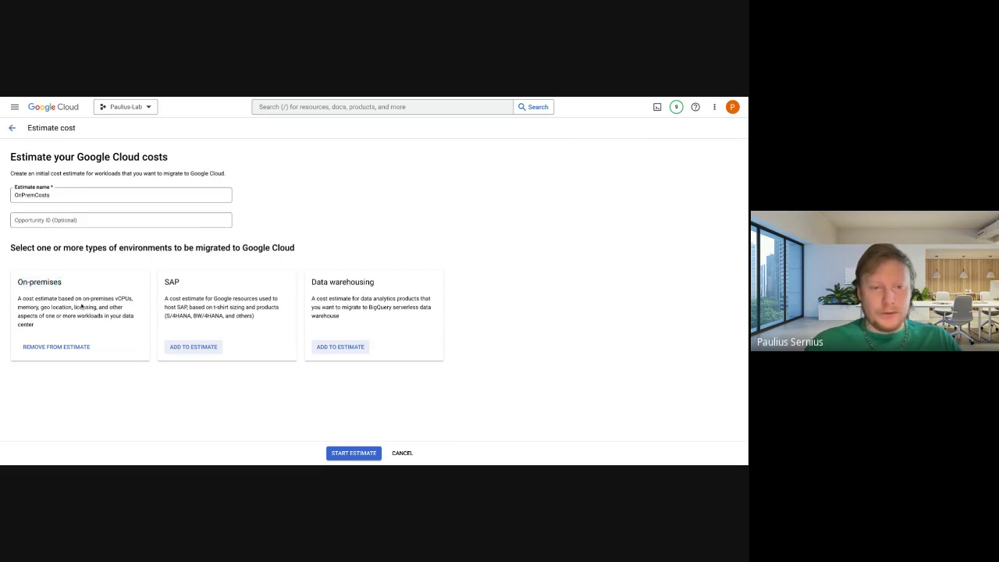
- Start the OnPremCosts estimate with the On-premises environment and open that environment for editing
click(352, 454)
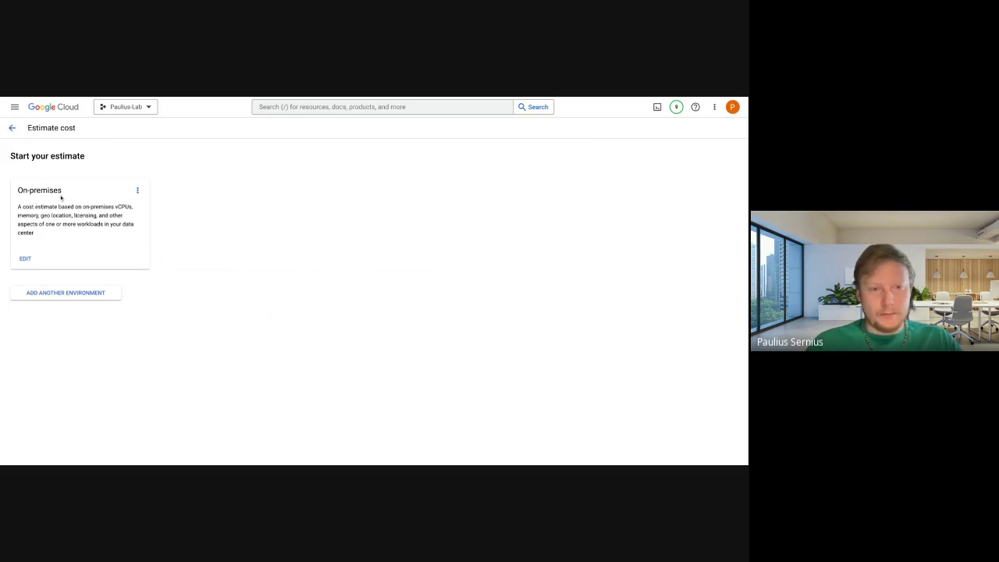
drag(61, 205, 58, 237)
click(58, 238)
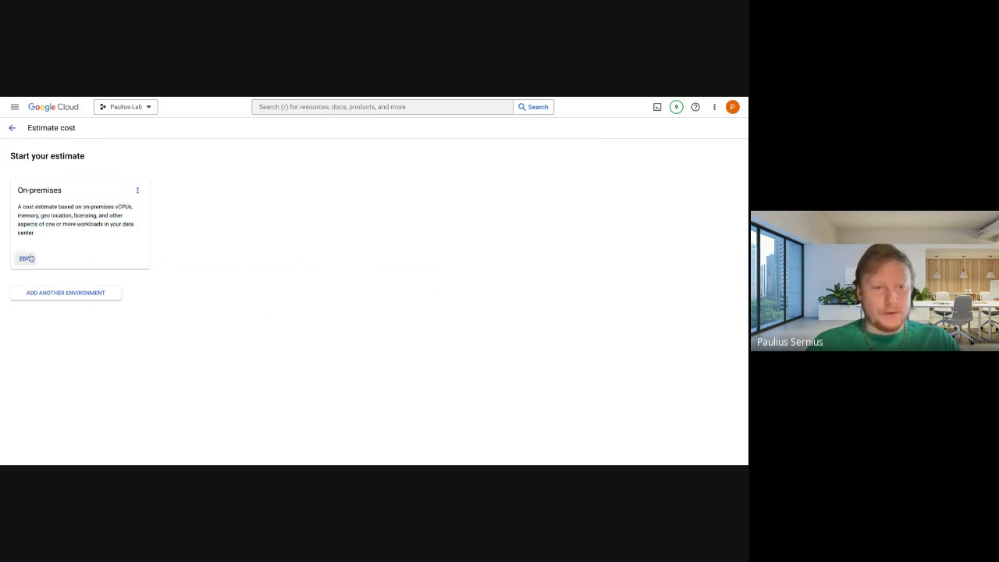
click(25, 259)
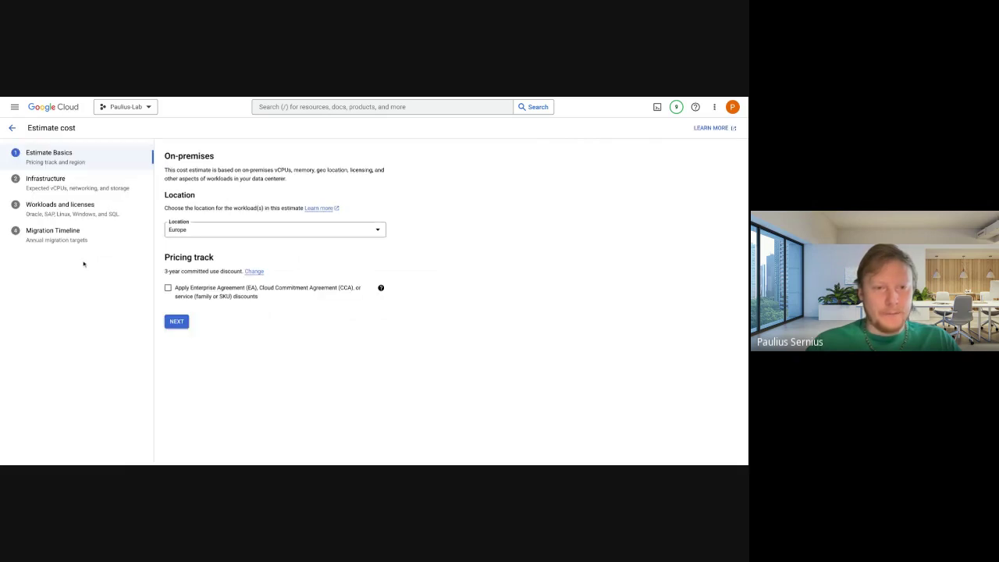
- Complete the estimate basics with Europe as the workload location, consulting the help on EA, CCA and service discounts
click(246, 231)
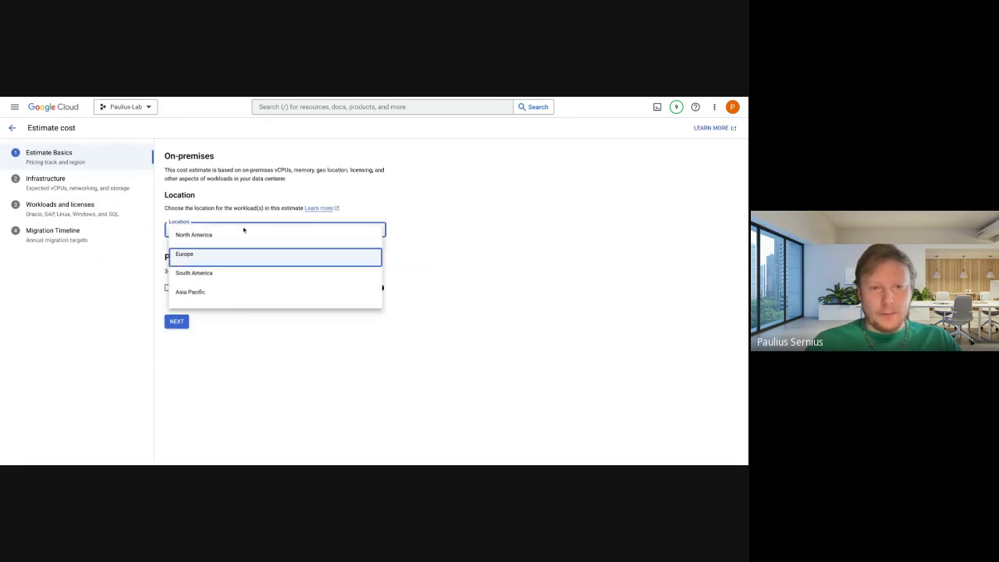
click(190, 260)
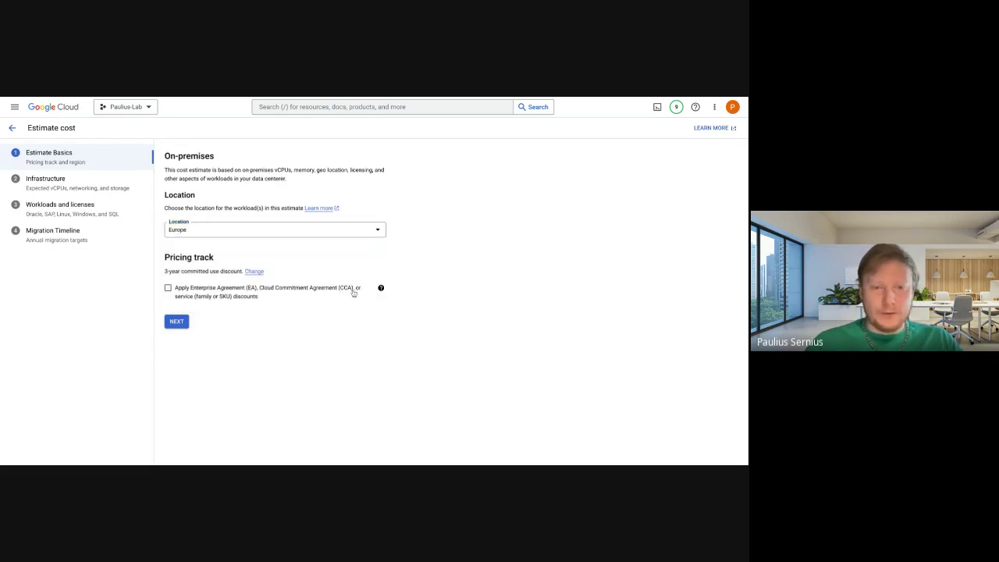
click(381, 288)
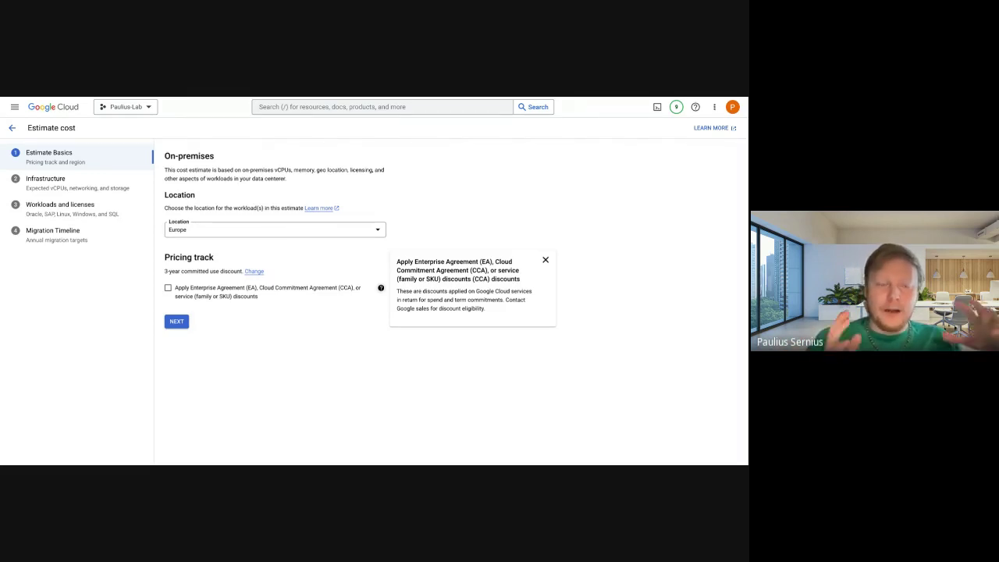
click(381, 288)
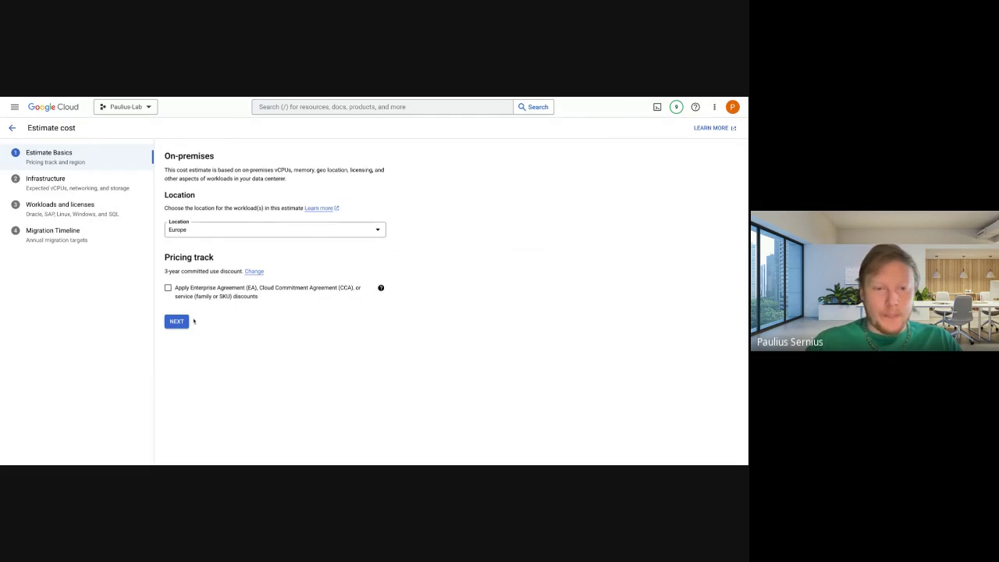
click(178, 322)
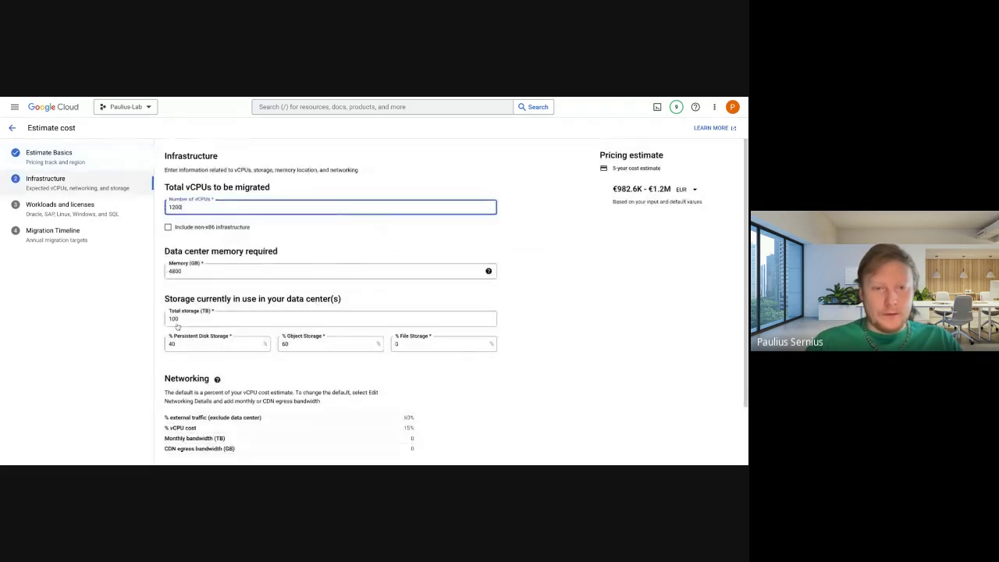
- Try 120 as the number of vCPUs to be migrated, restore it to 1200, and check the memory requirement
click(276, 243)
click(214, 206)
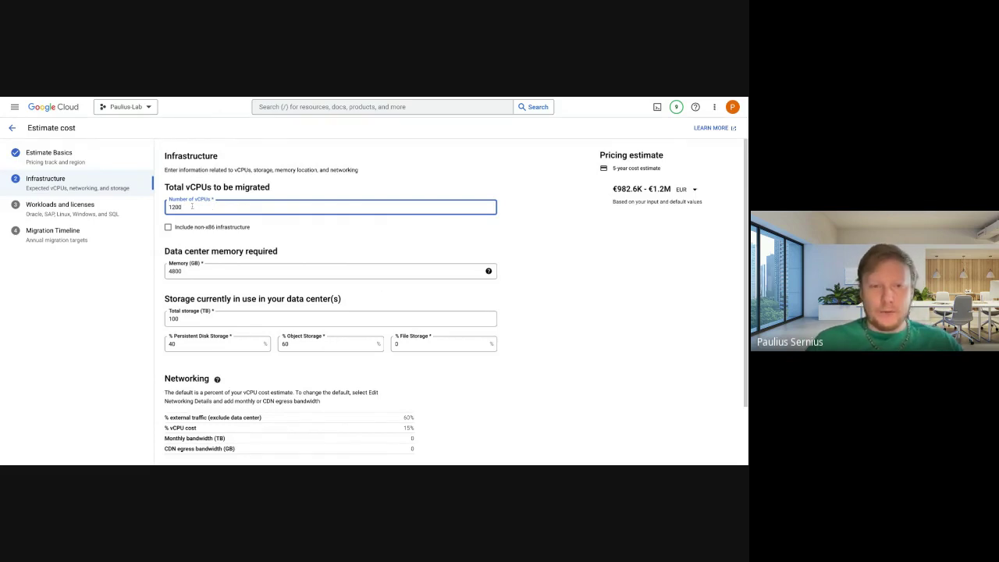
key(BackSpace)
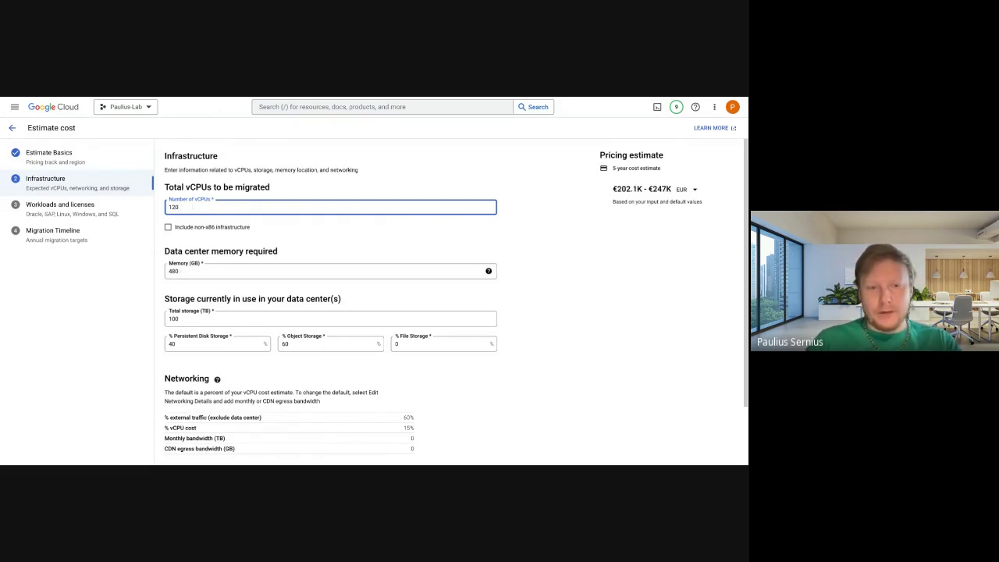
text(0)
click(234, 241)
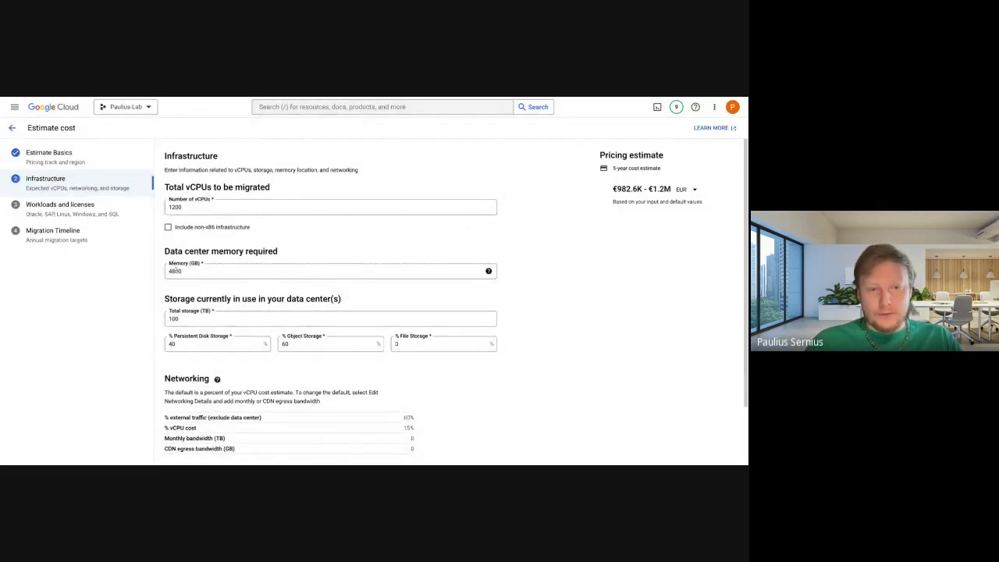
click(190, 273)
click(192, 288)
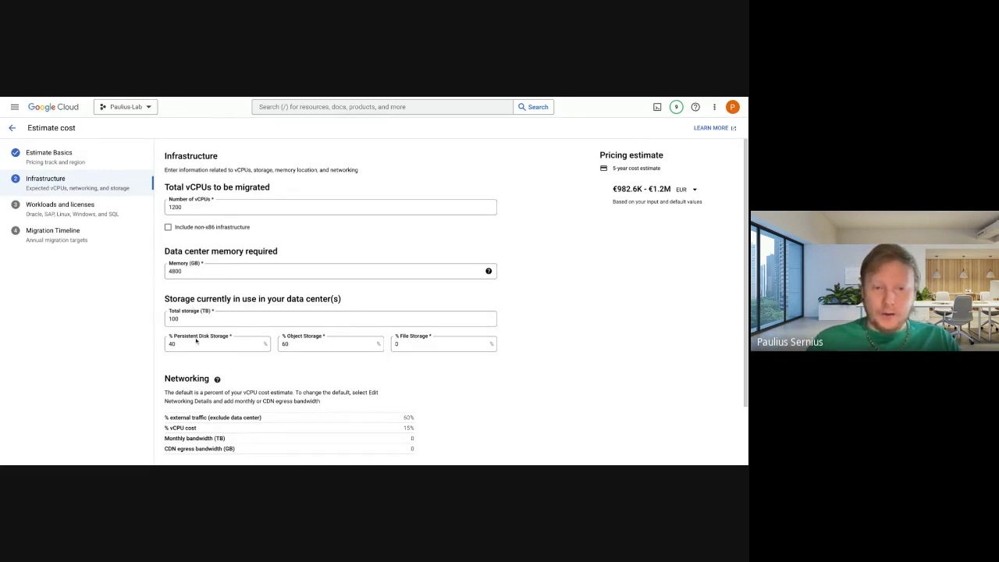
- Split the data center storage into 35% persistent disk, 55% object storage and 10% file storage
click(196, 340)
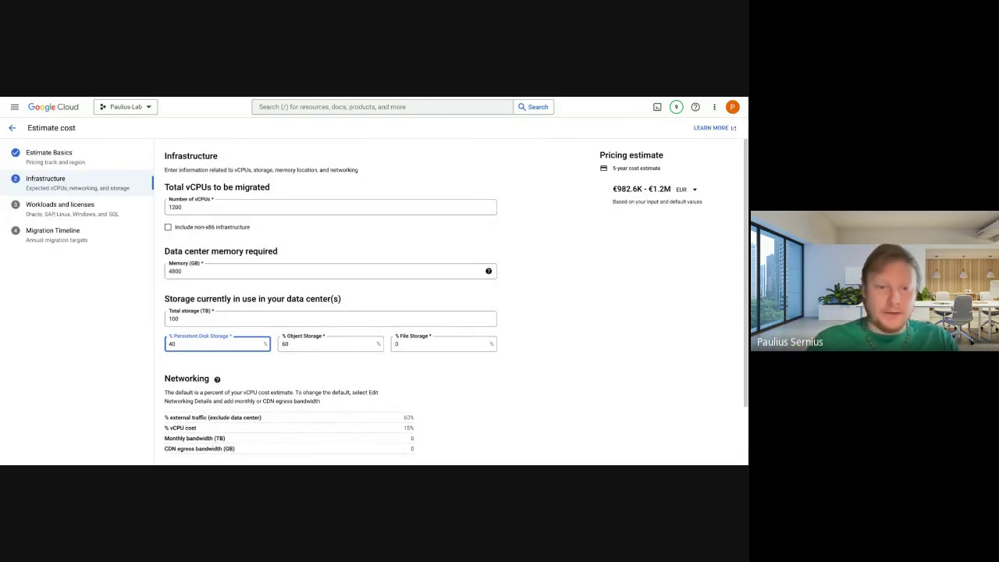
click(222, 334)
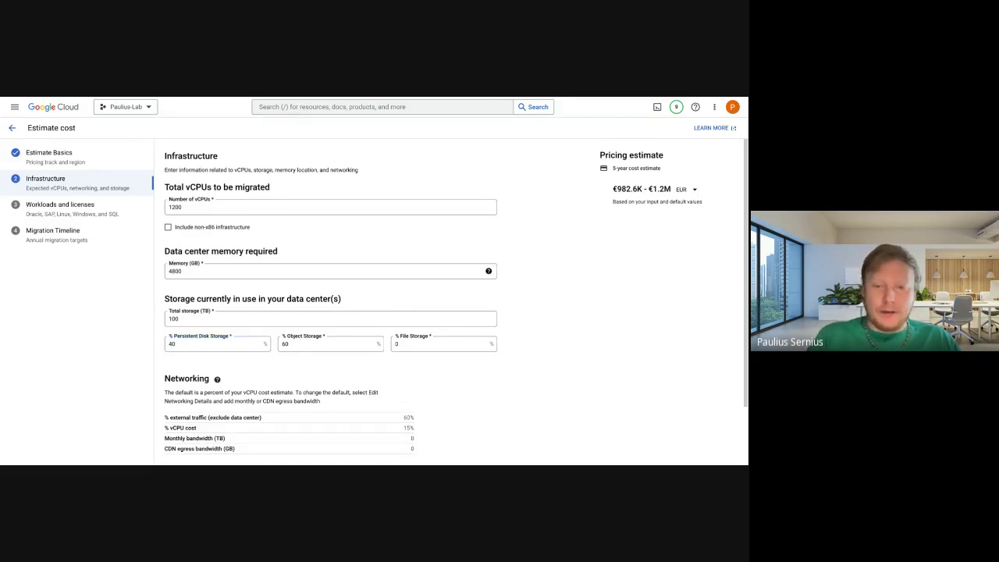
click(405, 345)
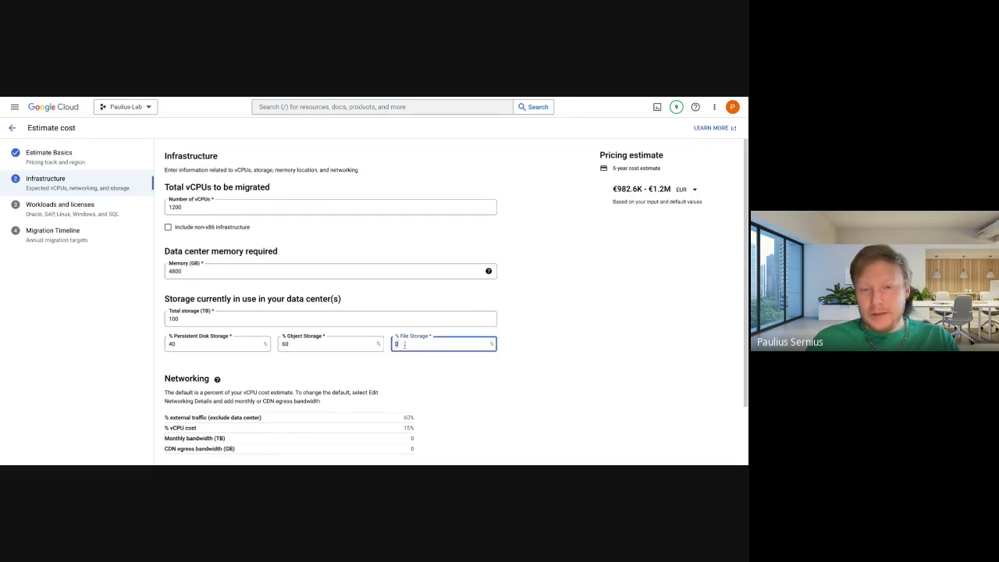
text(1)
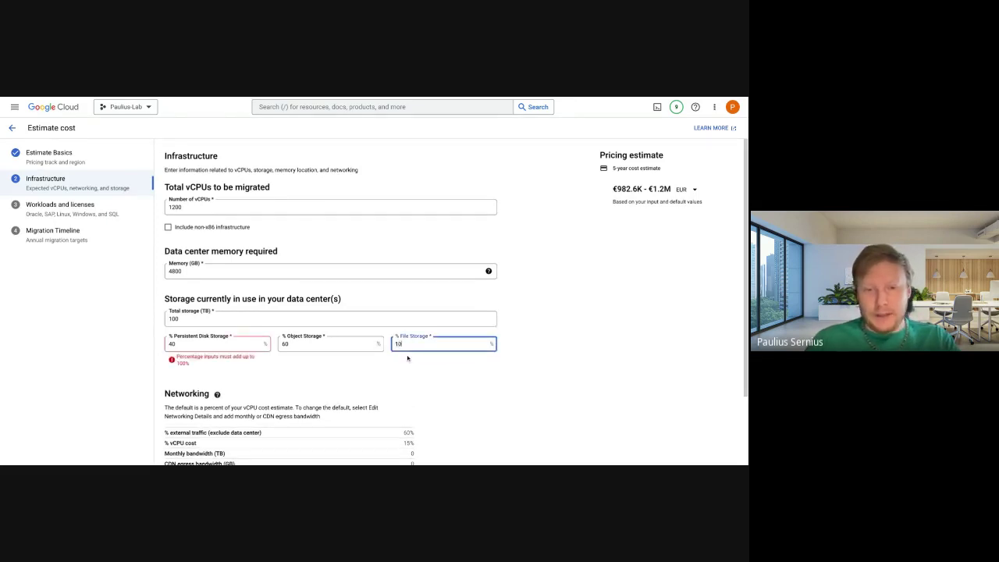
click(171, 344)
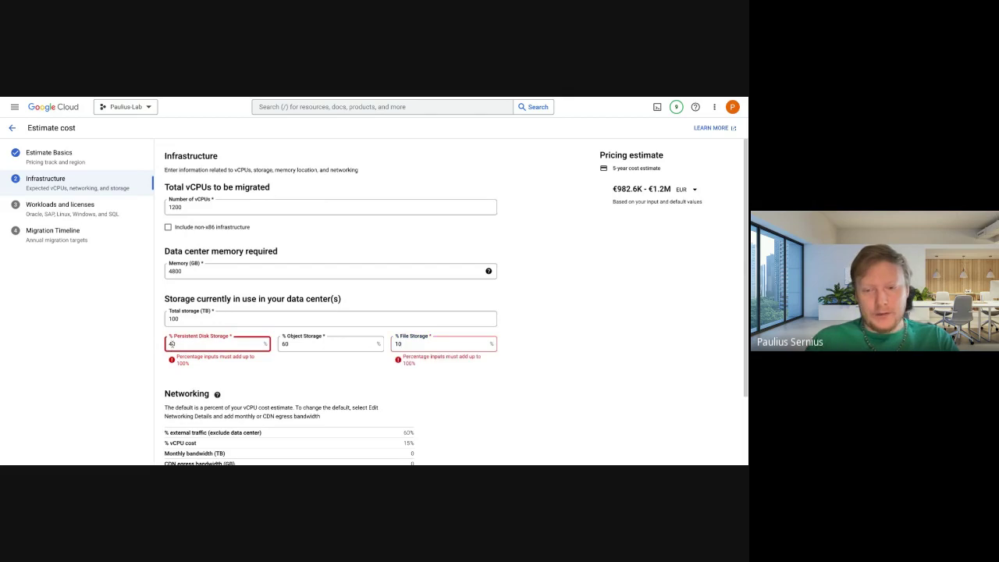
text(35)
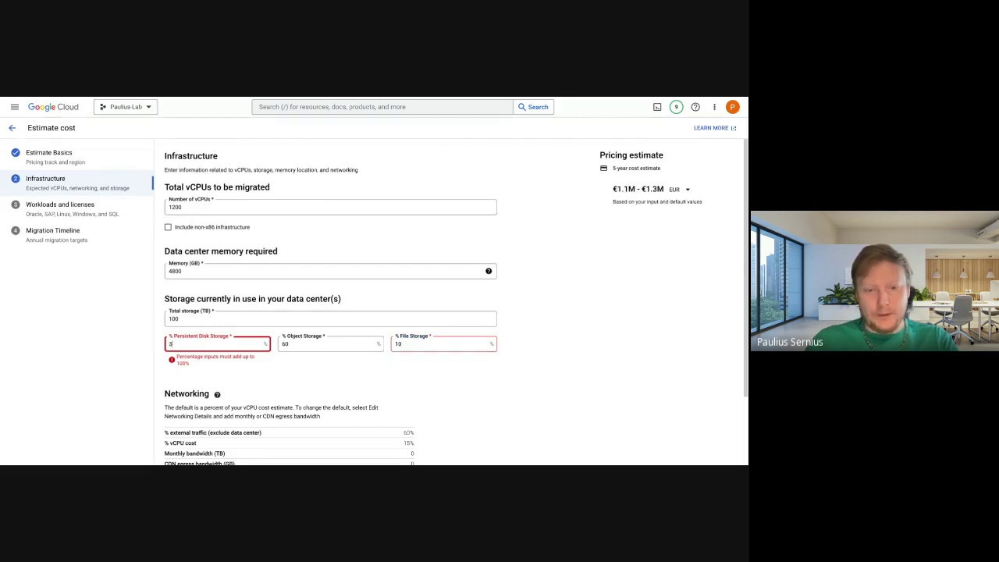
click(299, 344)
key(BackSpace)
key(BackSpace)
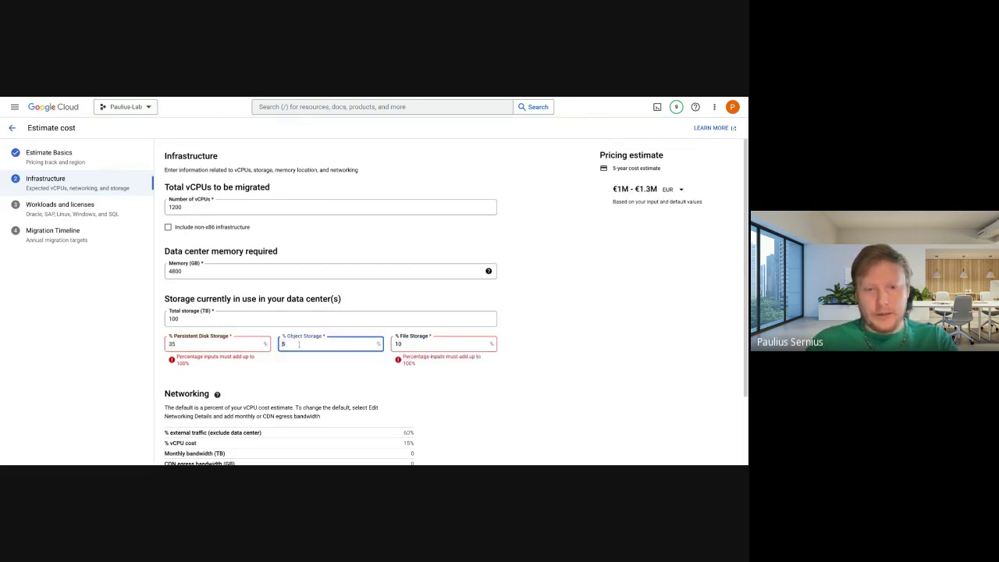
text(55)
click(306, 362)
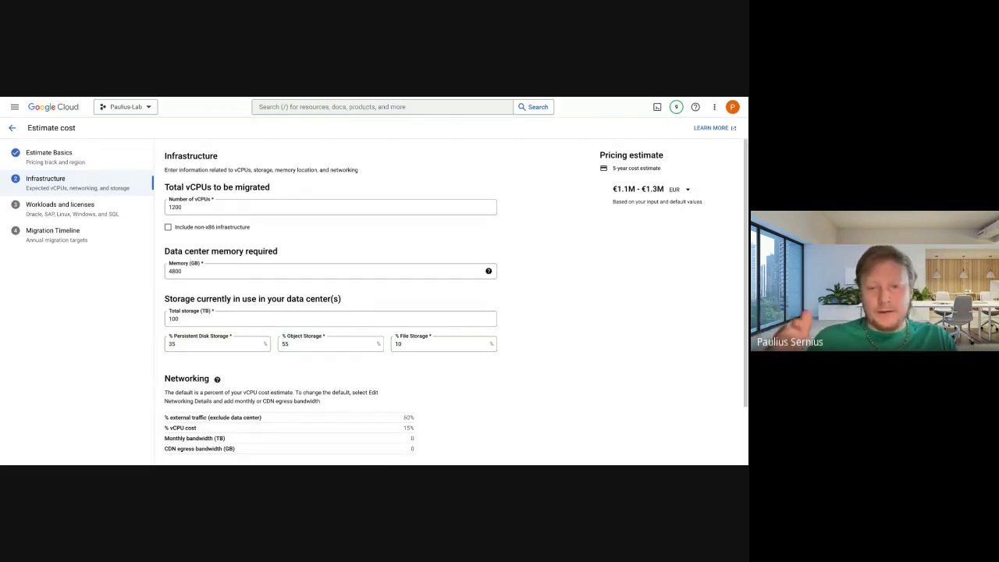
- Review the default networking values and proceed with them to the workloads and licenses section
scroll(456, 296, down, 1)
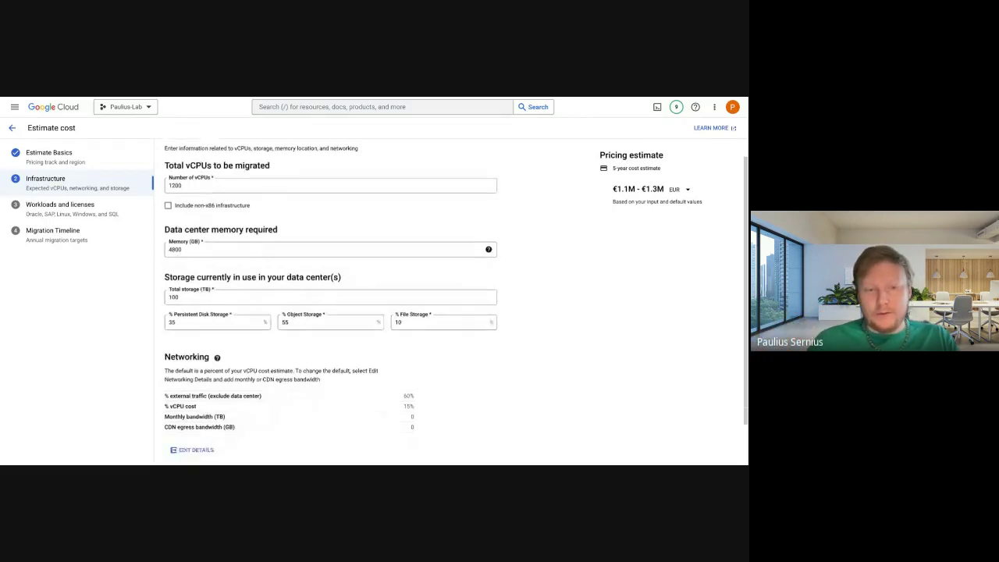
scroll(455, 297, down, 2)
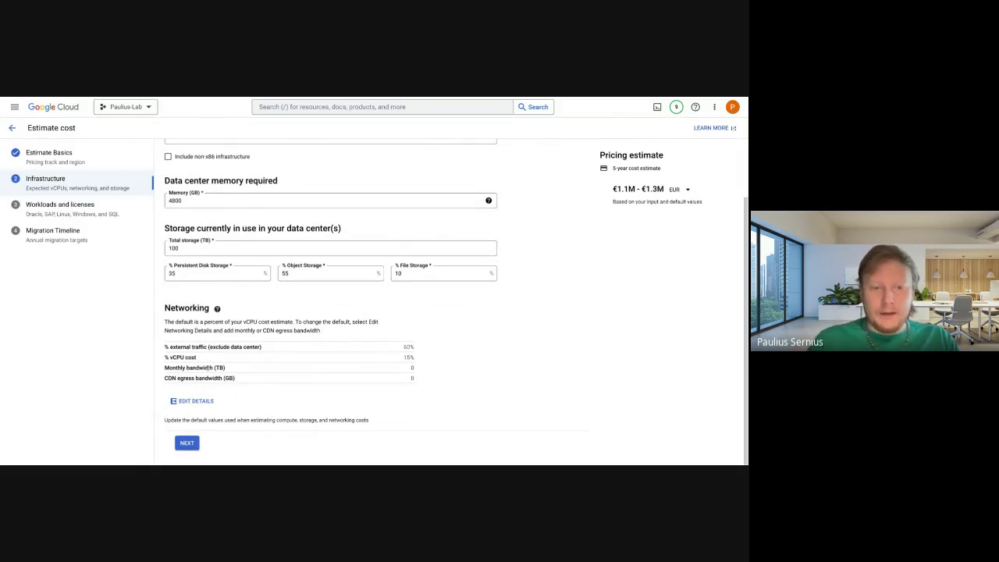
click(188, 443)
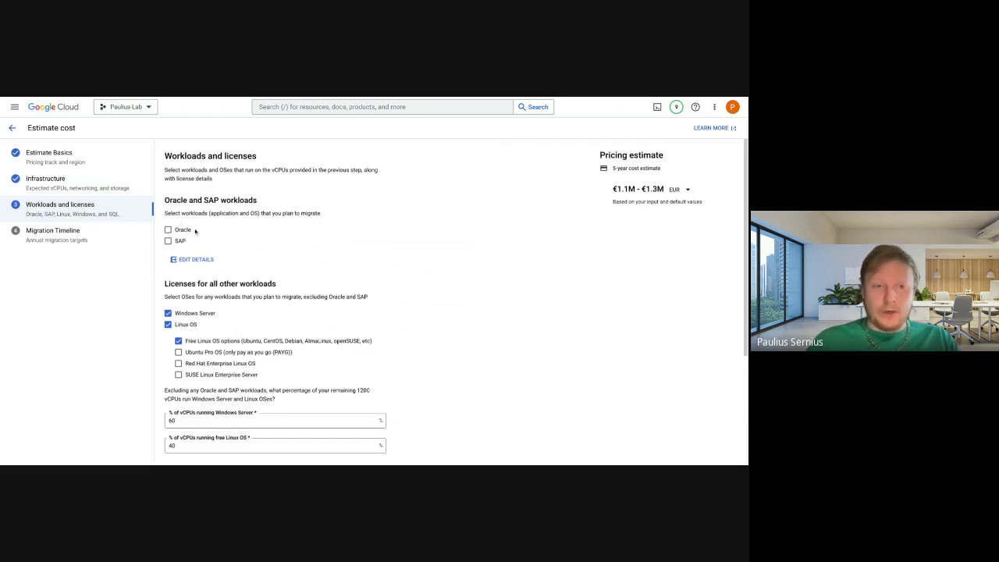
- Preview the vCPU fields for the Oracle and SAP workloads one after the other, leaving both workloads deselected
click(168, 229)
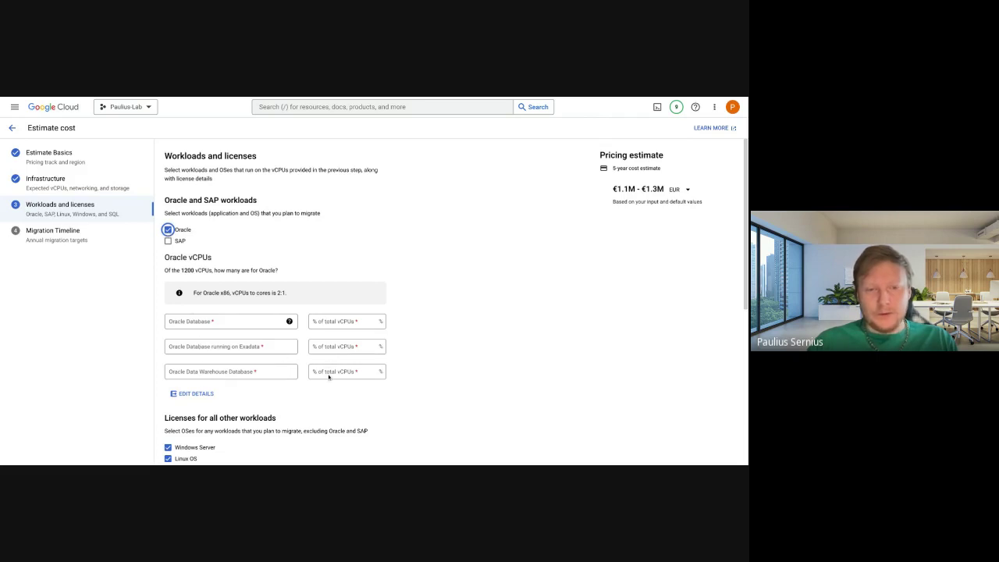
click(167, 232)
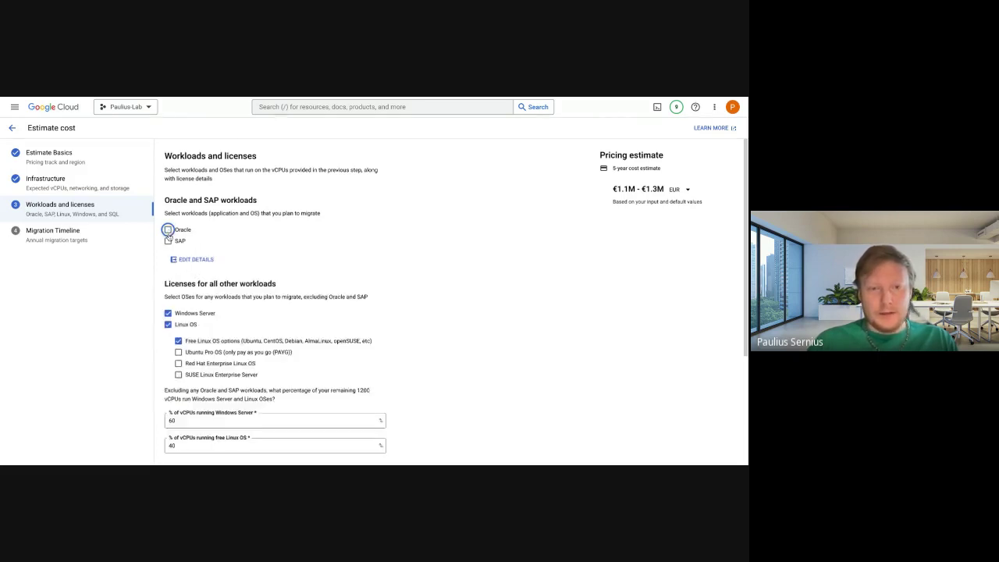
click(168, 241)
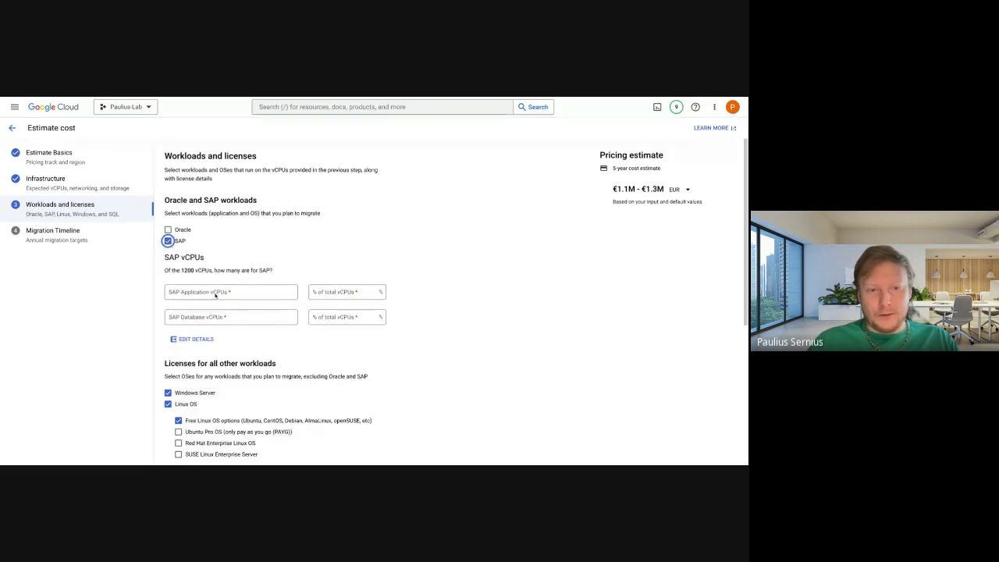
click(169, 242)
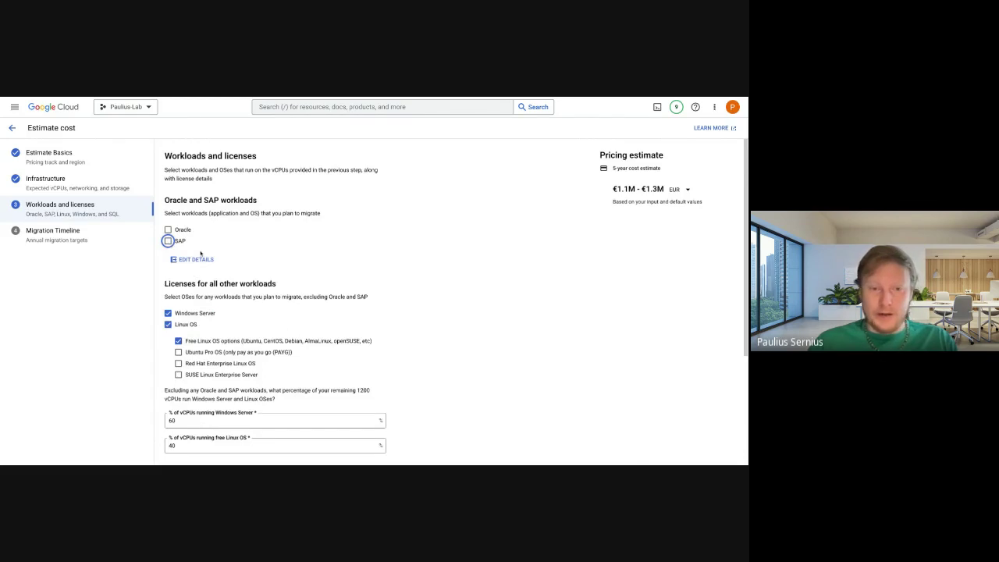
- Review the Windows Server and Linux OS vCPU percentages and the Windows Server licensing options, keeping pay as you go
scroll(170, 242, down, 1)
scroll(263, 247, down, 1)
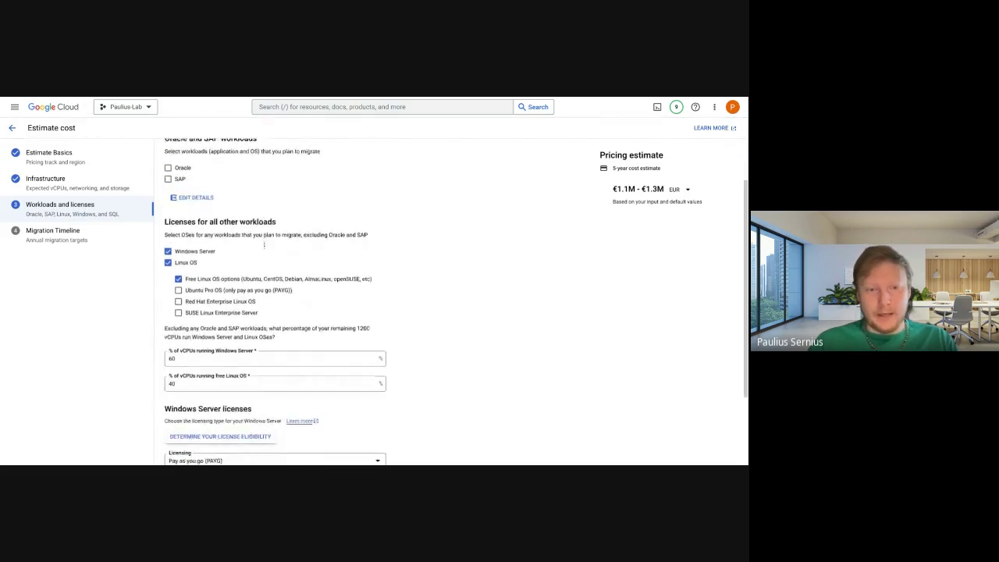
scroll(194, 233, down, 1)
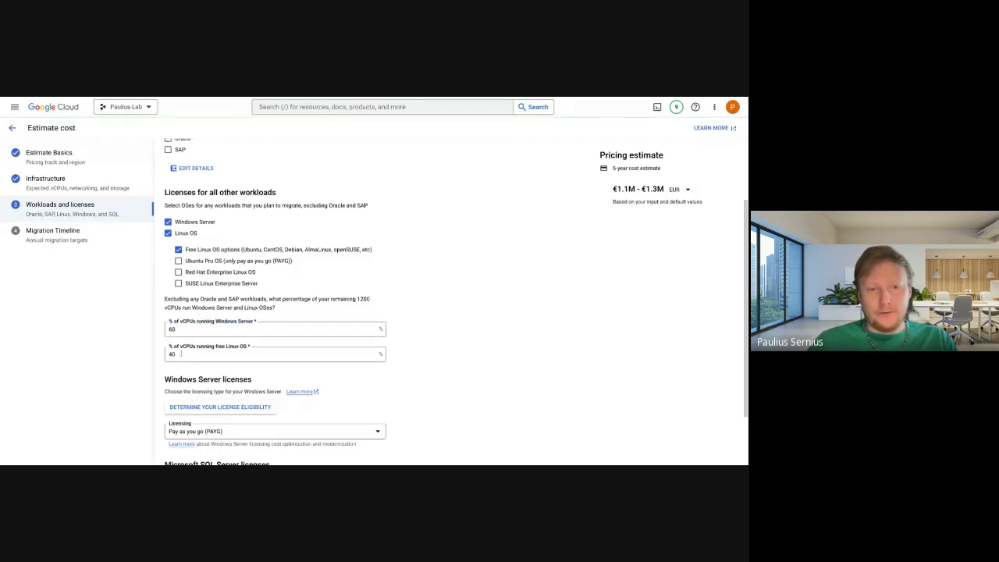
double_click(185, 352)
click(220, 343)
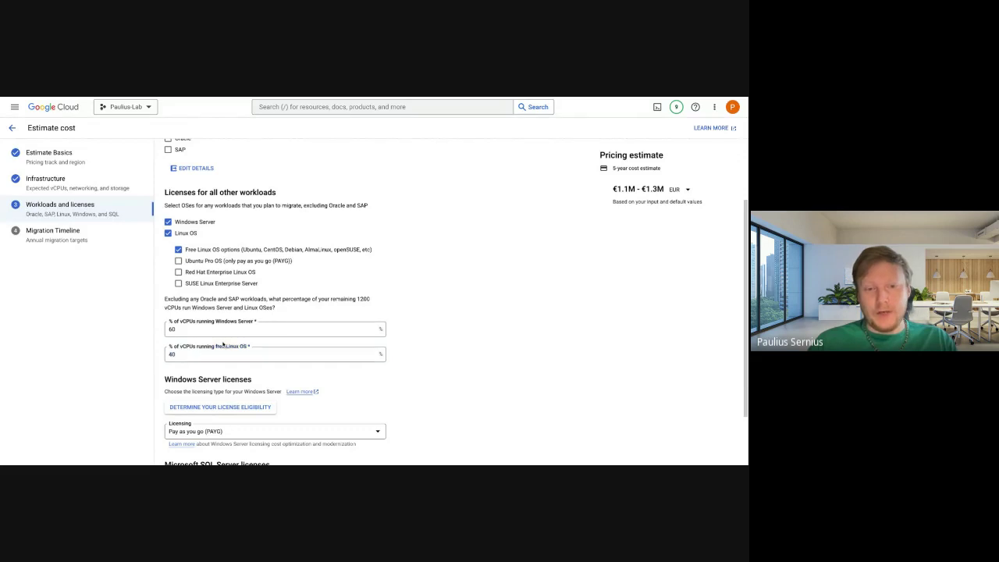
scroll(372, 297, down, 2)
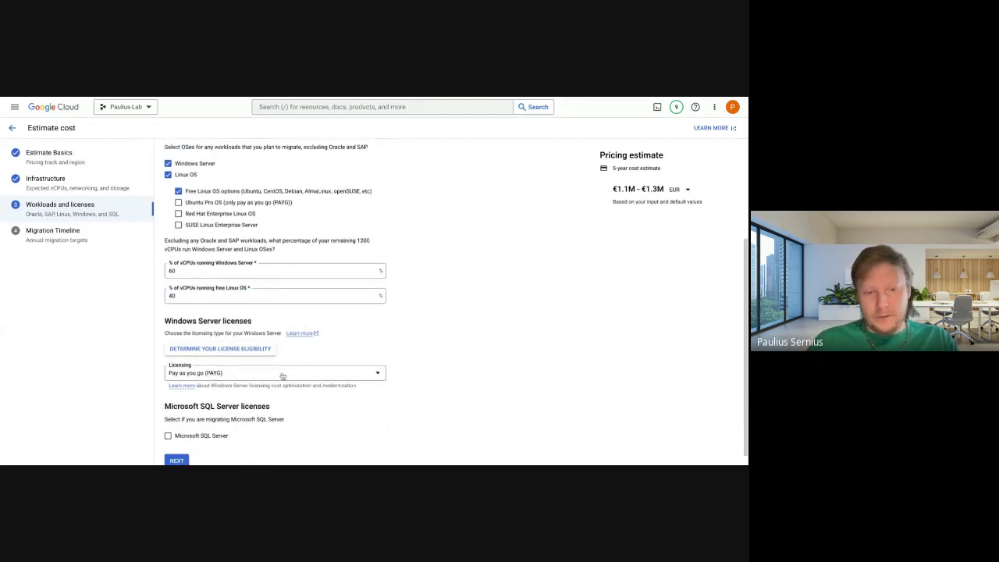
click(344, 377)
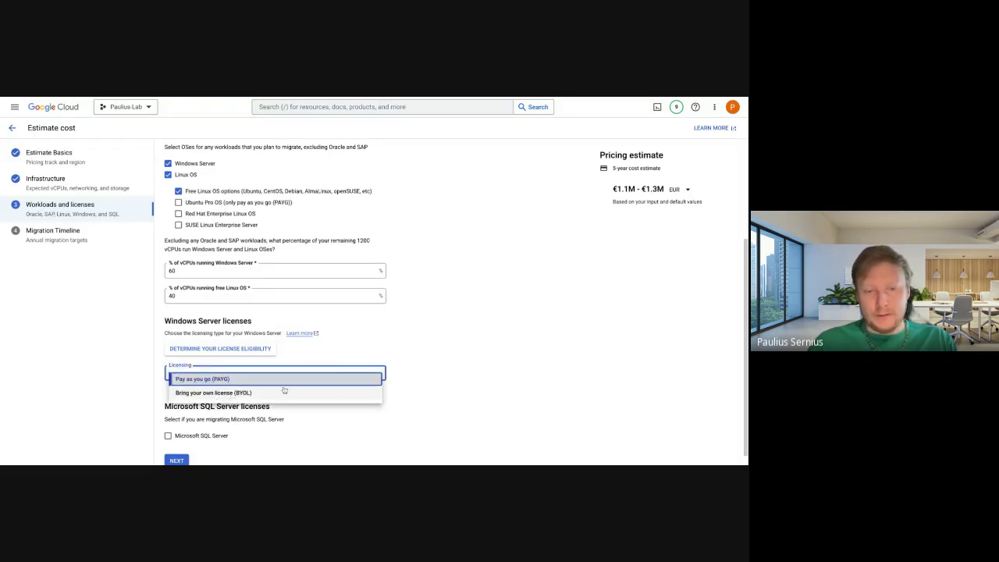
click(406, 363)
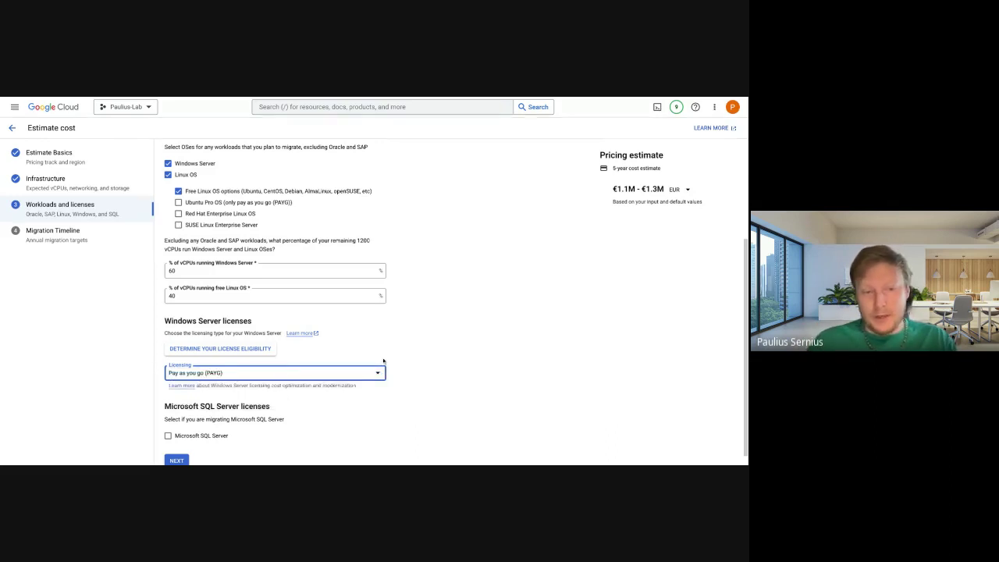
- Include Microsoft SQL Server licenses in the workloads to be migrated
scroll(221, 392, down, 1)
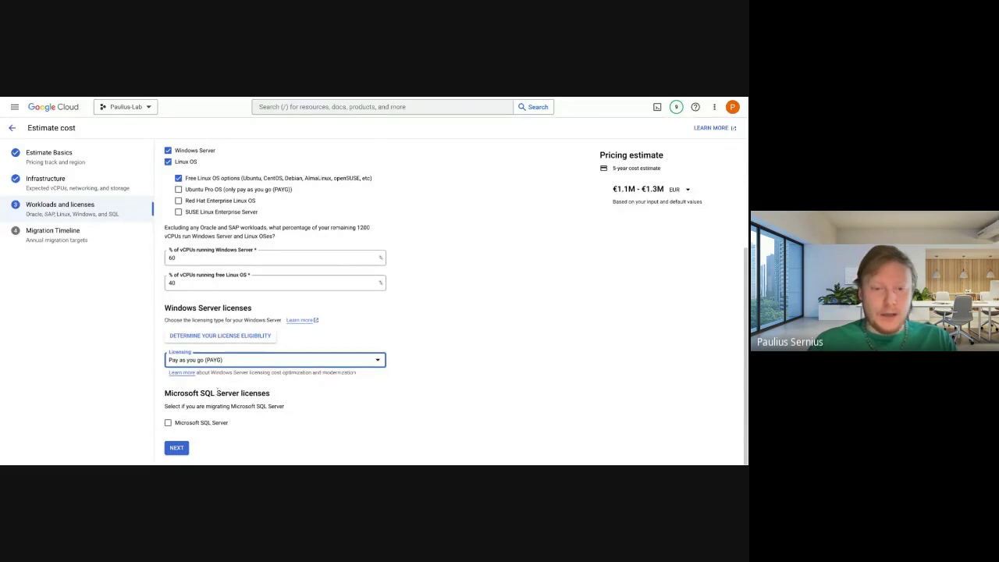
click(167, 422)
scroll(233, 404, down, 2)
scroll(233, 403, down, 1)
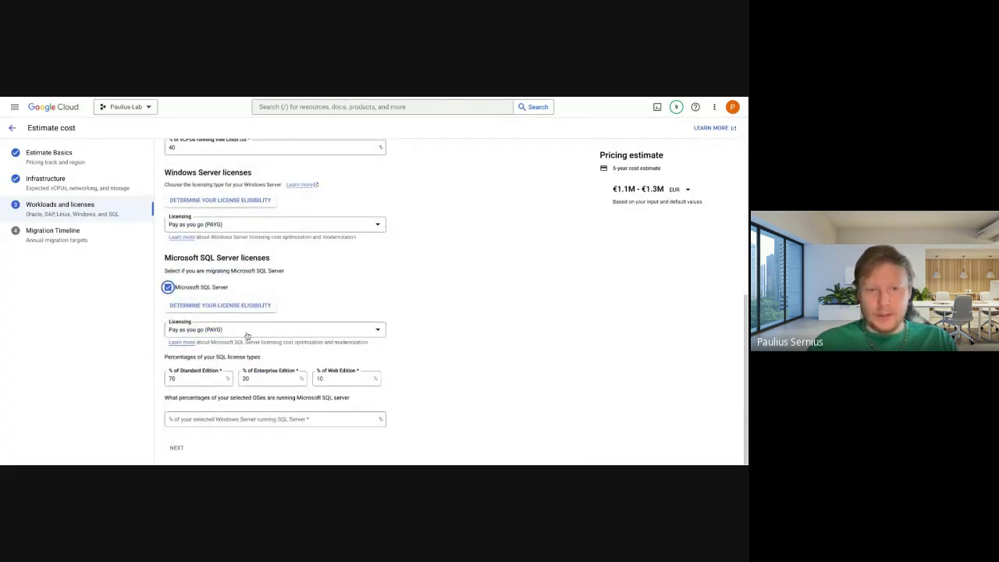
- Set the SQL license types to 100% Standard Edition, 0% Enterprise Edition and 0% Web Edition
click(196, 376)
click(269, 374)
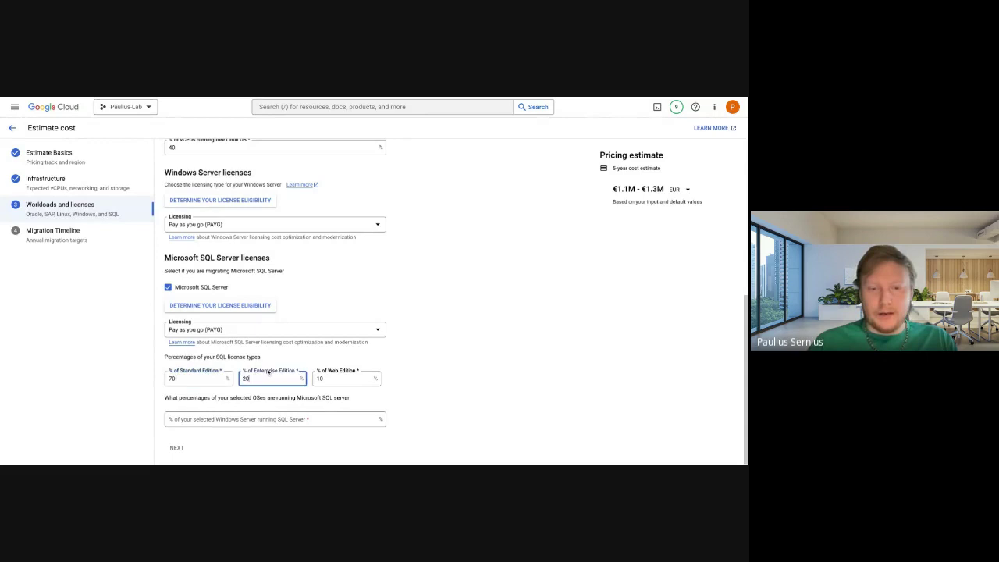
click(326, 375)
click(182, 381)
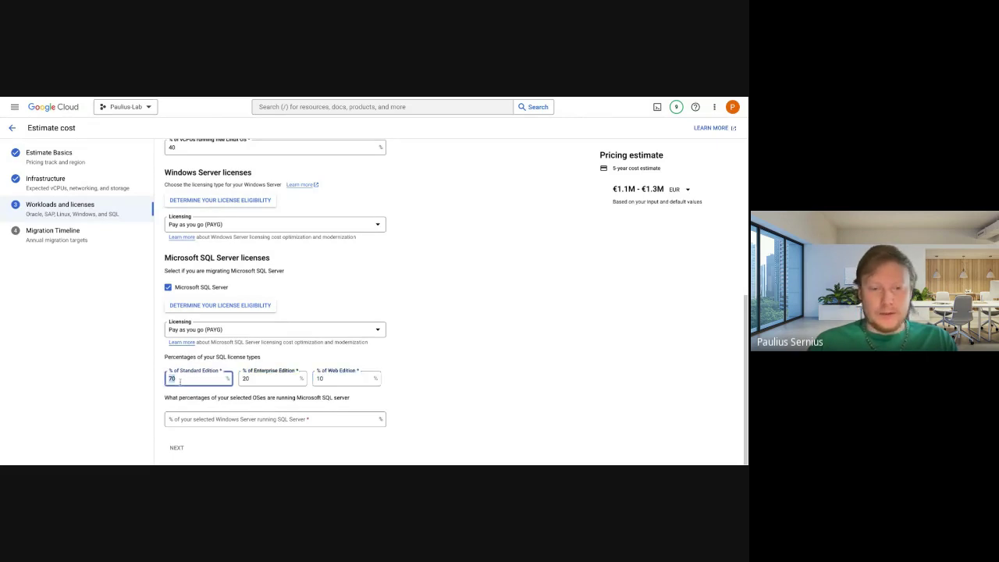
key(BackSpace)
key(BackSpace)
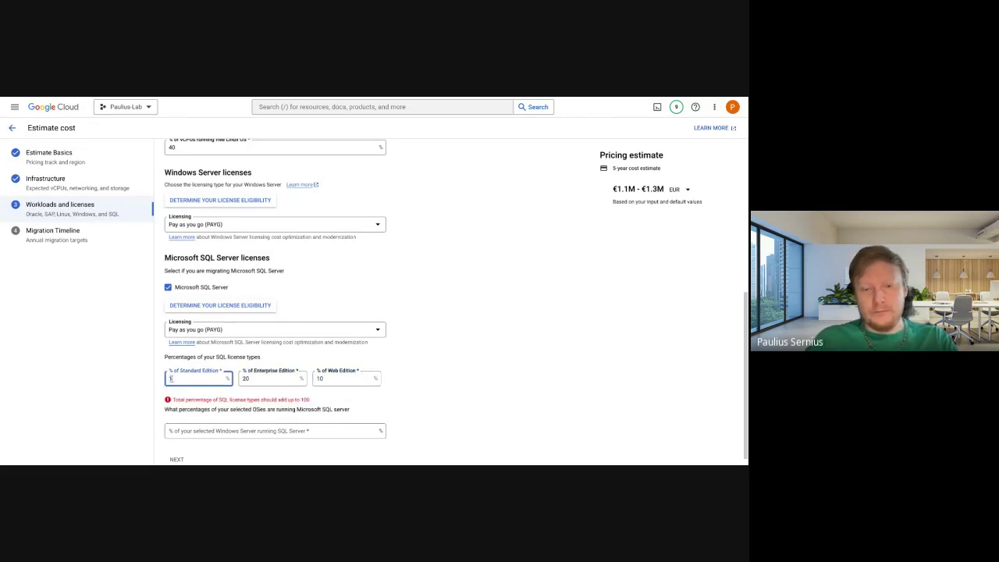
click(256, 377)
key(BackSpace)
key(BackSpace)
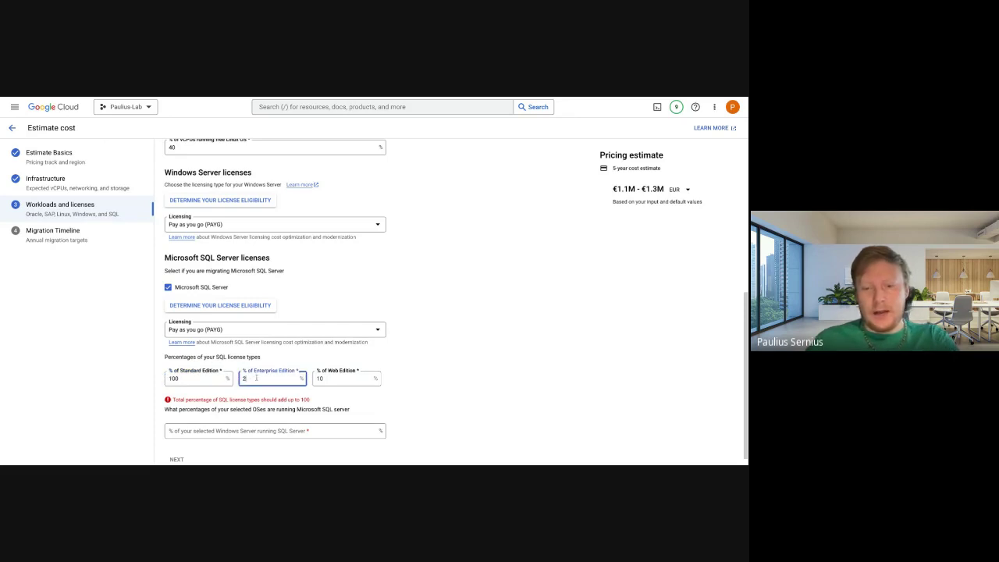
text(0)
click(320, 378)
key(BackSpace)
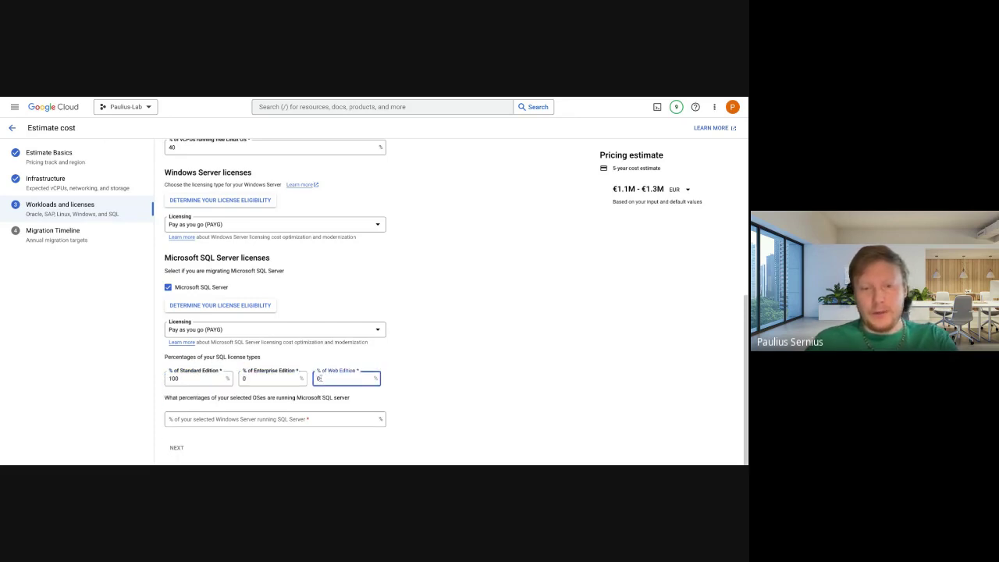
click(409, 390)
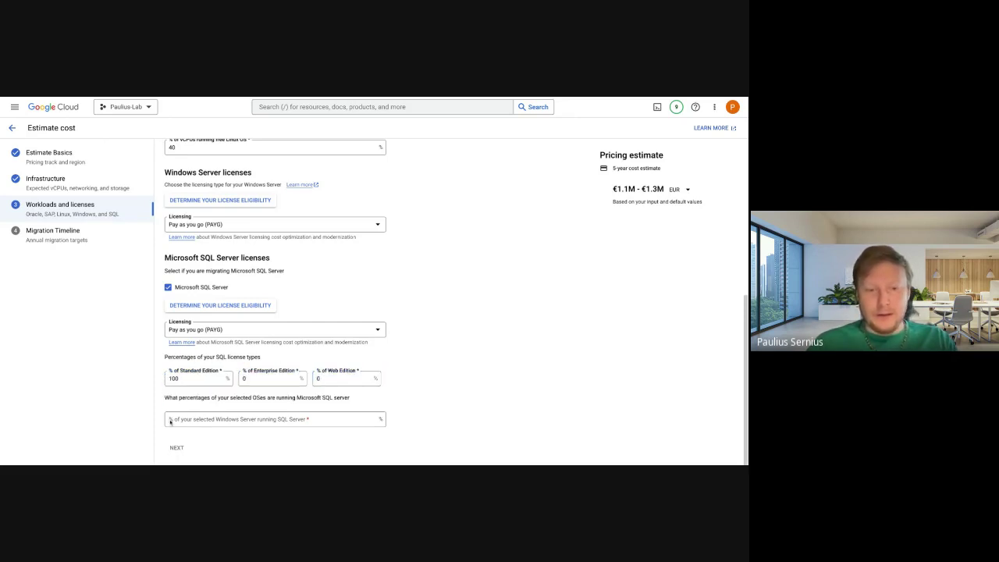
- Set 10% of the selected Windows Server vCPUs as running SQL Server and proceed to the migration timeline
click(234, 419)
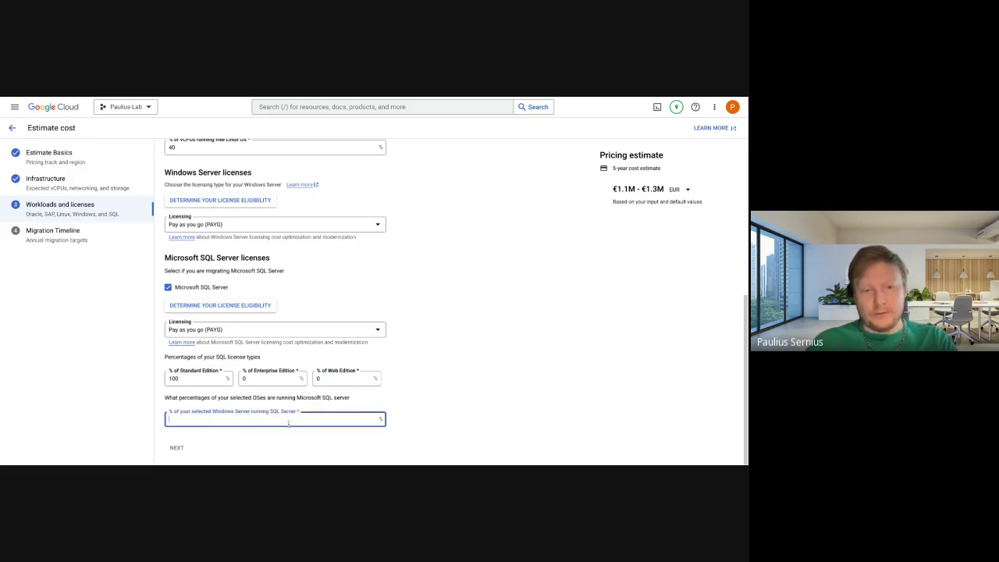
text(10)
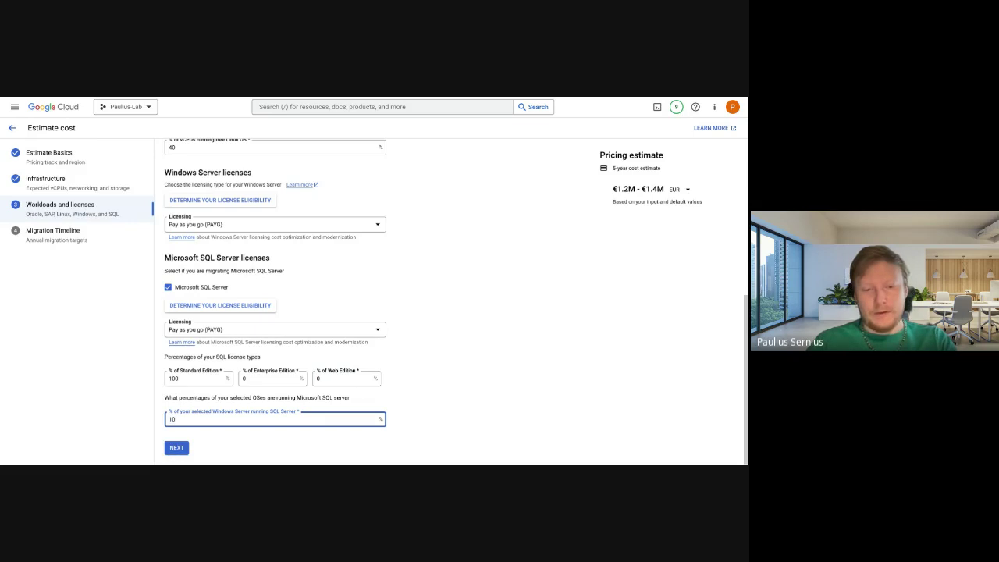
click(461, 357)
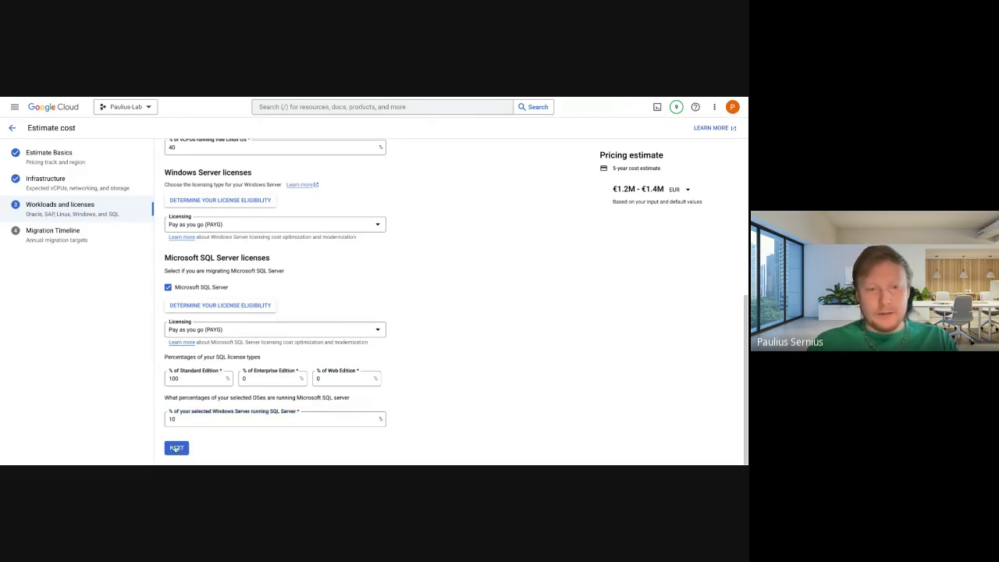
click(176, 448)
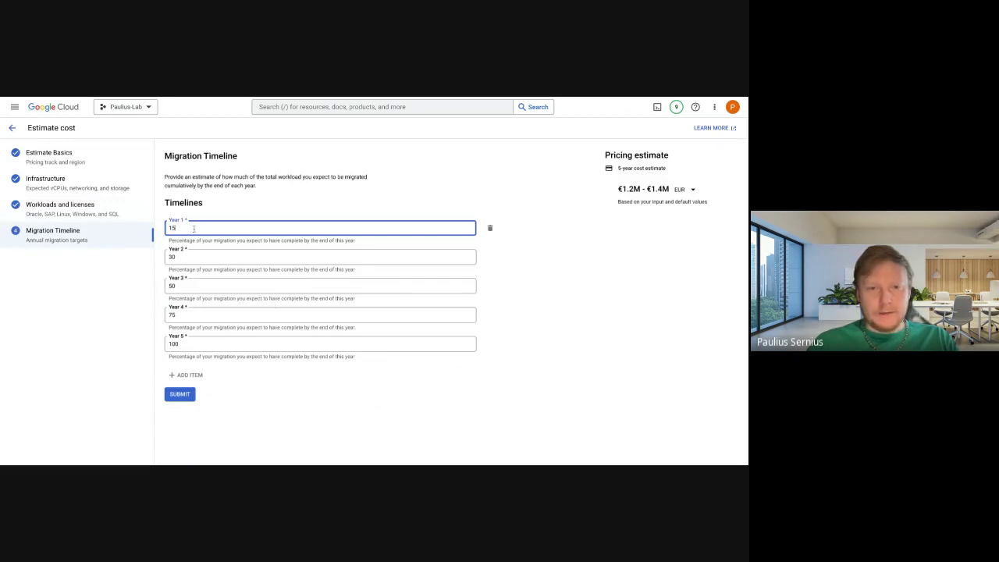
- Submit the migration timeline with its default yearly targets and open the details of the on-premises estimate
click(236, 196)
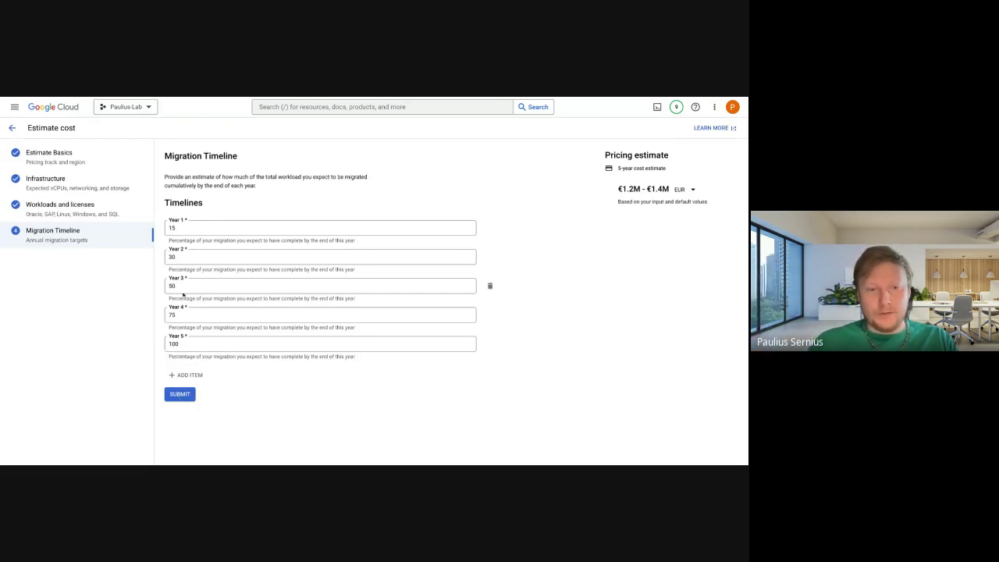
click(179, 395)
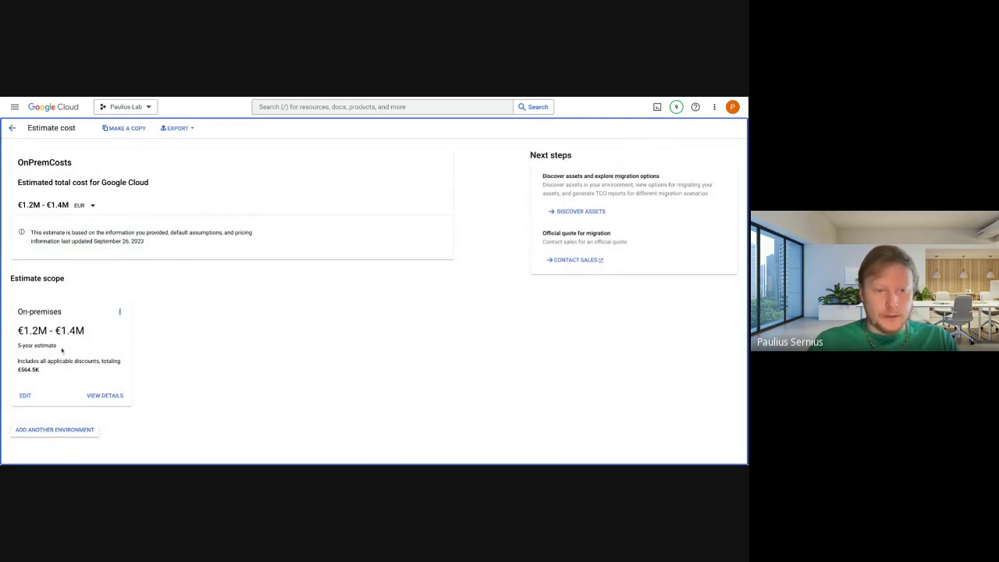
click(105, 396)
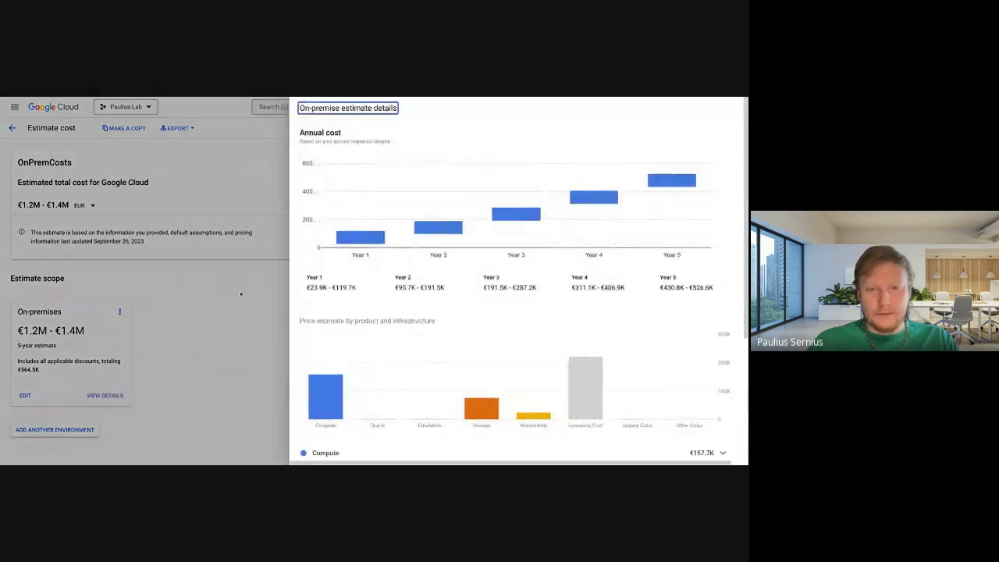
- Examine the annual cost chart for each year and the price estimate by product and infrastructure
mouse_move(377, 239)
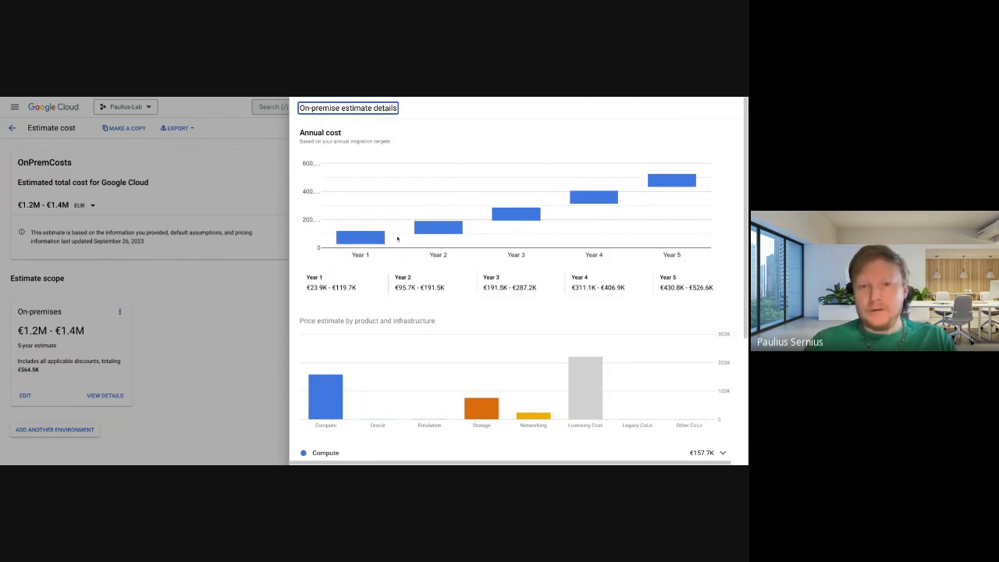
mouse_move(424, 232)
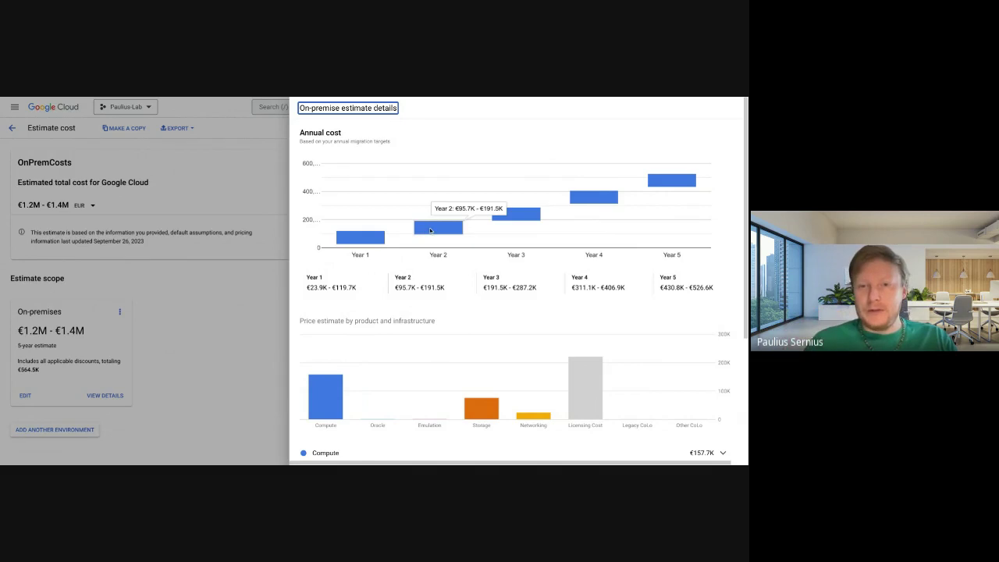
mouse_move(584, 205)
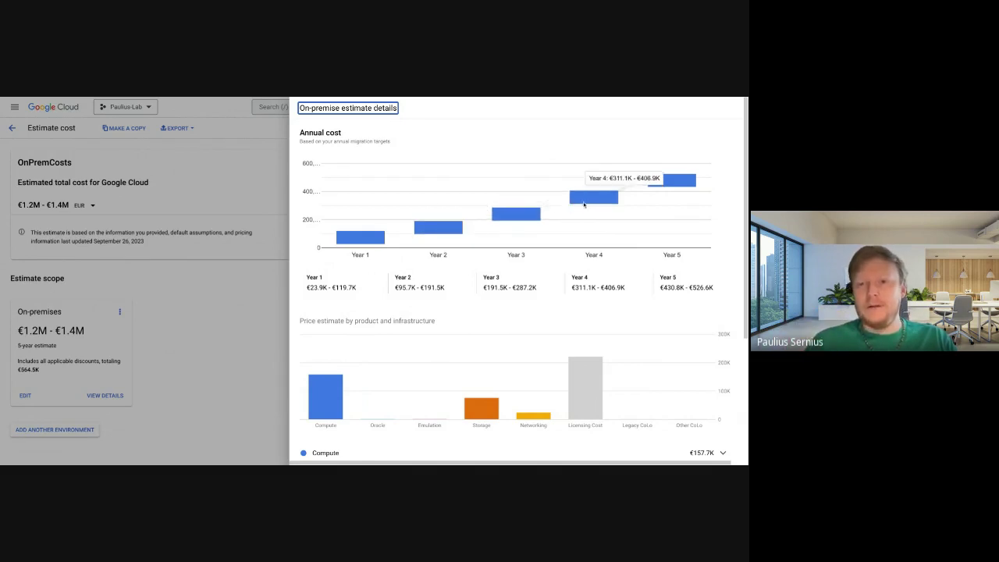
mouse_move(656, 188)
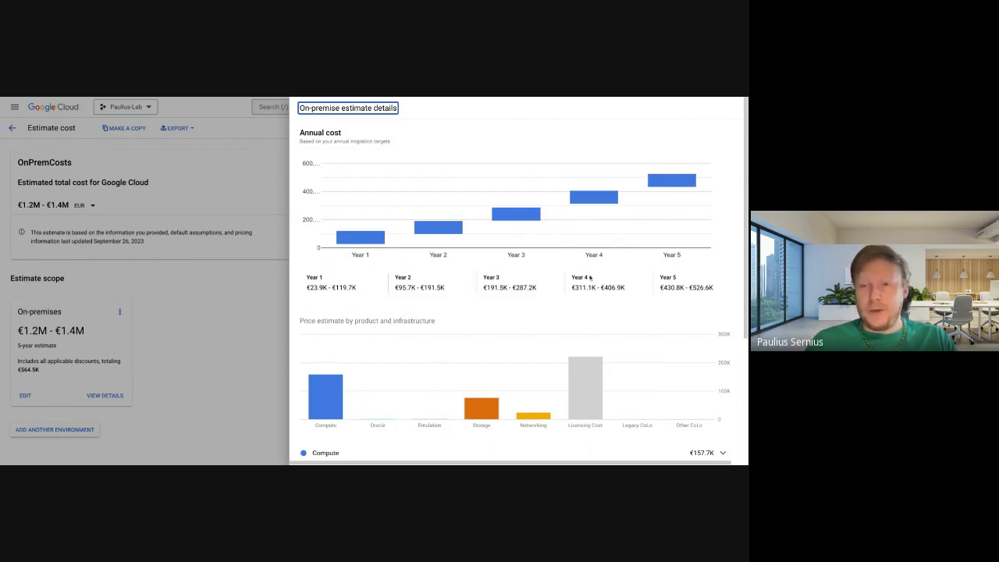
scroll(591, 278, down, 1)
scroll(486, 284, down, 2)
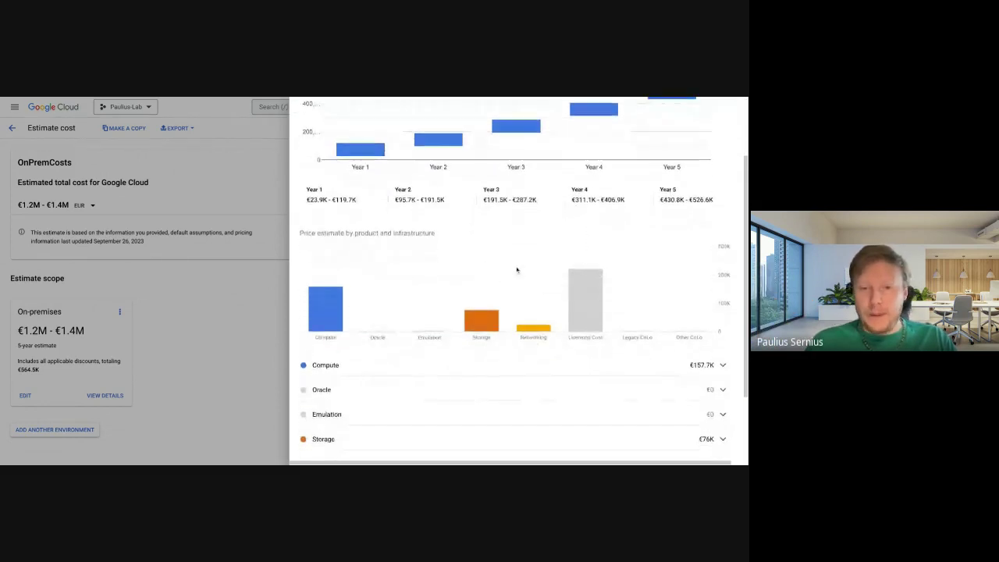
mouse_move(335, 307)
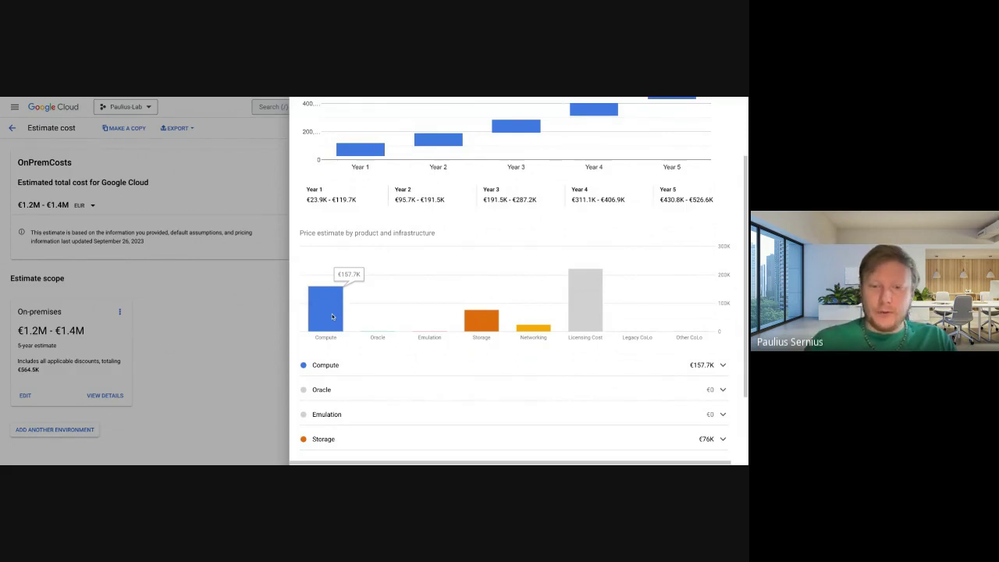
mouse_move(477, 322)
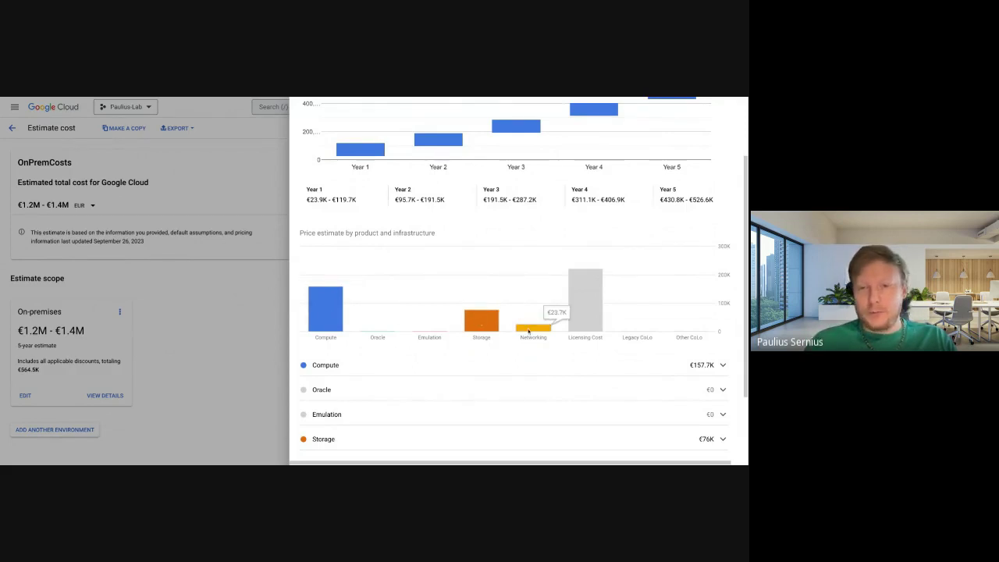
mouse_move(587, 317)
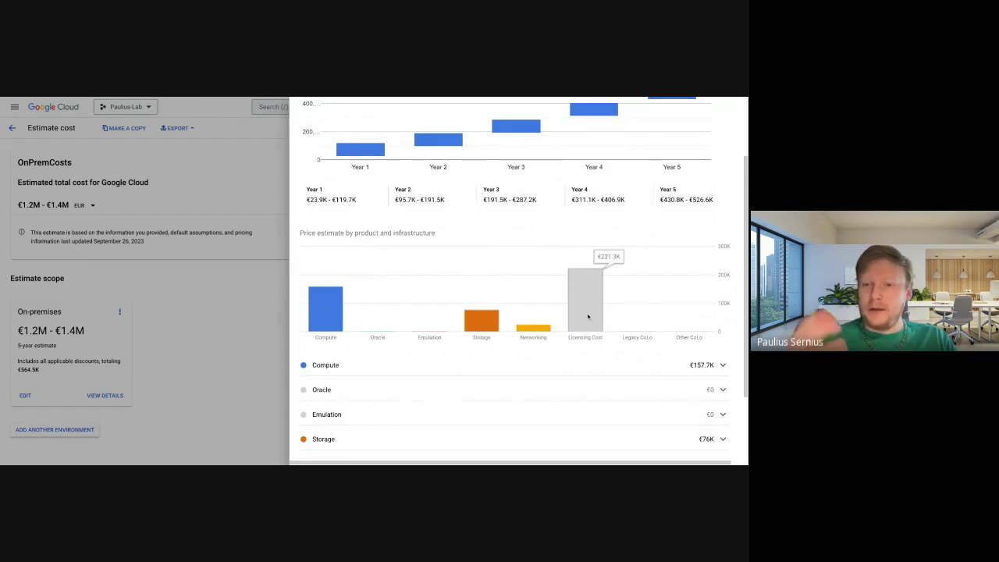
- Expand the Compute, Storage and Licensing Cost breakdowns and examine the annual list prices of their components
scroll(640, 309, down, 2)
scroll(641, 309, down, 3)
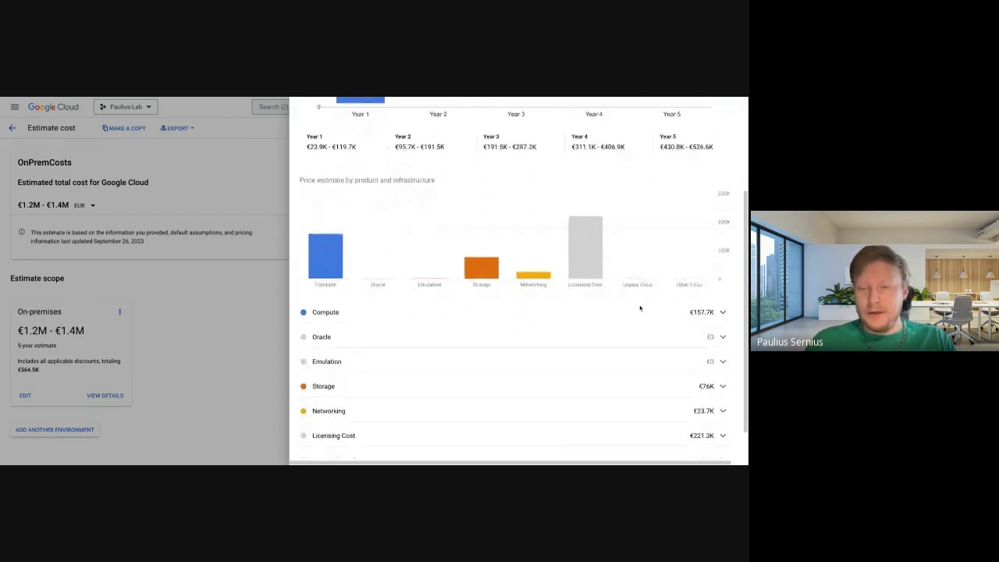
click(723, 277)
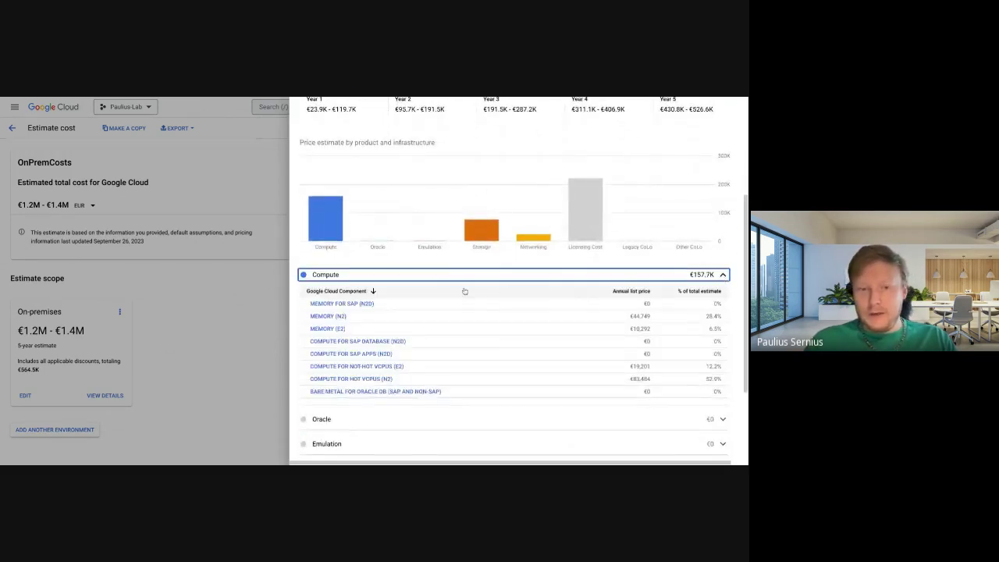
scroll(415, 330, down, 1)
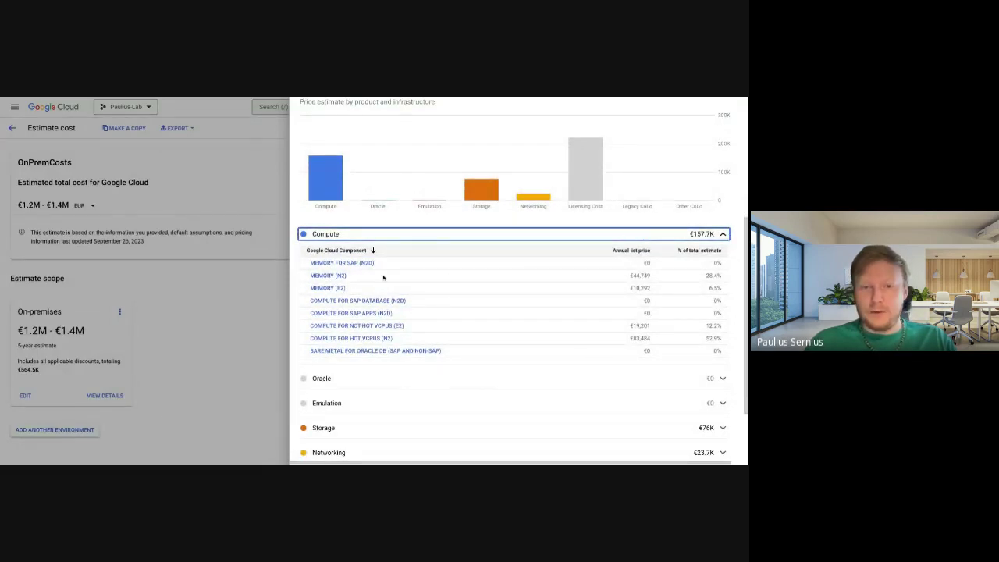
scroll(484, 306, down, 2)
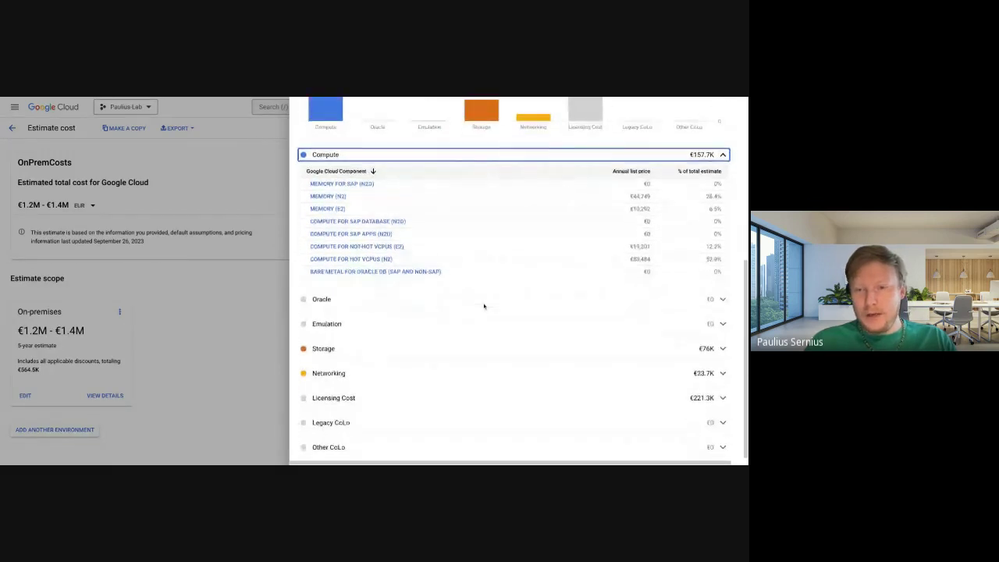
click(722, 351)
scroll(528, 356, down, 3)
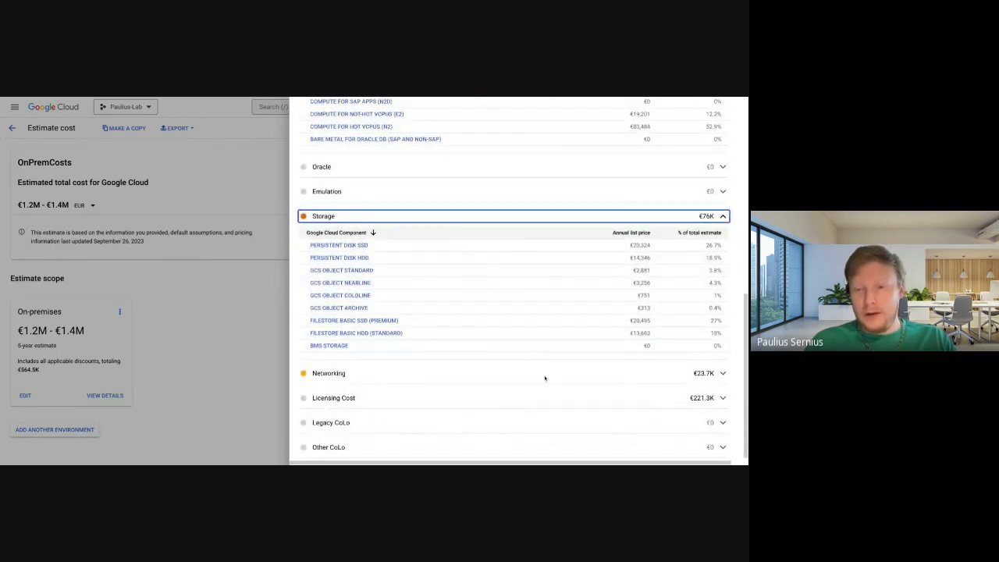
click(722, 398)
scroll(471, 429, down, 1)
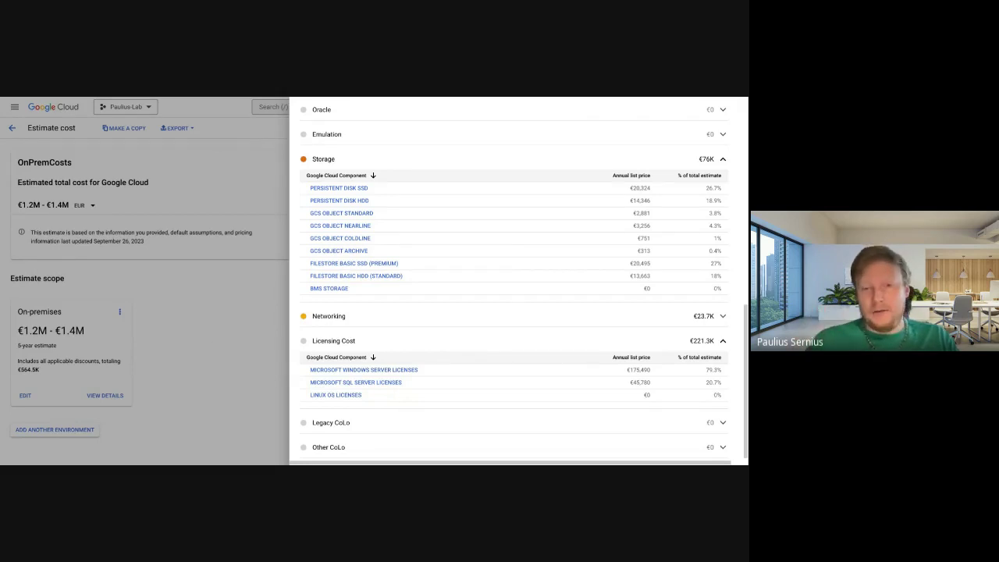
- Leave the cost estimate, view the discovered assets in Migration Center and open the data import page
click(225, 333)
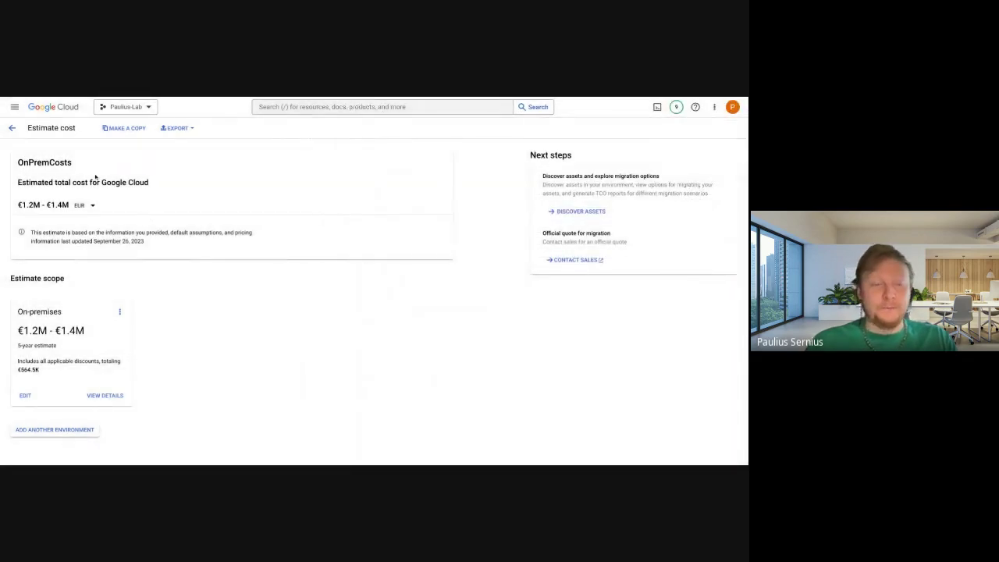
click(12, 128)
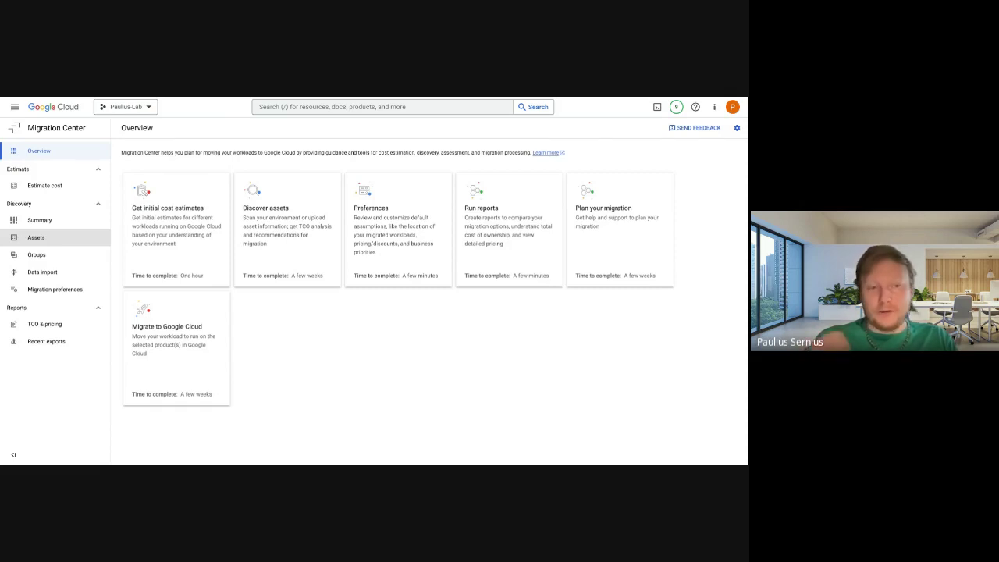
click(54, 237)
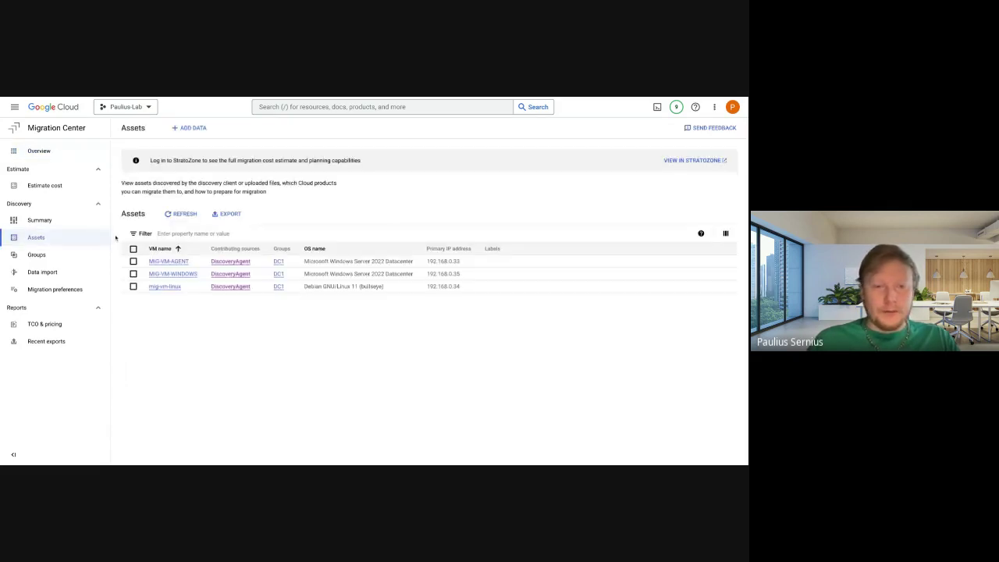
click(74, 223)
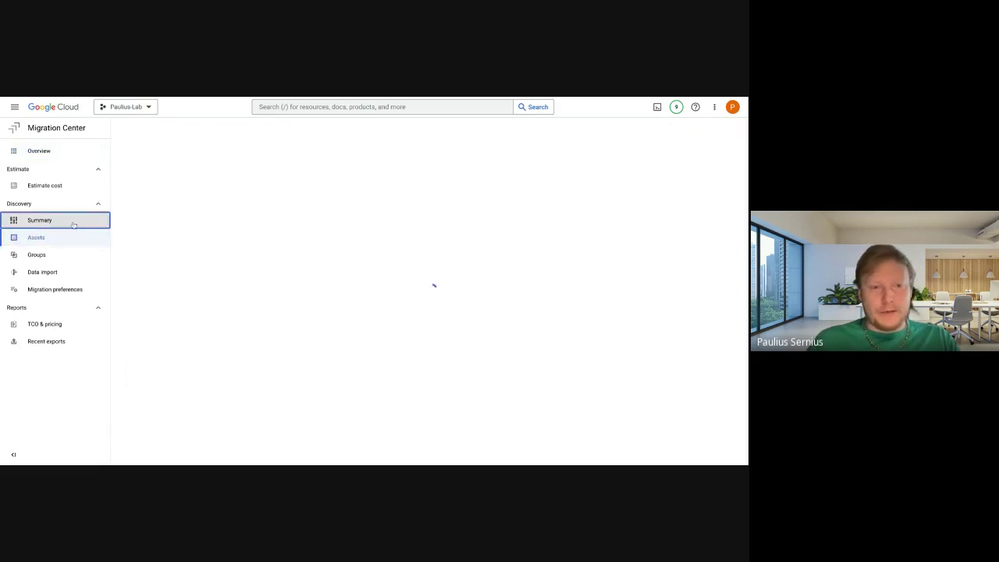
click(64, 271)
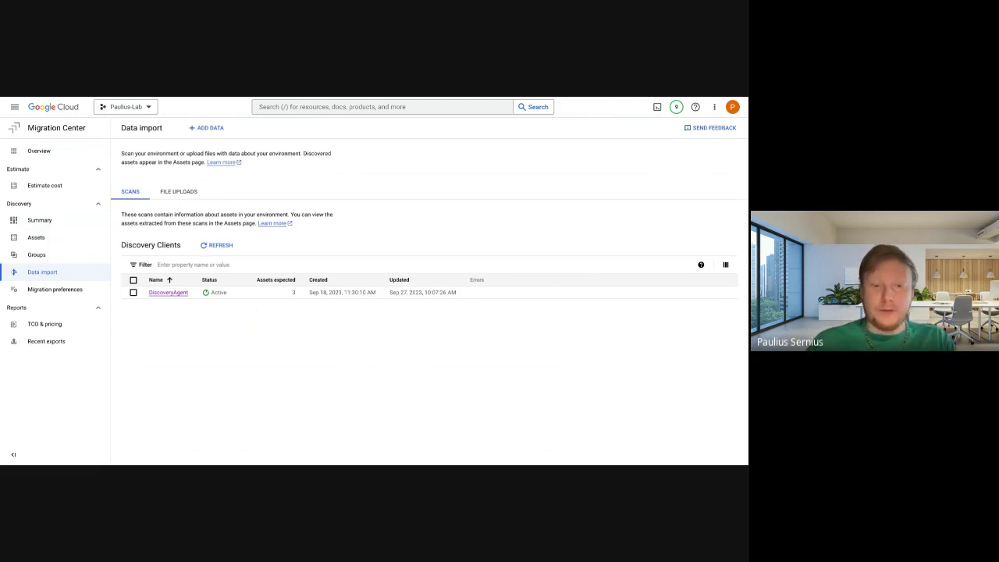
- Start adding a data source that scans the environment, with a discovery client named "test" and the Migration Center service account
click(207, 128)
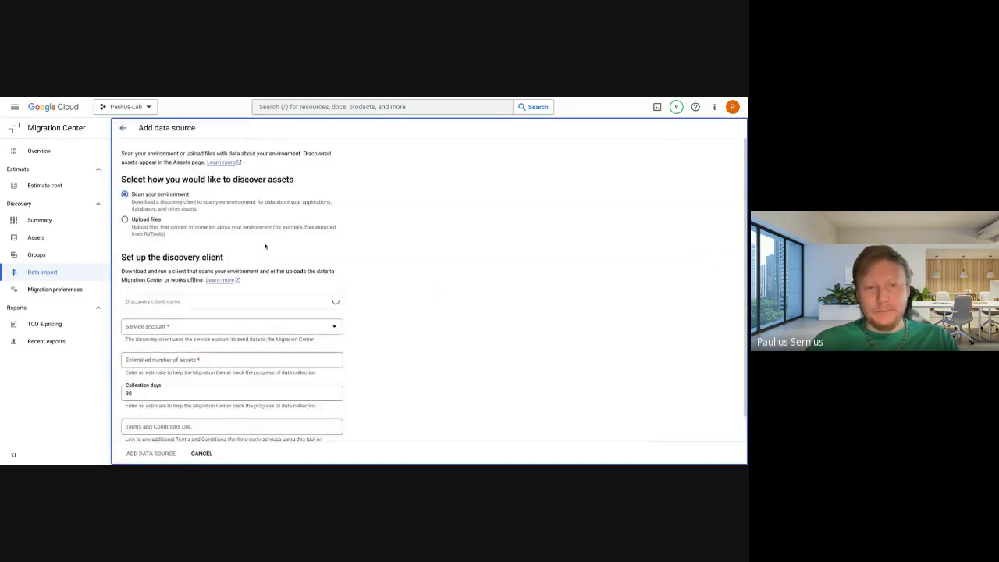
click(142, 196)
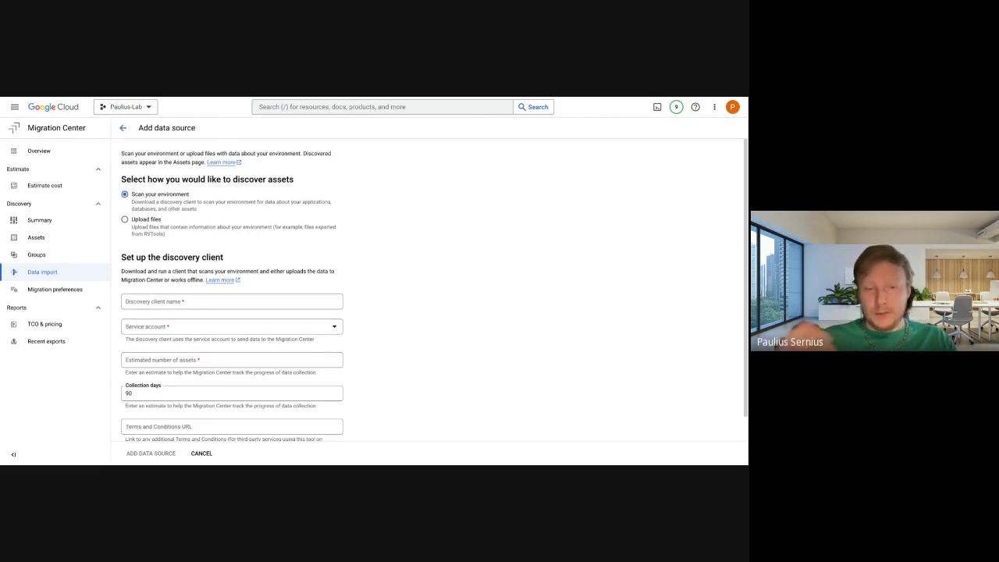
scroll(135, 308, down, 1)
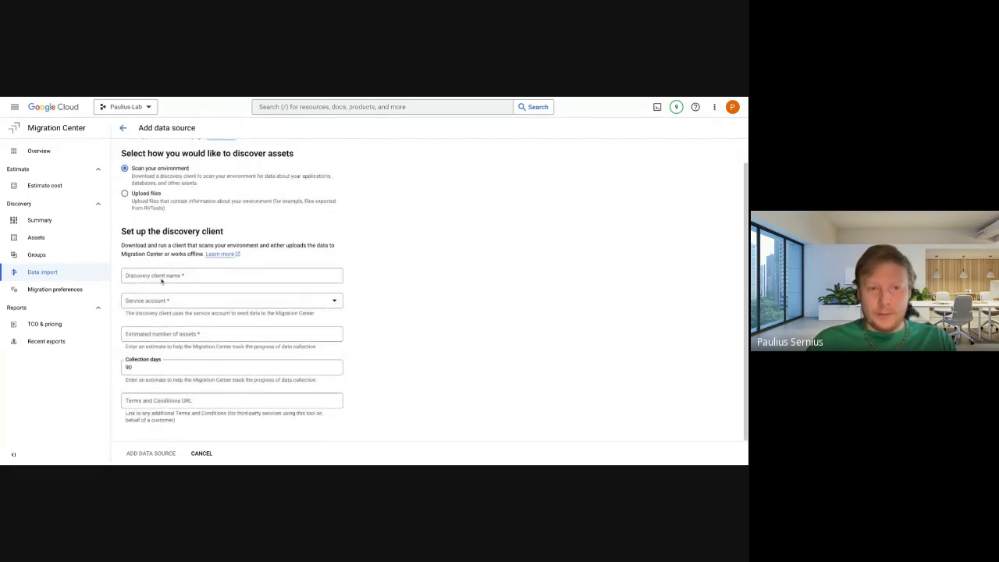
click(162, 277)
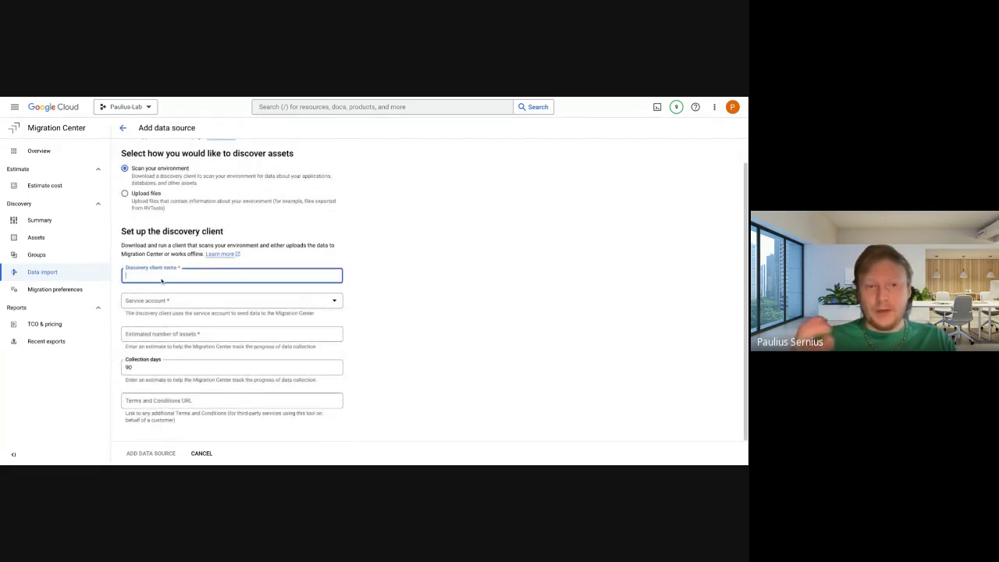
click(241, 260)
click(258, 273)
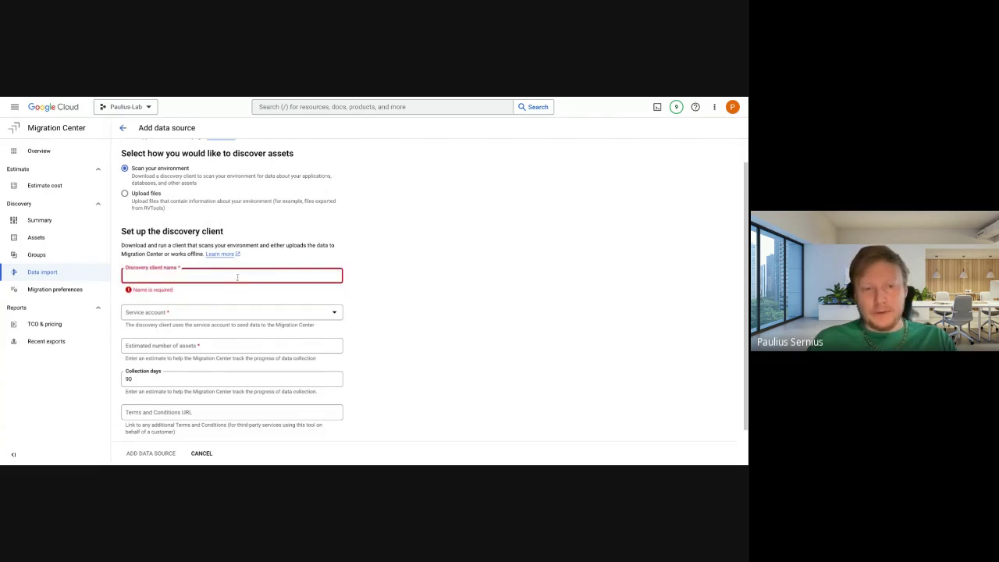
text(test)
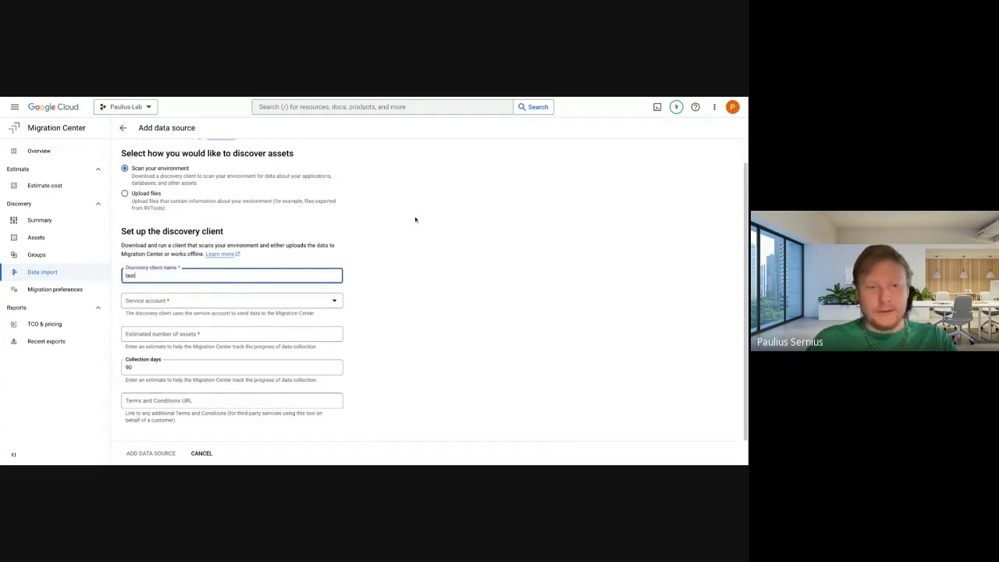
click(223, 287)
click(202, 304)
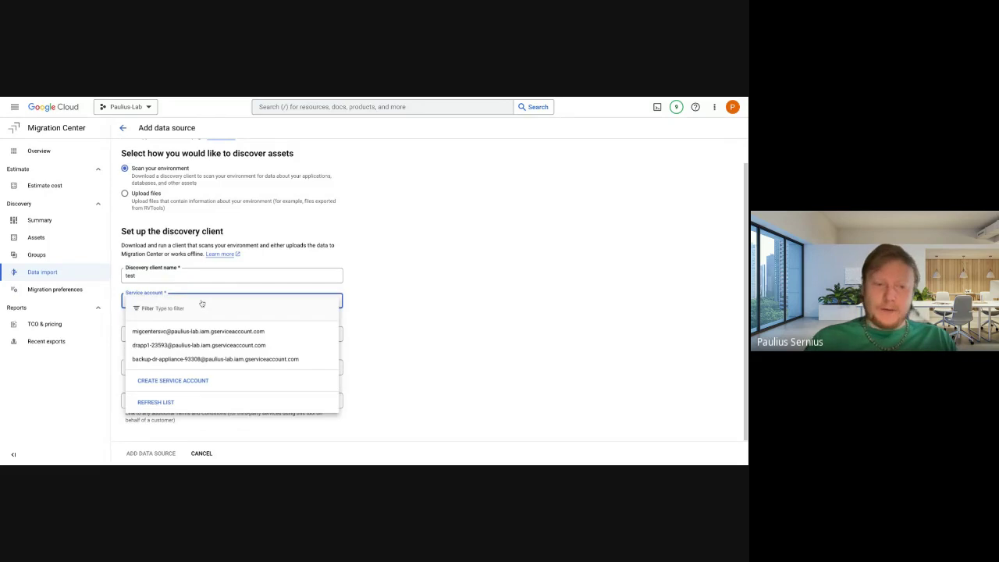
click(199, 332)
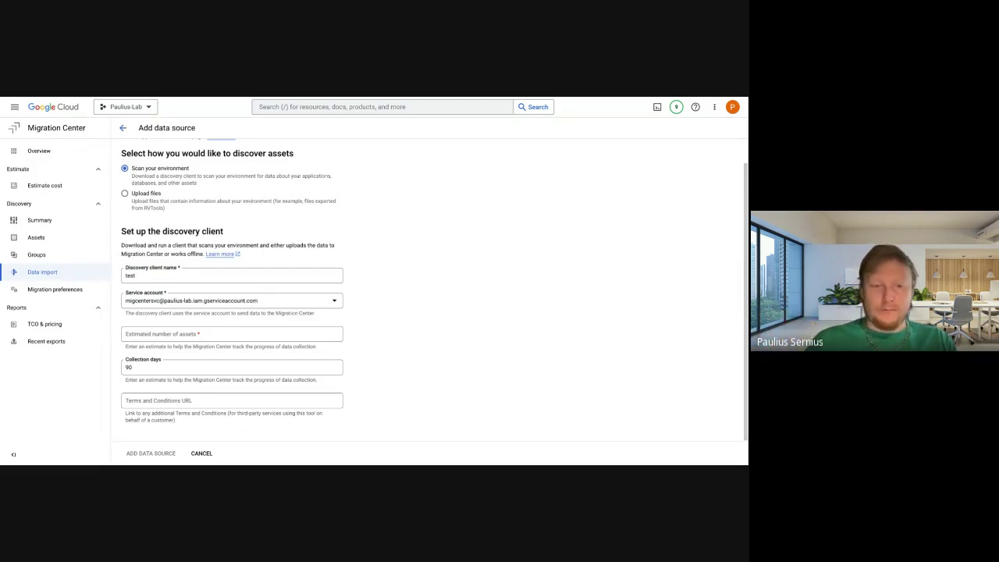
- Set the discovery client's estimated number of assets to 10, then raise it to 10000
click(294, 333)
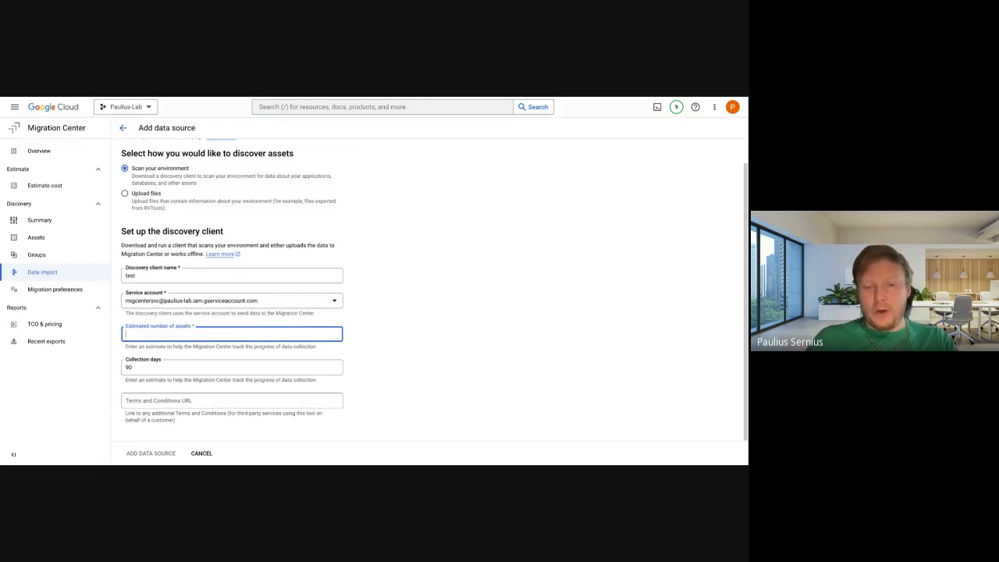
text(10)
click(459, 324)
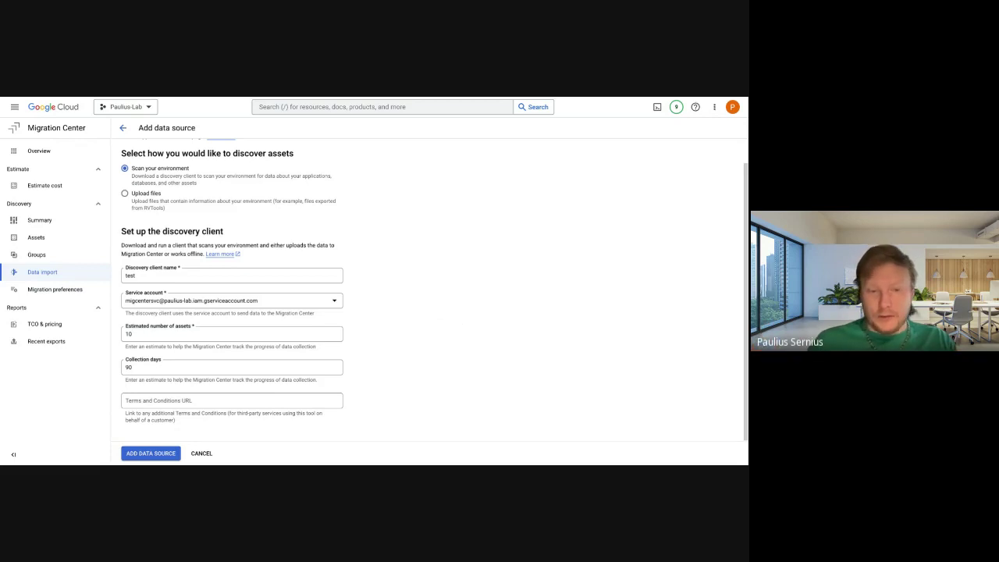
click(333, 333)
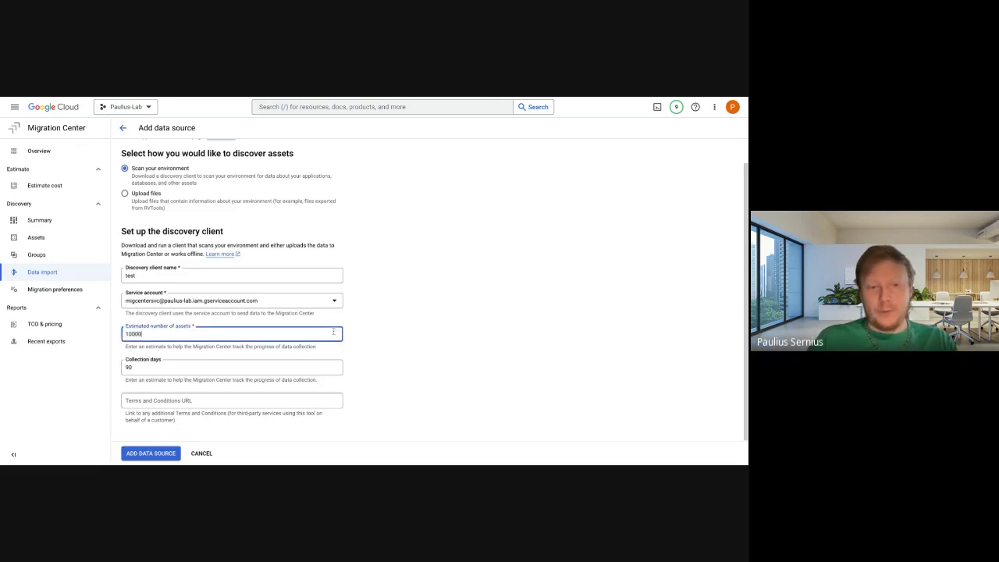
text(000)
click(525, 344)
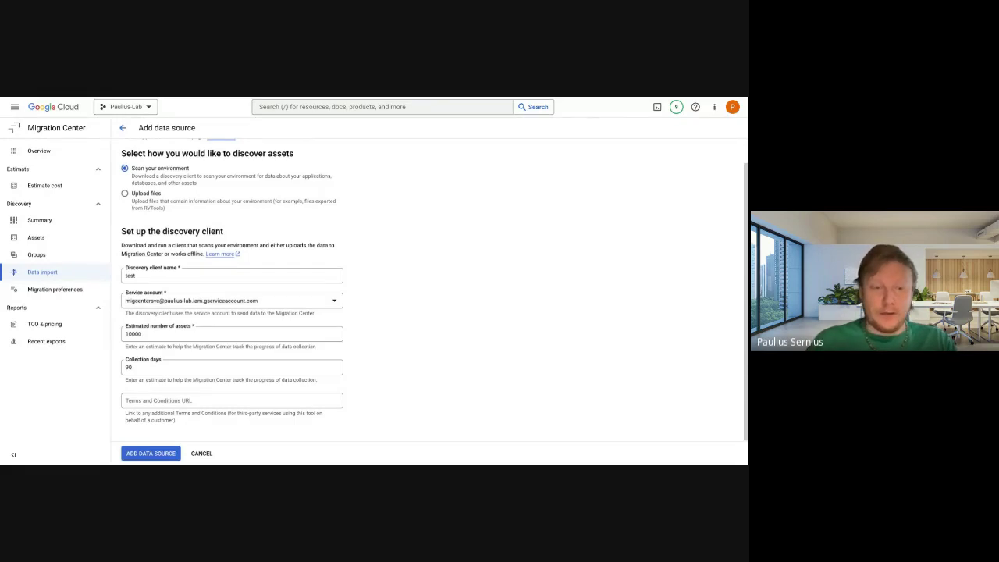
- Check the collection days and Terms and Conditions URL fields, and cancel adding the data source
click(163, 374)
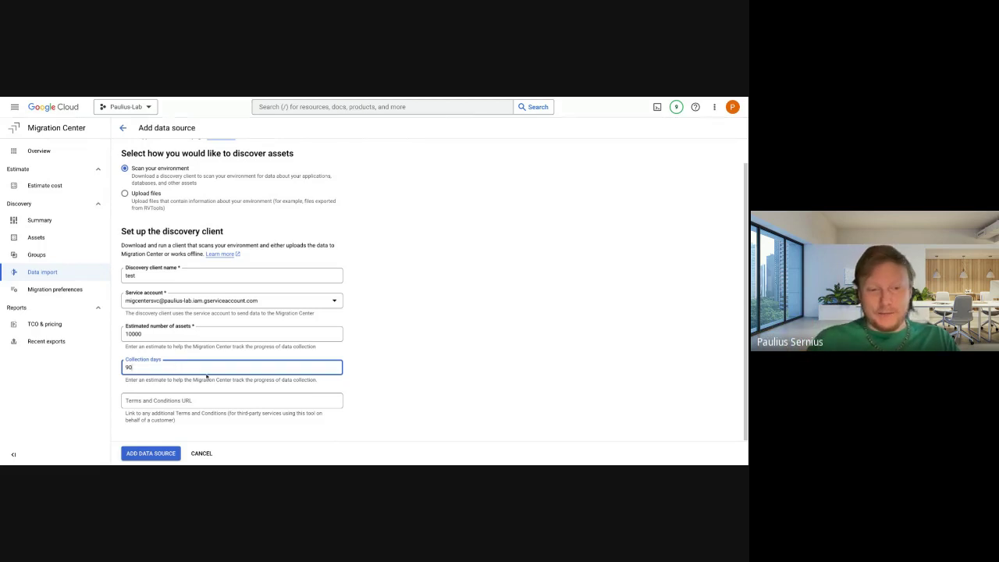
click(172, 402)
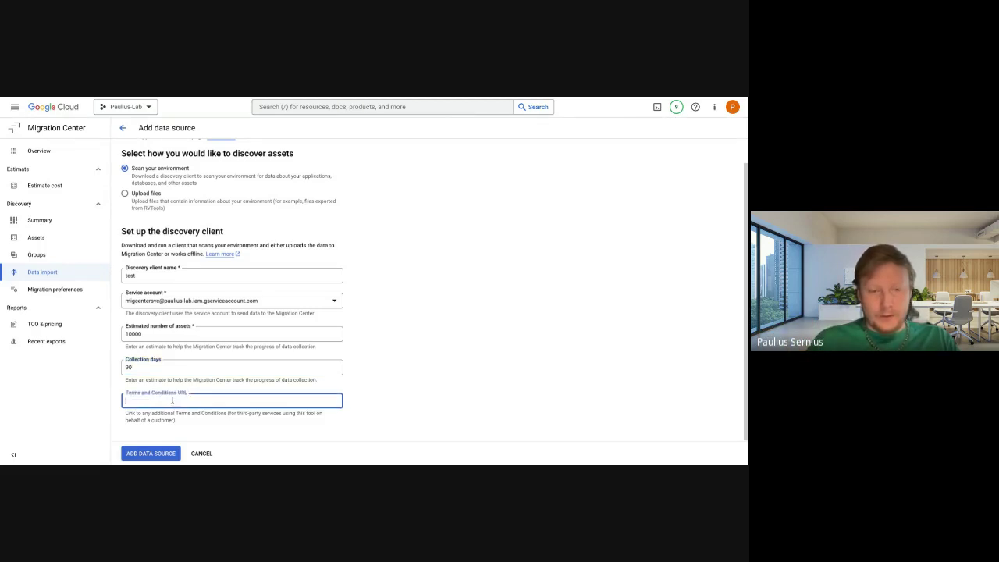
click(191, 421)
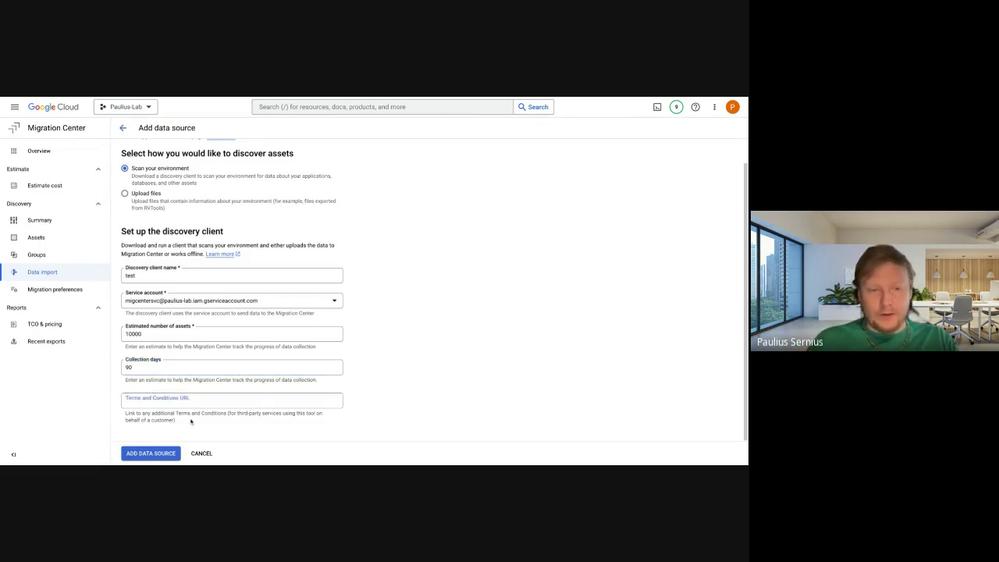
click(182, 402)
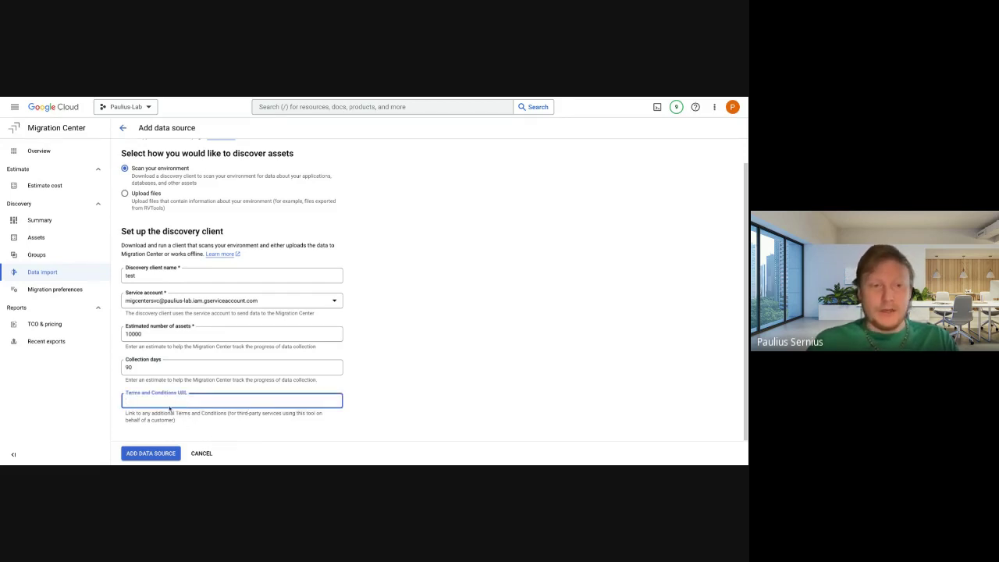
click(207, 453)
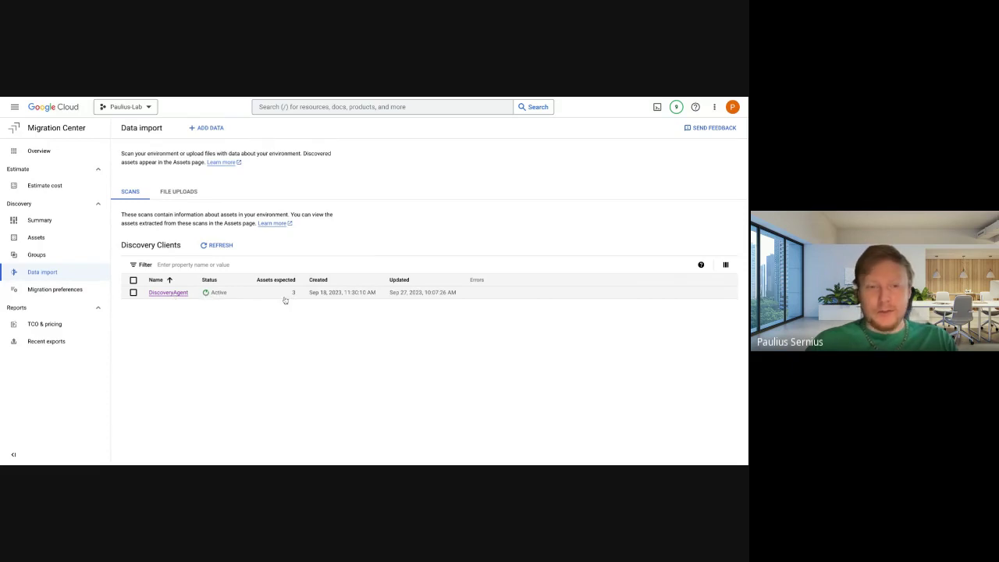
- Examine the DiscoveryAgent summary, including its service account, estimated number of assets and client version, and return to the data import page
click(168, 293)
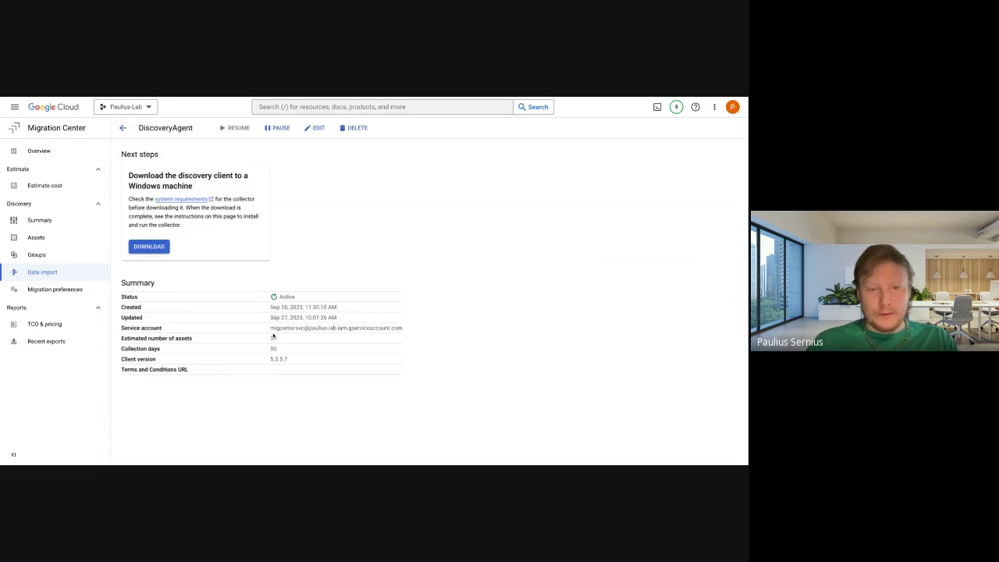
drag(271, 329, 415, 328)
click(415, 329)
click(275, 340)
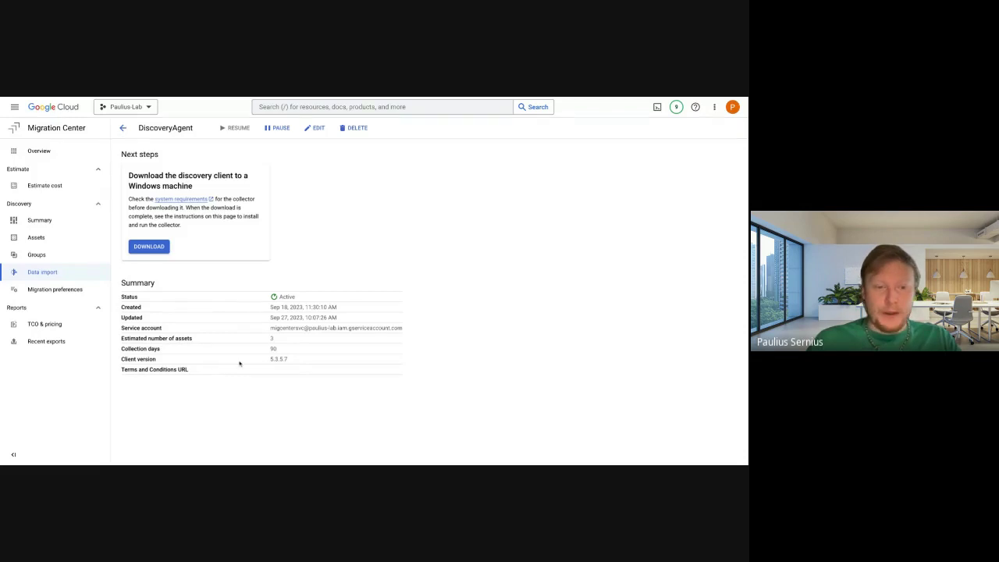
drag(266, 363, 293, 362)
click(245, 389)
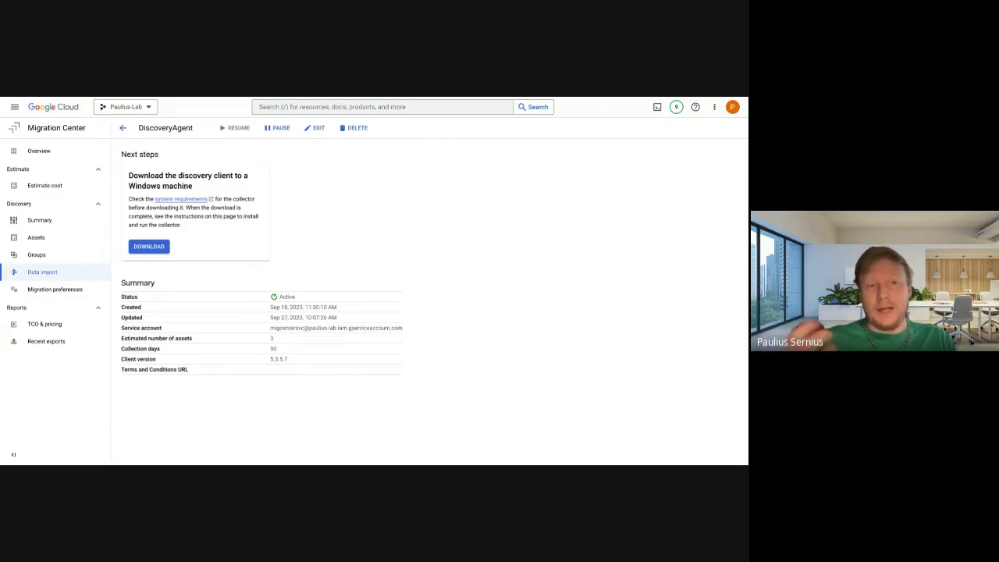
click(123, 127)
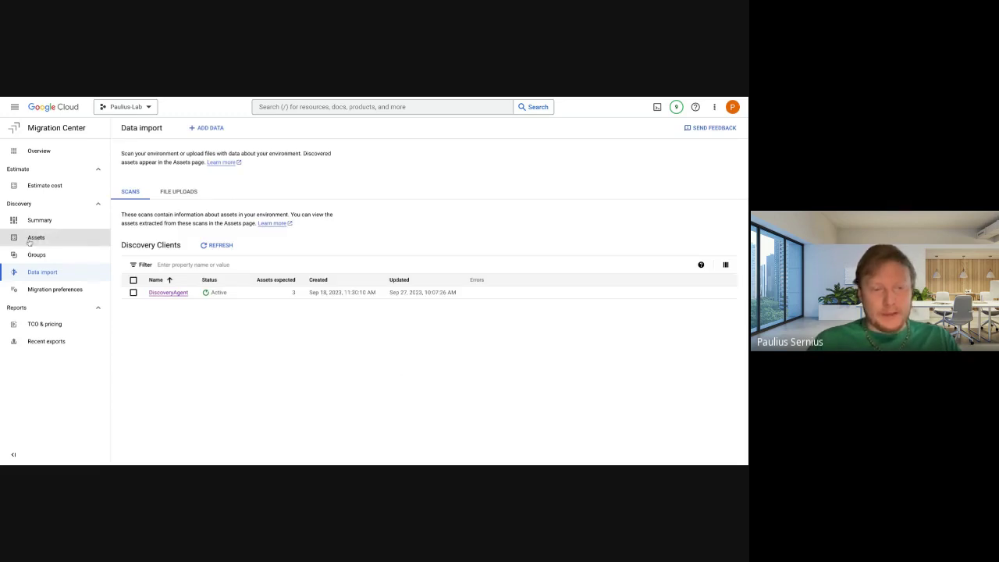
- View the discovered assets and the options for adding another data source, and return to the asset list
click(40, 237)
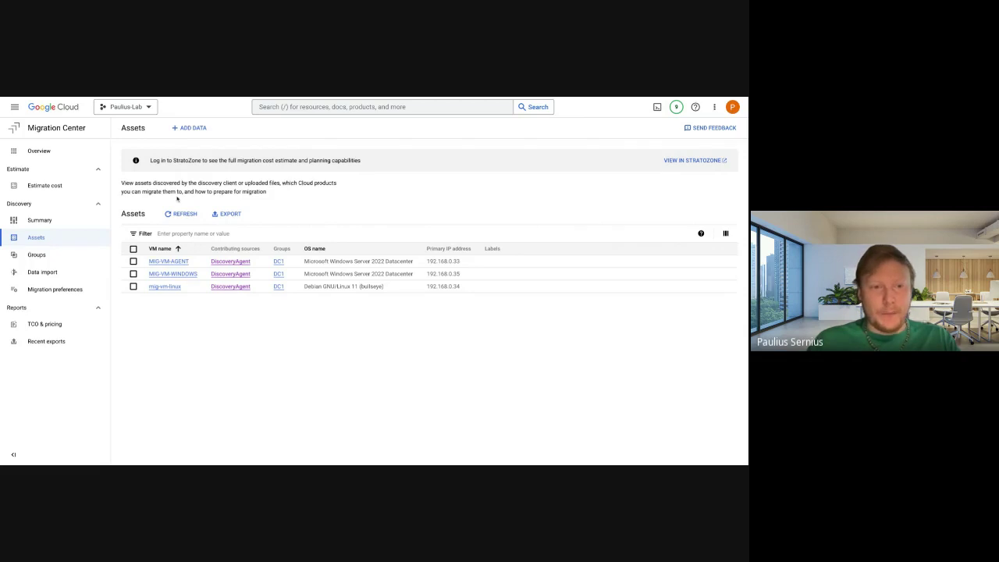
click(192, 128)
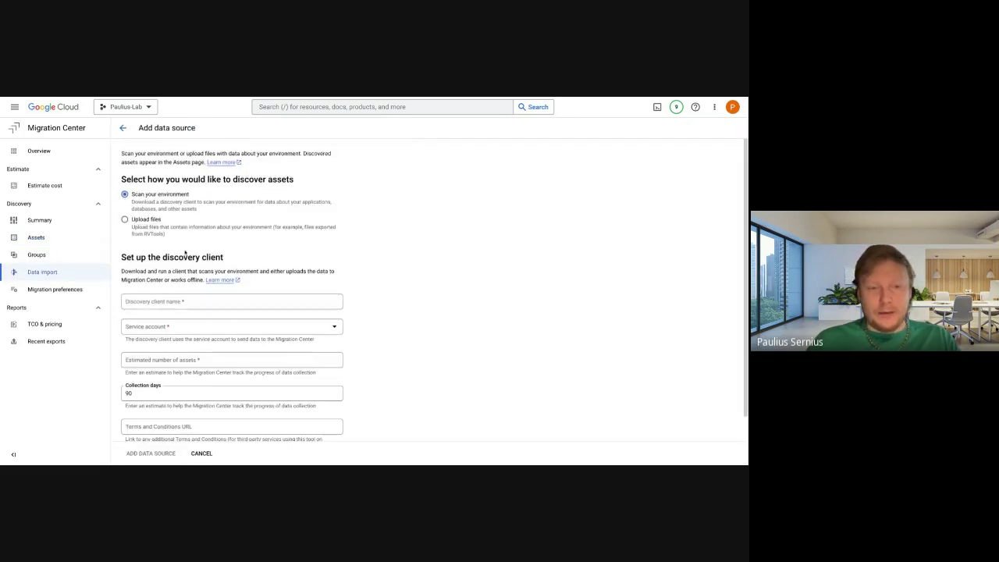
scroll(186, 253, down, 1)
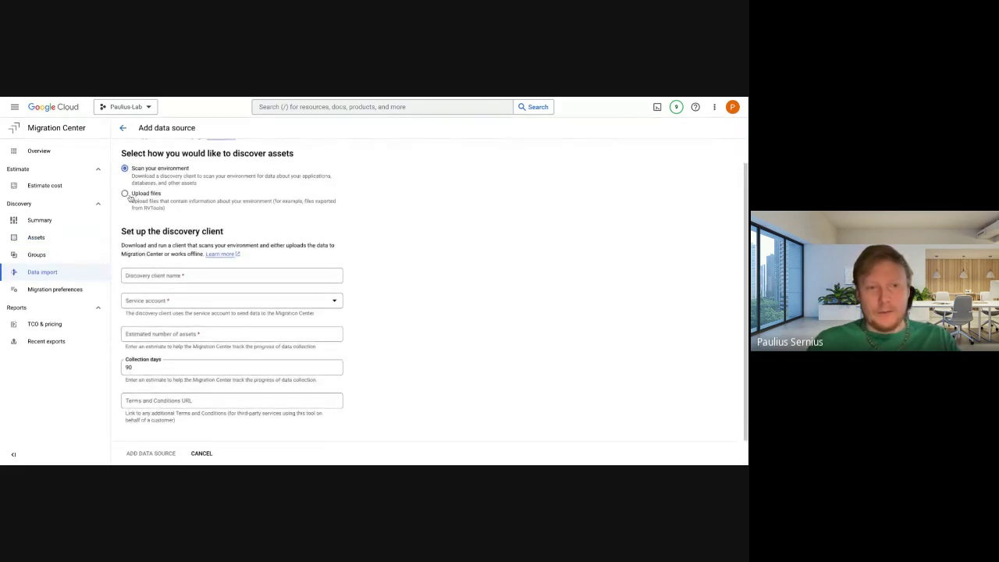
click(123, 127)
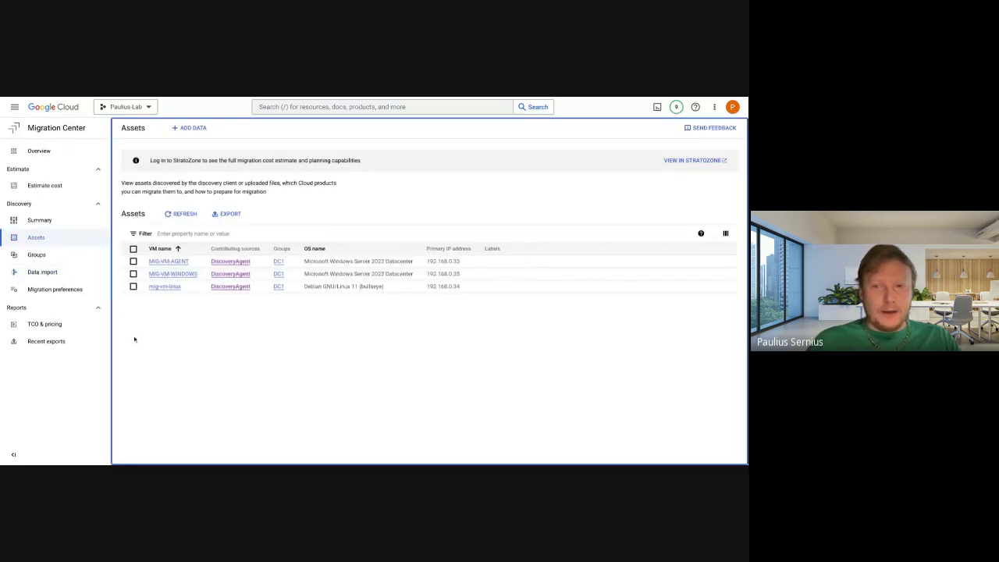
- Start creating an asset group named Datacenter 2 containing mig-vm-linux, and cancel its creation
click(37, 254)
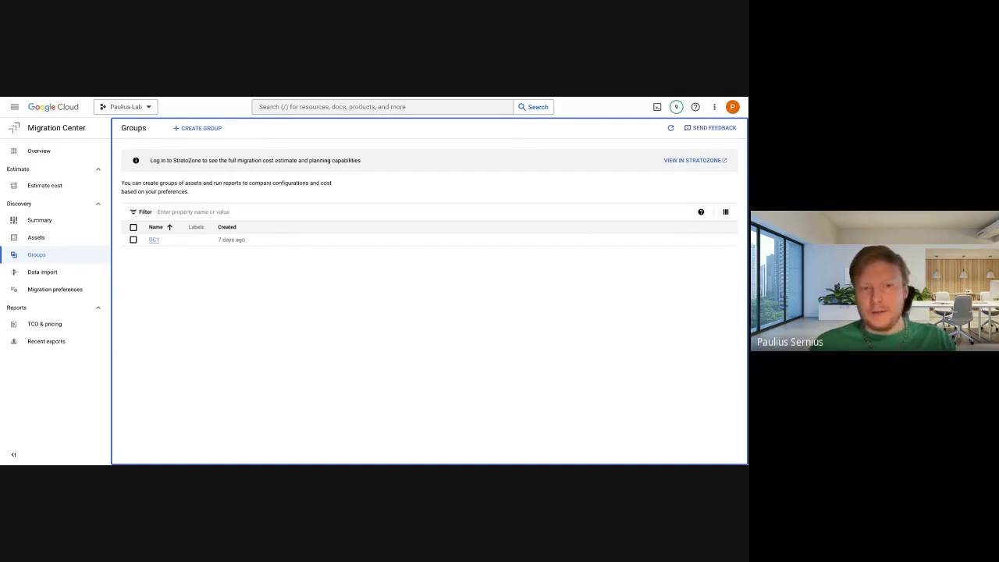
click(199, 128)
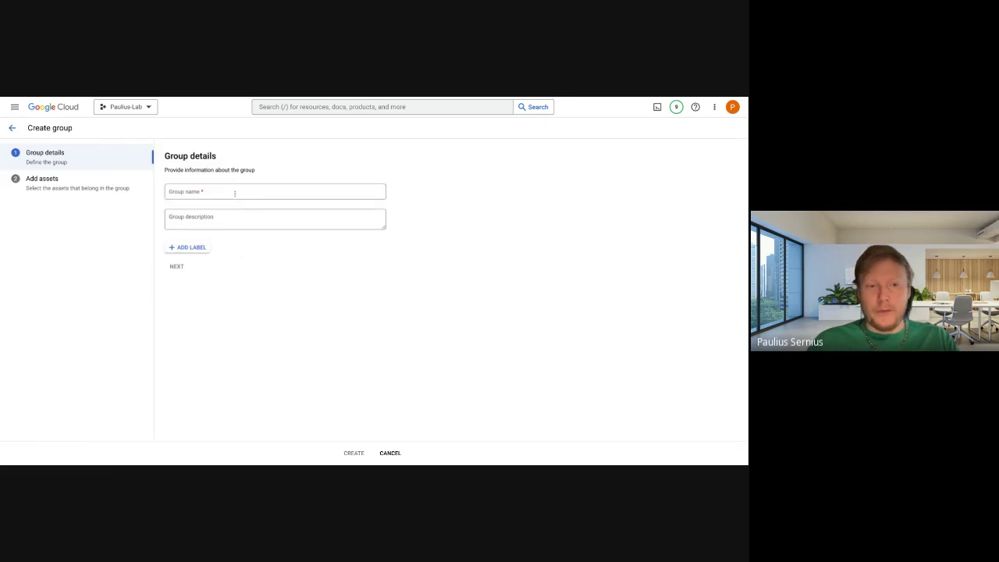
click(234, 193)
text(Datac)
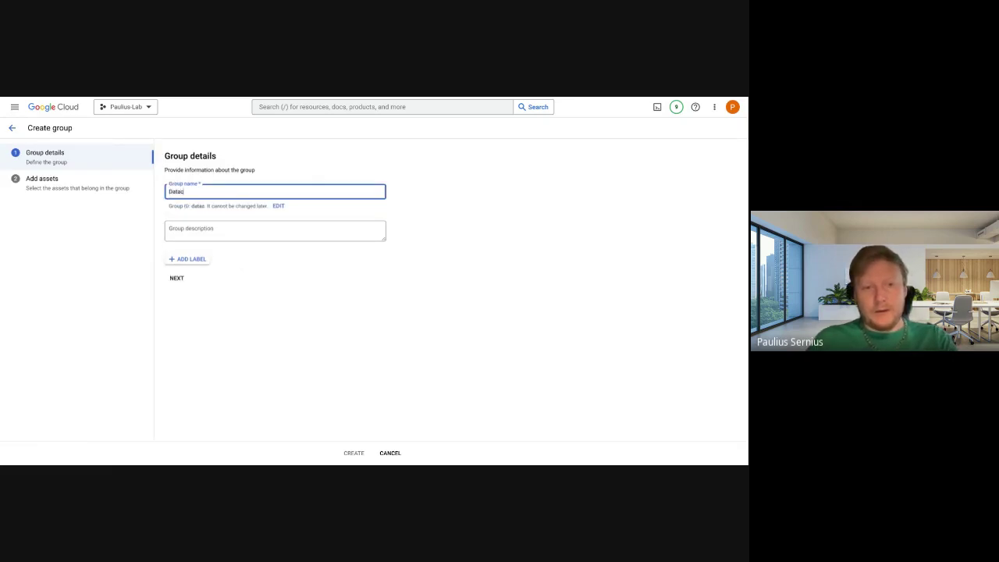
text(enter 2)
click(237, 234)
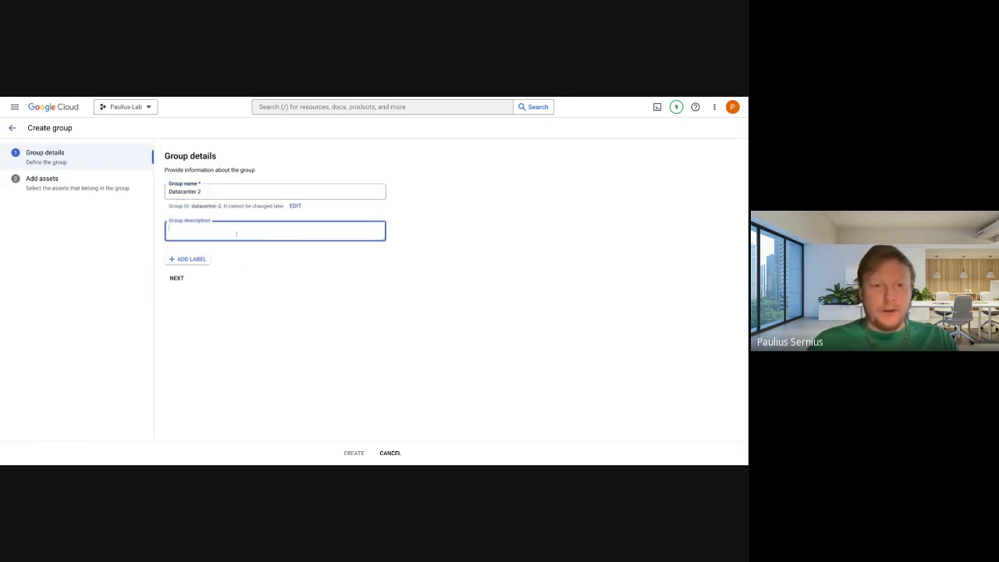
click(69, 186)
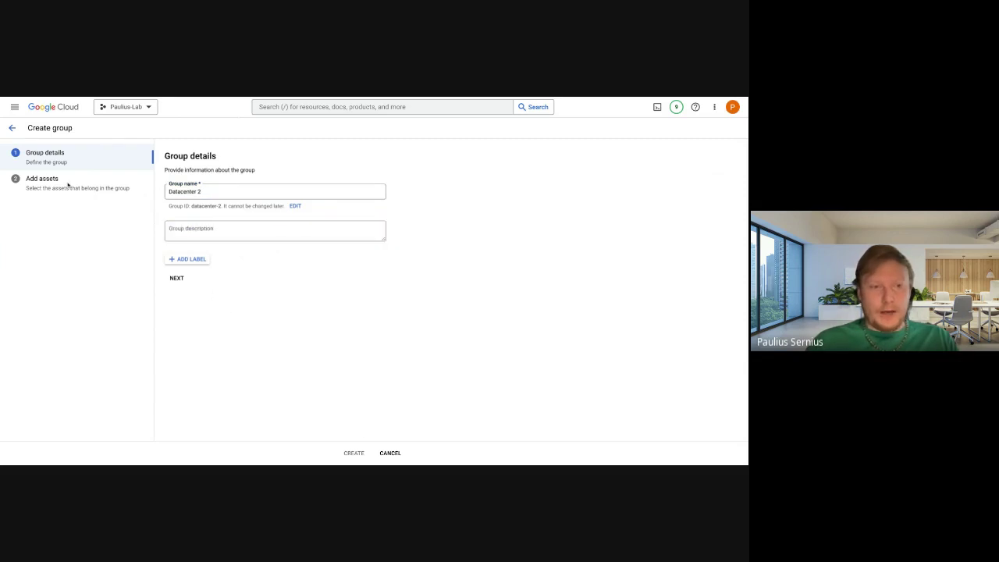
click(175, 279)
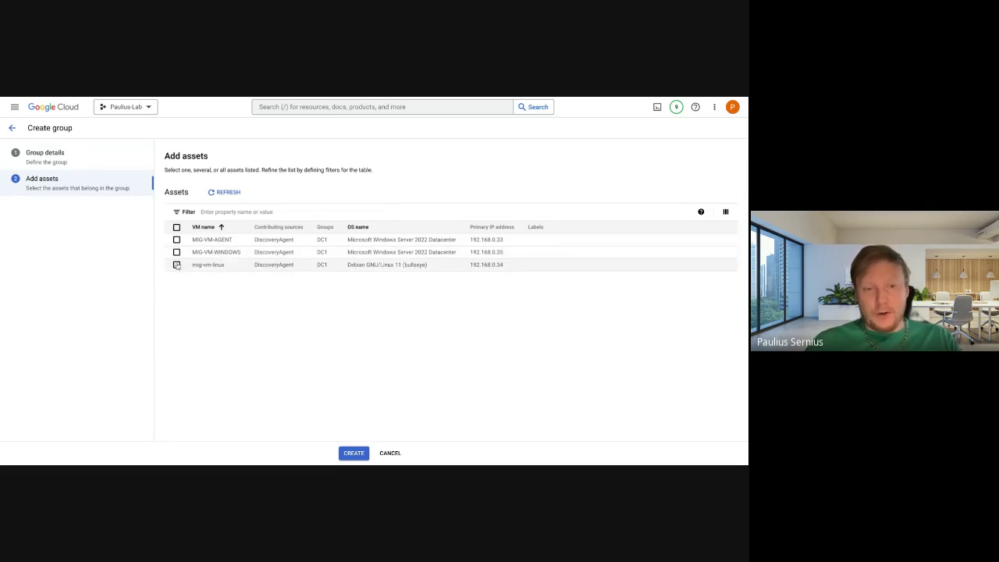
click(177, 265)
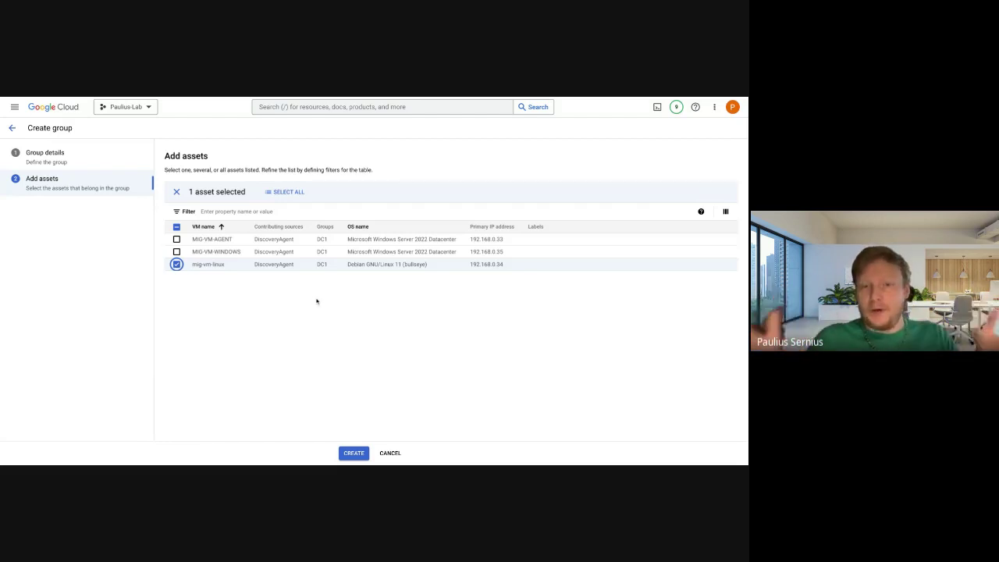
click(390, 456)
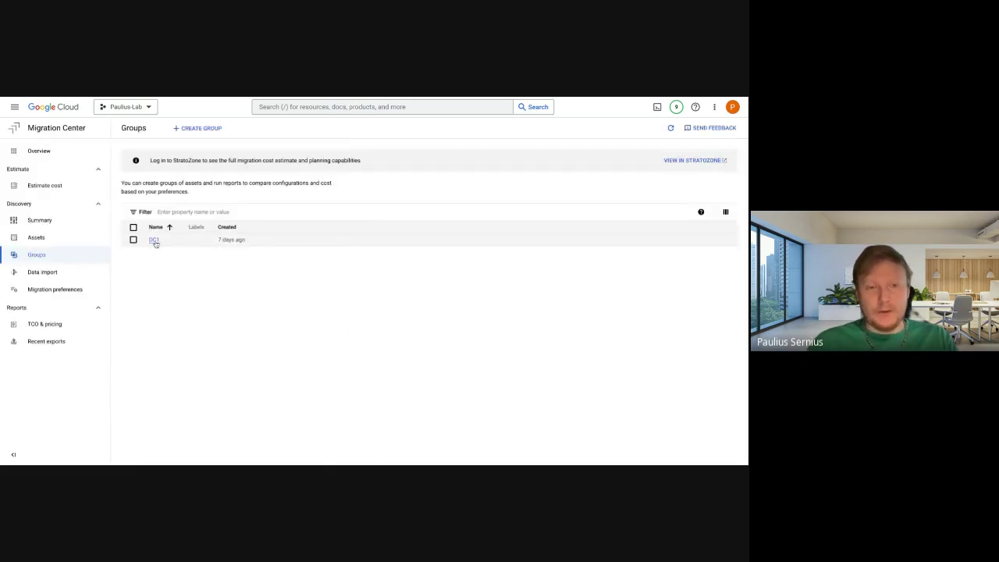
- Examine the discovery summary's operating system breakdown and memory distribution for the discovered assets
click(65, 219)
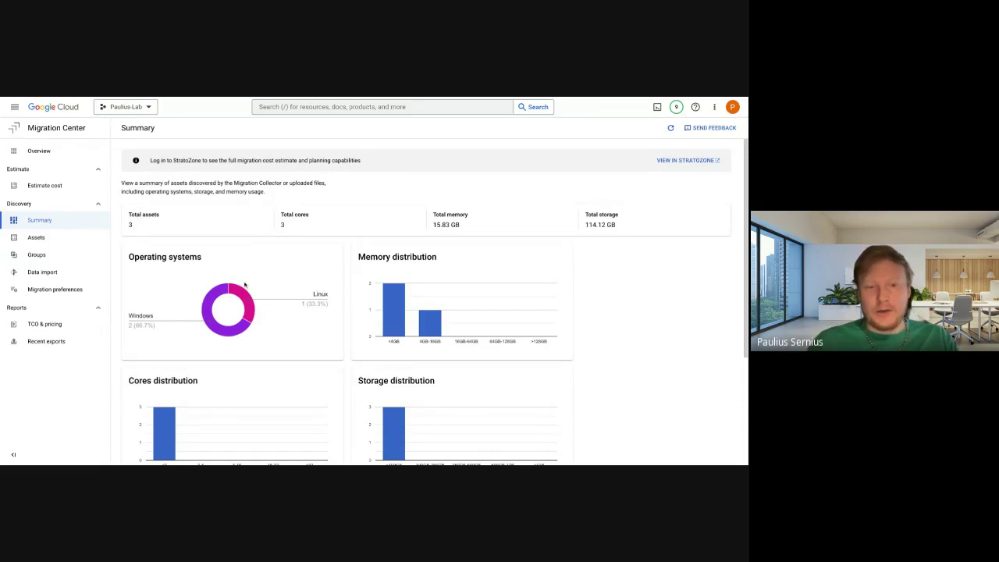
mouse_move(243, 302)
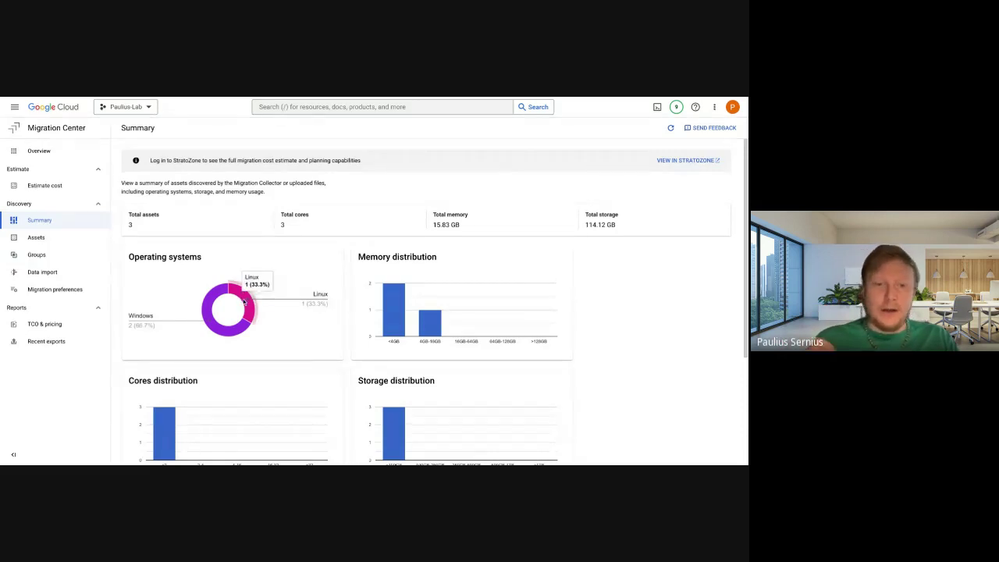
mouse_move(236, 333)
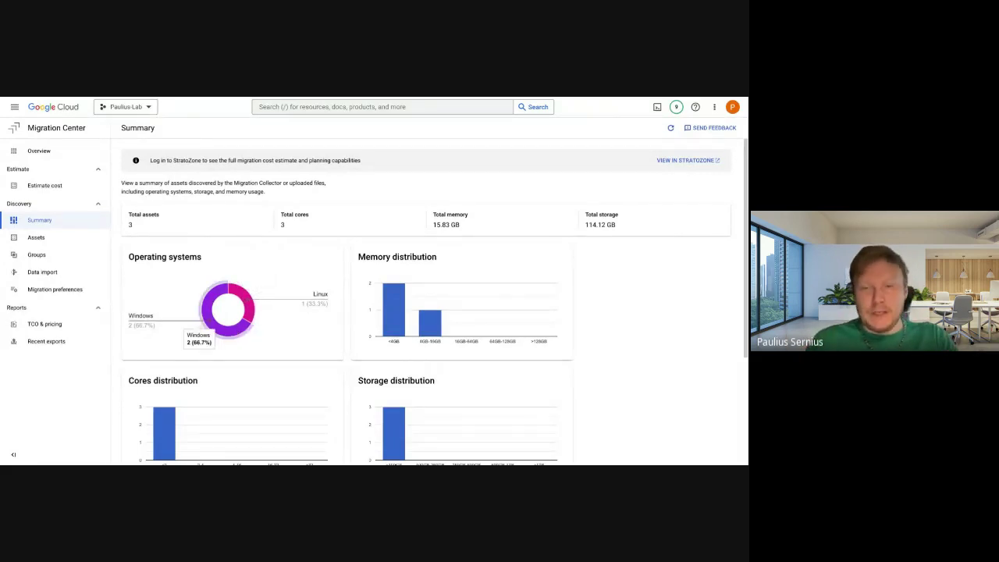
mouse_move(390, 319)
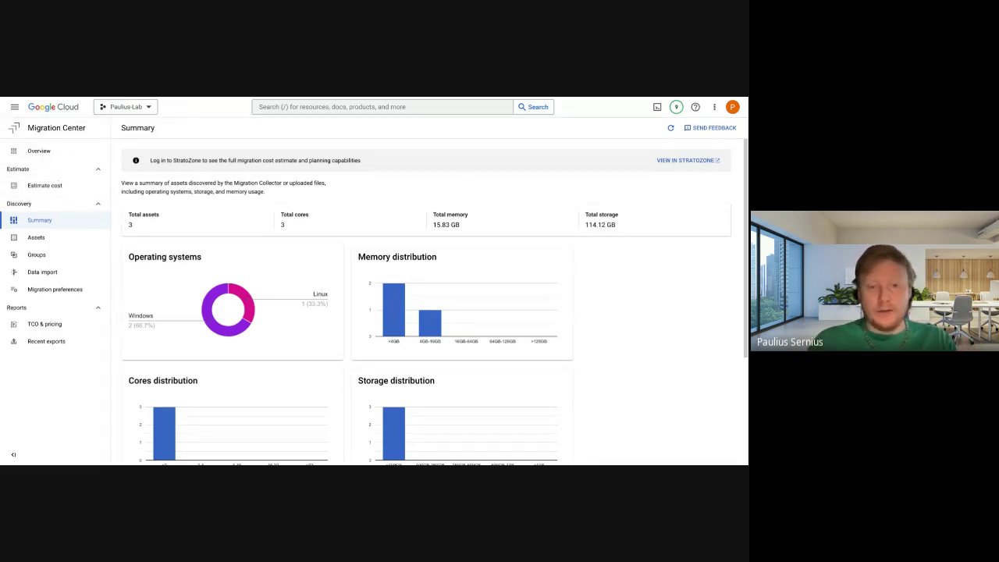
scroll(333, 221, down, 1)
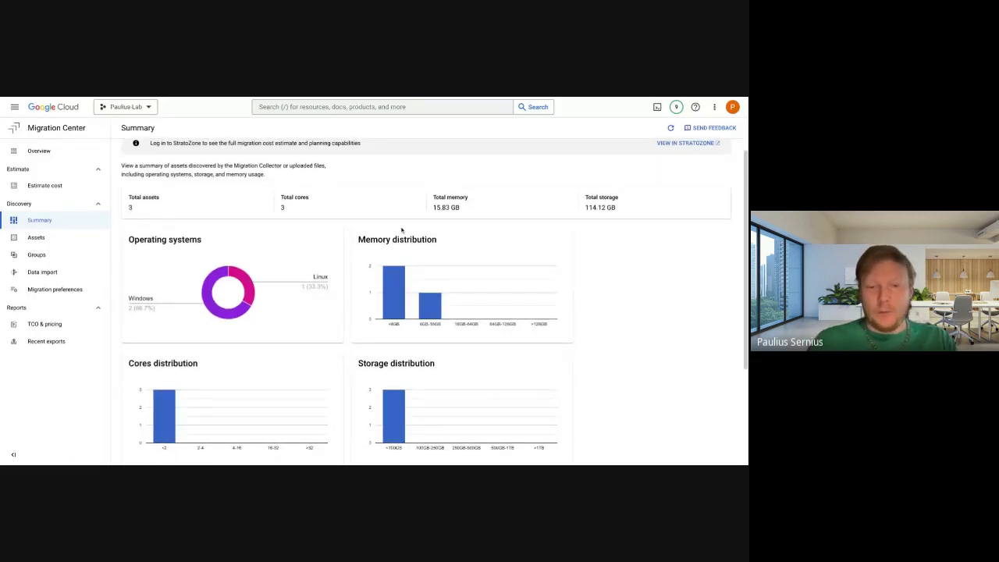
scroll(383, 259, down, 1)
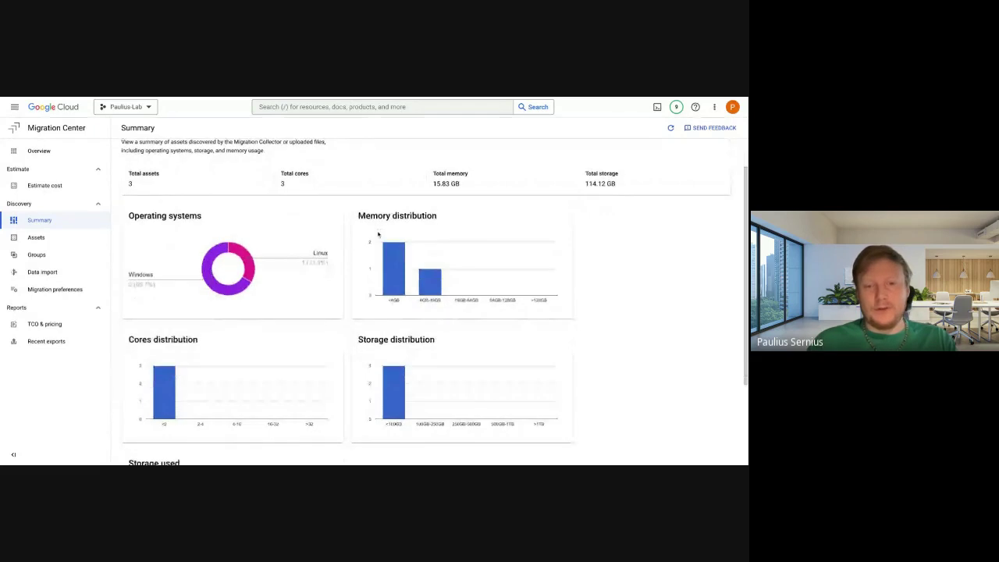
scroll(359, 273, down, 1)
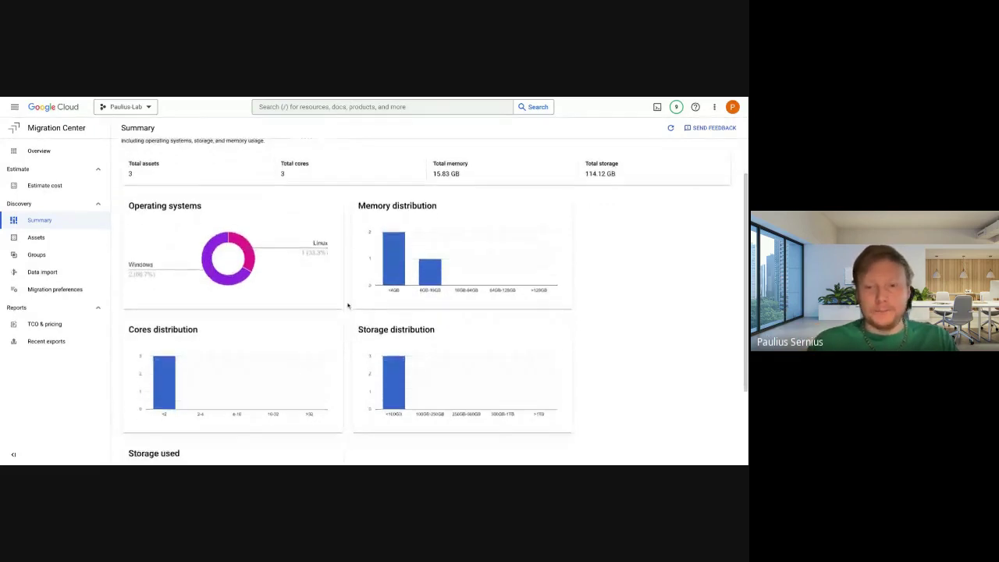
mouse_move(433, 283)
scroll(434, 283, down, 1)
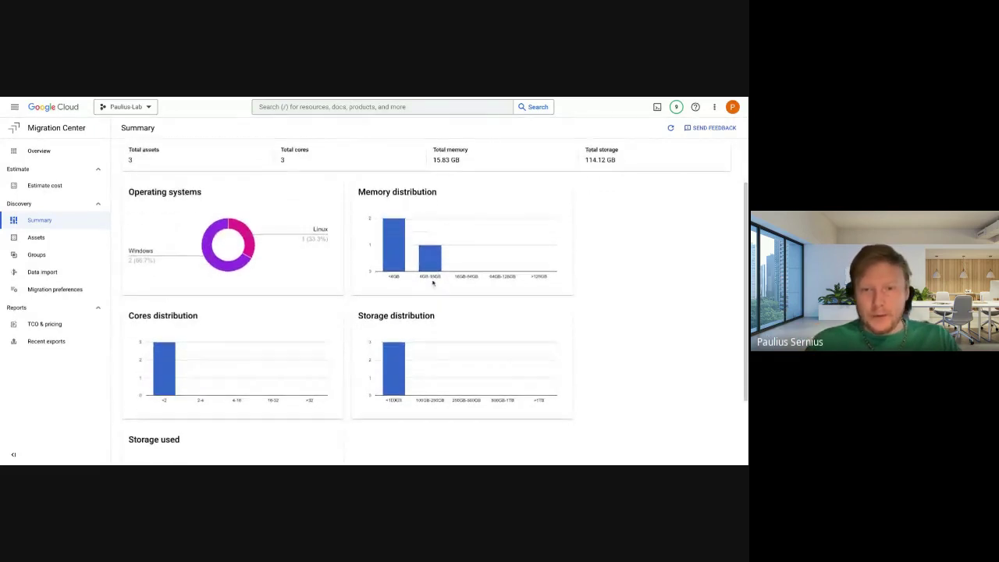
mouse_move(392, 258)
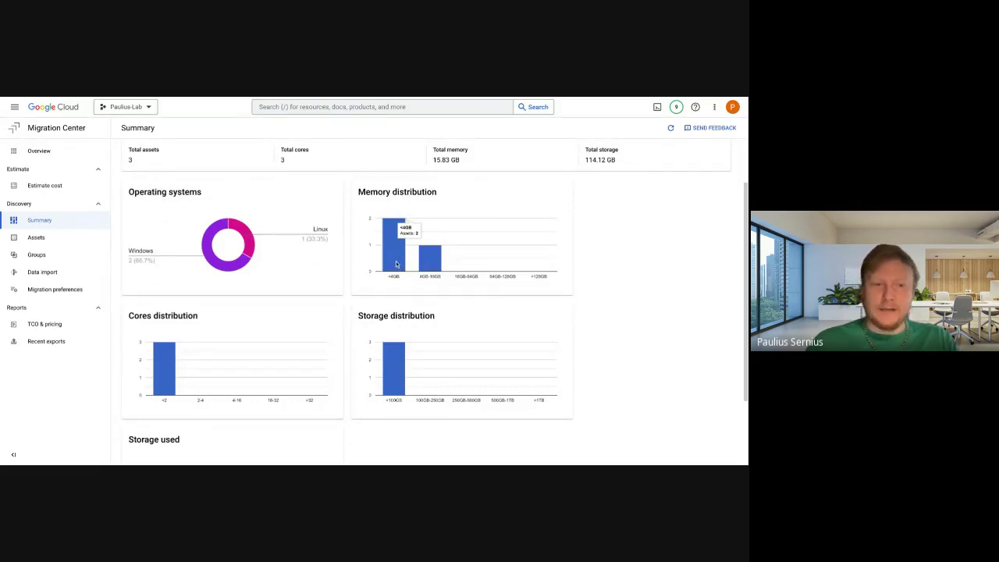
mouse_move(435, 262)
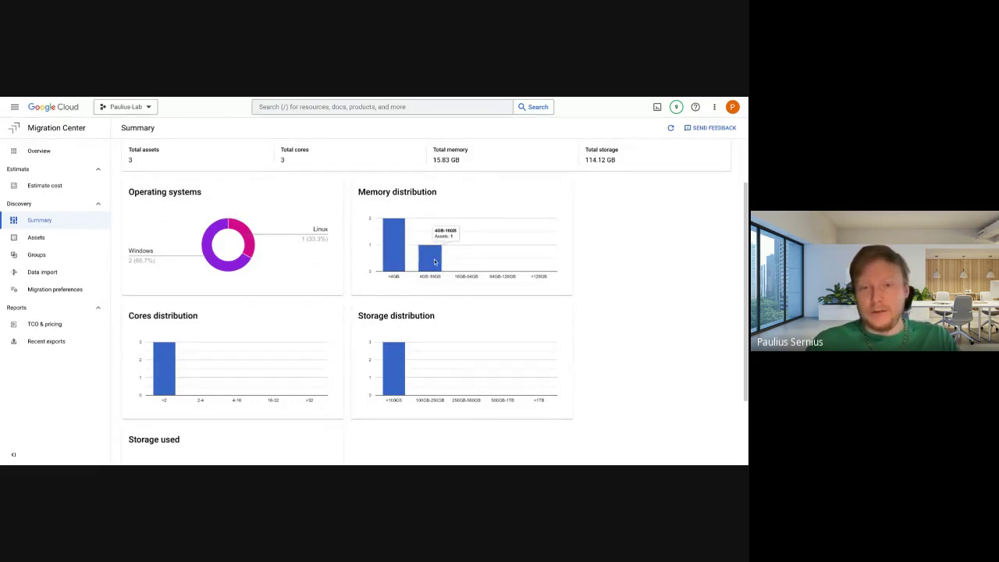
- Examine the cores distribution, storage distribution and used storage charts in the discovery summary
scroll(431, 263, down, 1)
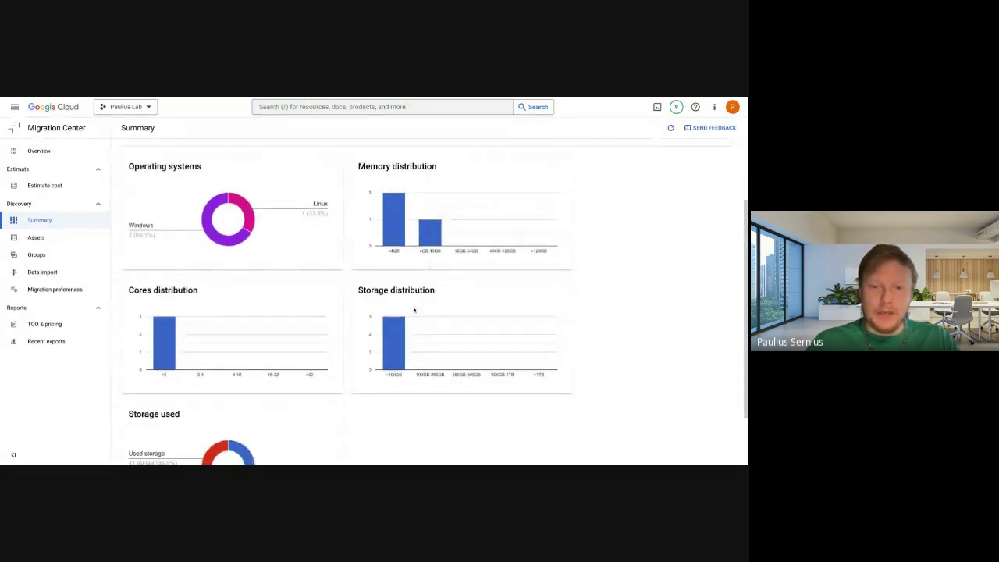
scroll(413, 310, down, 2)
mouse_move(394, 289)
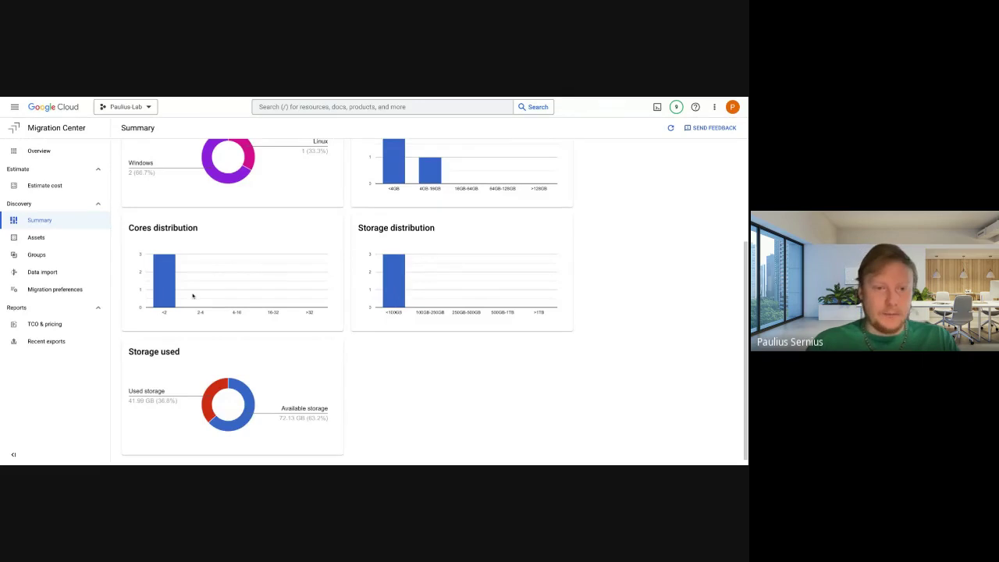
scroll(194, 295, down, 1)
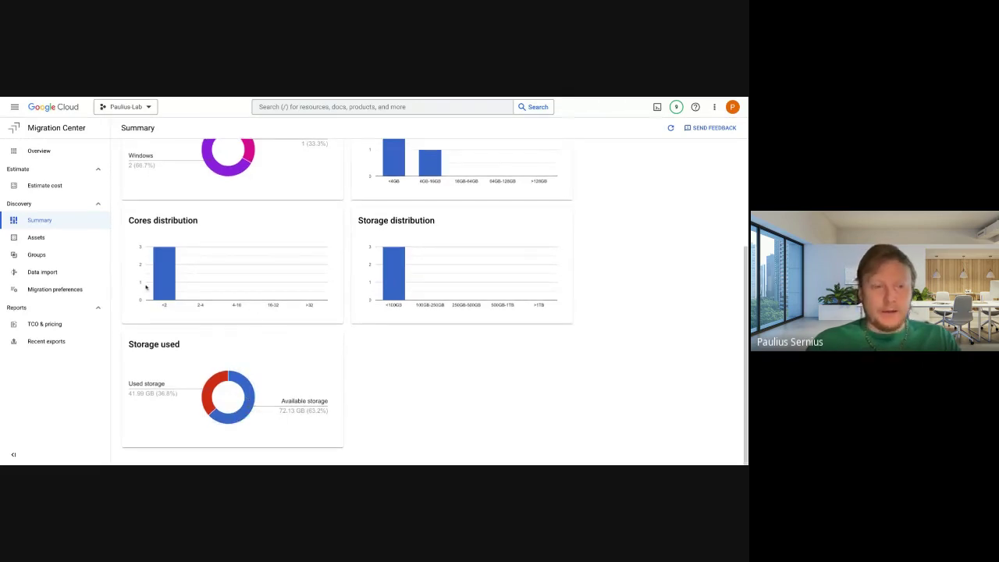
- Start a new TCO and pricing report and name it Report 2023
click(58, 325)
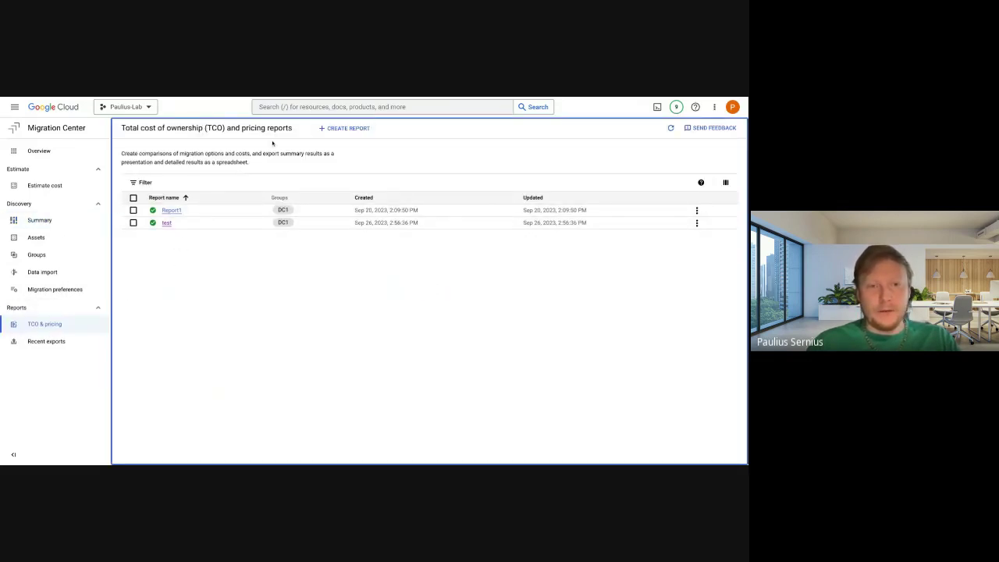
click(366, 129)
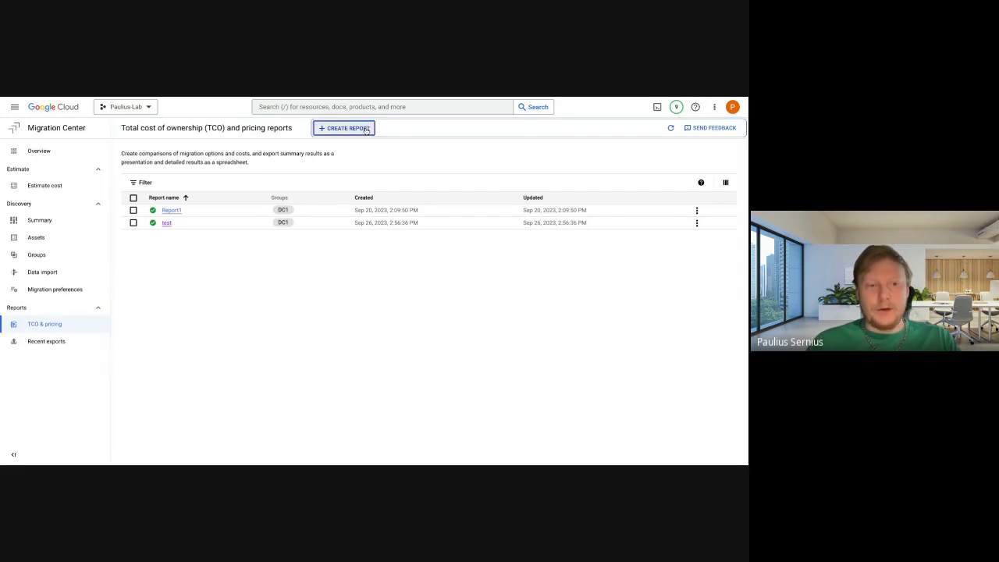
click(204, 196)
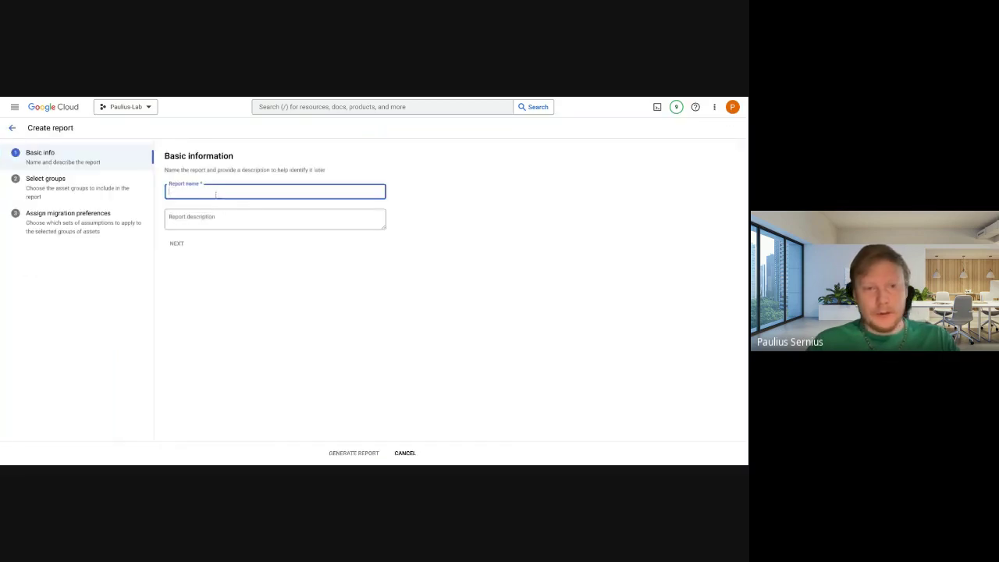
text(Report)
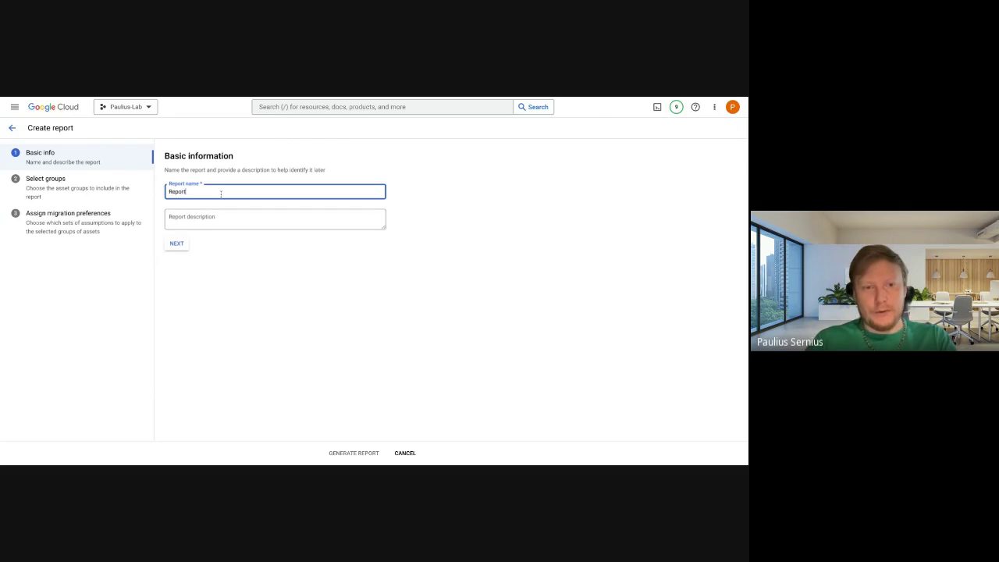
text( 2023)
click(283, 269)
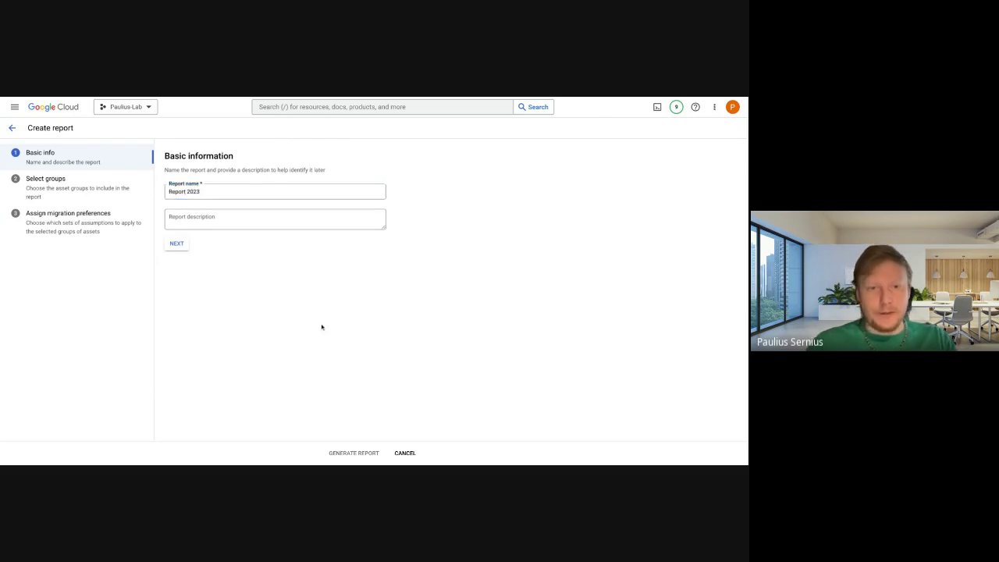
- Include the DC1 asset group in the report and proceed to assigning migration preferences
click(176, 244)
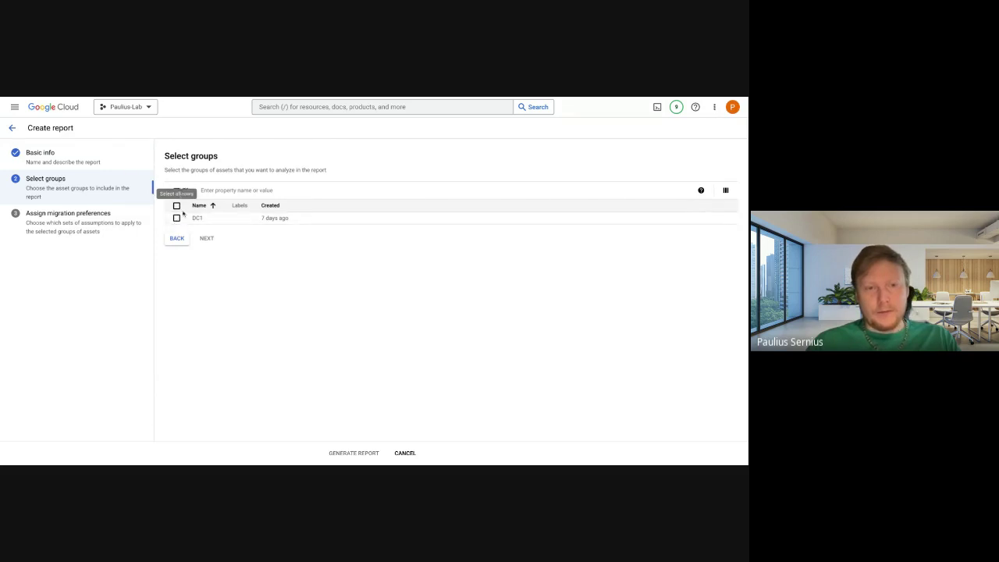
click(177, 218)
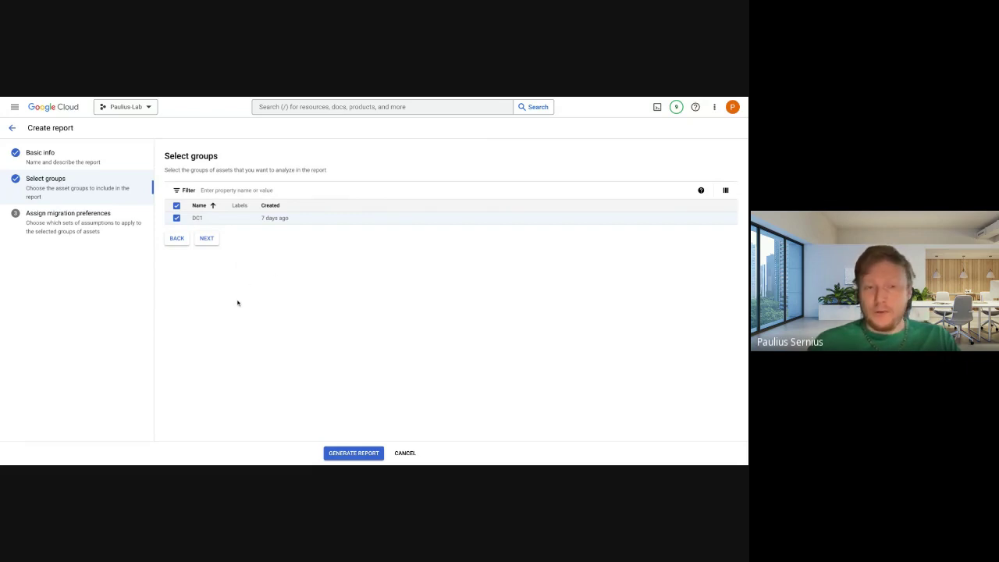
click(206, 238)
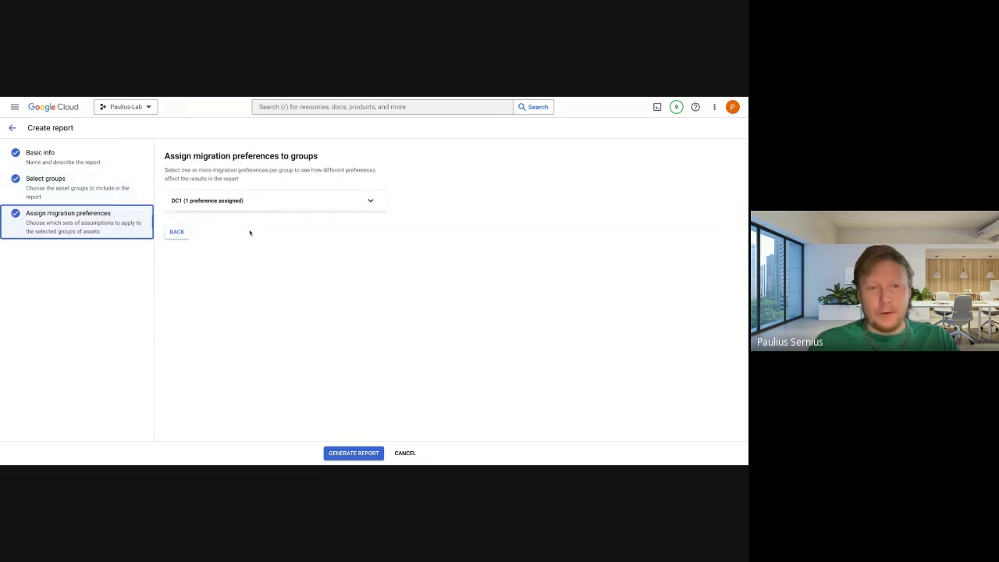
- Assign DC1 the migration preferences 1YearCommit as the first, commit3years as the second and OnDemand as the third
click(234, 204)
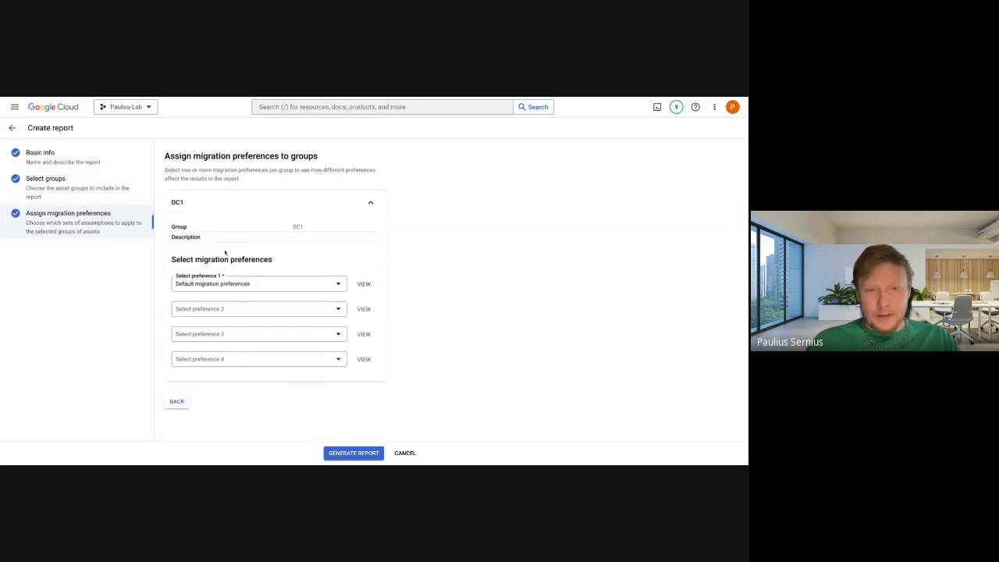
click(297, 283)
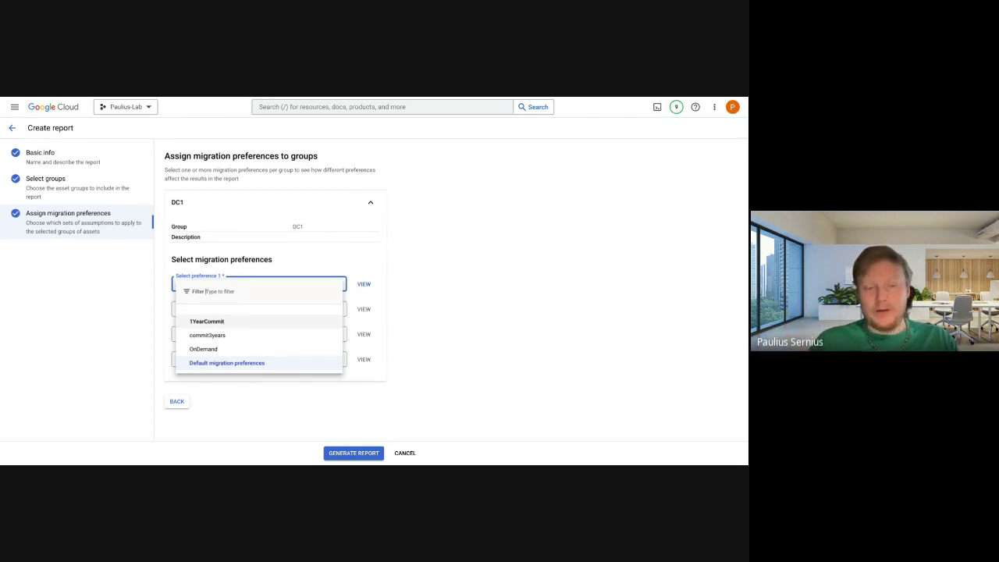
click(207, 321)
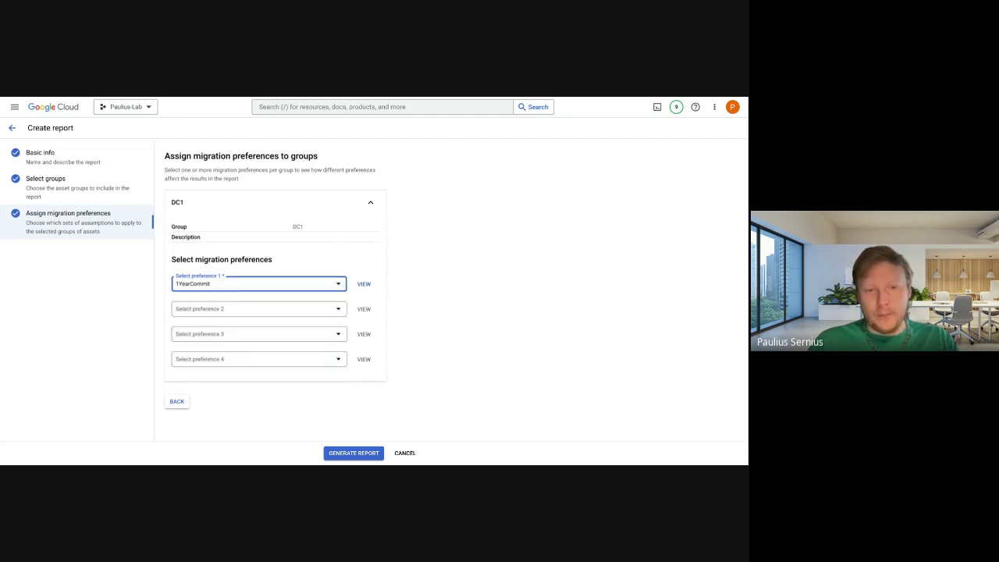
click(250, 311)
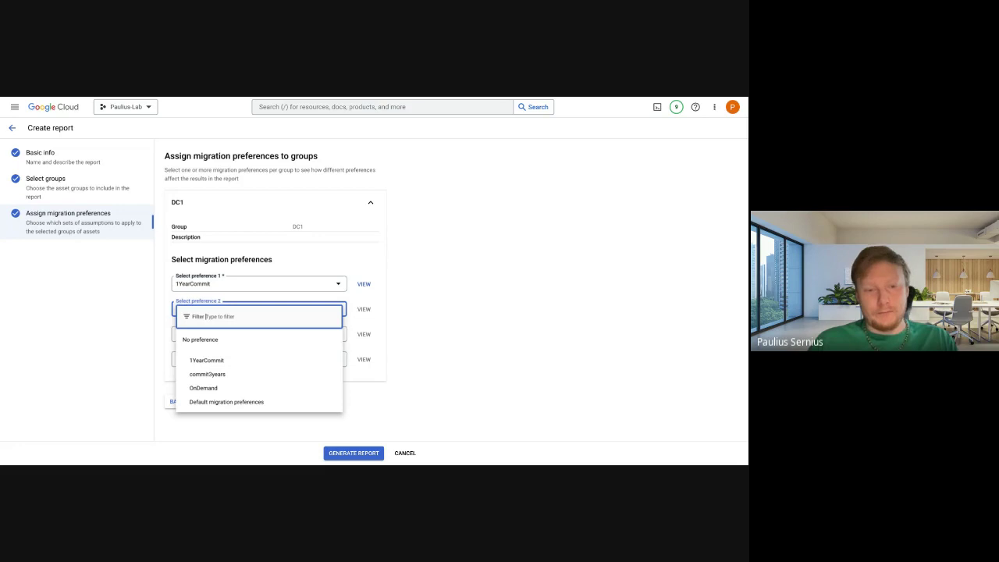
click(208, 376)
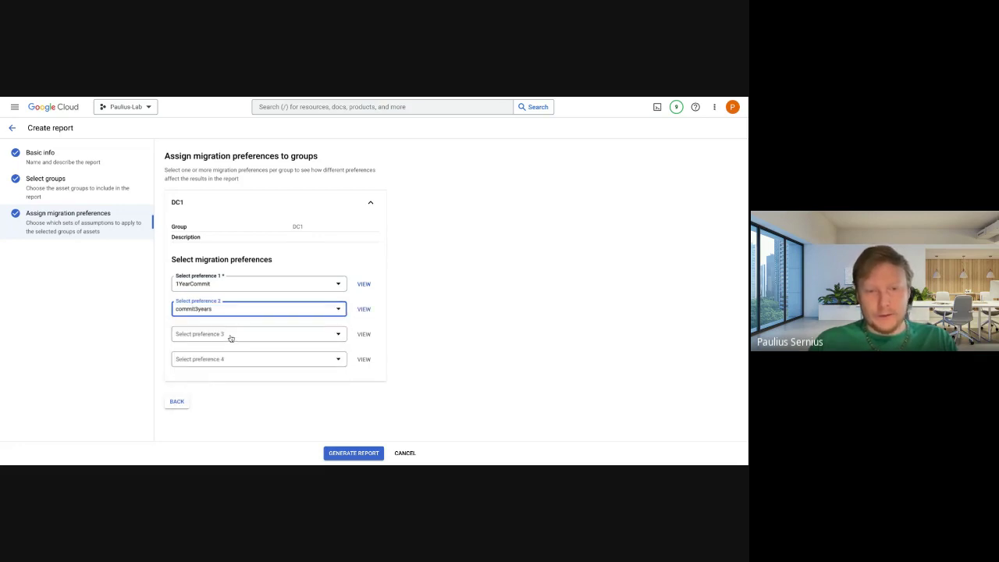
click(230, 337)
click(205, 413)
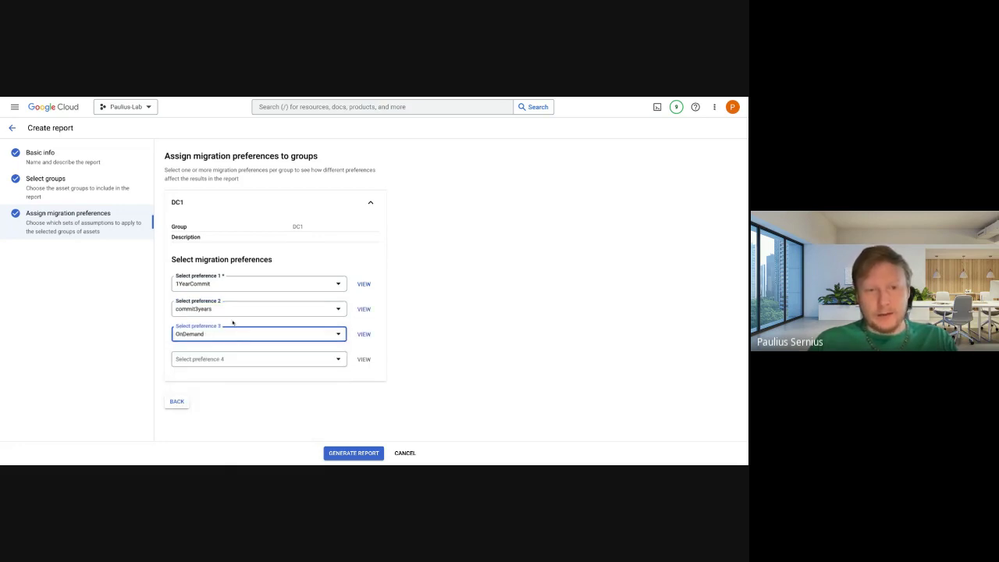
- Generate the TCO and pricing report for DC1 and open the finished Report 2023
click(228, 274)
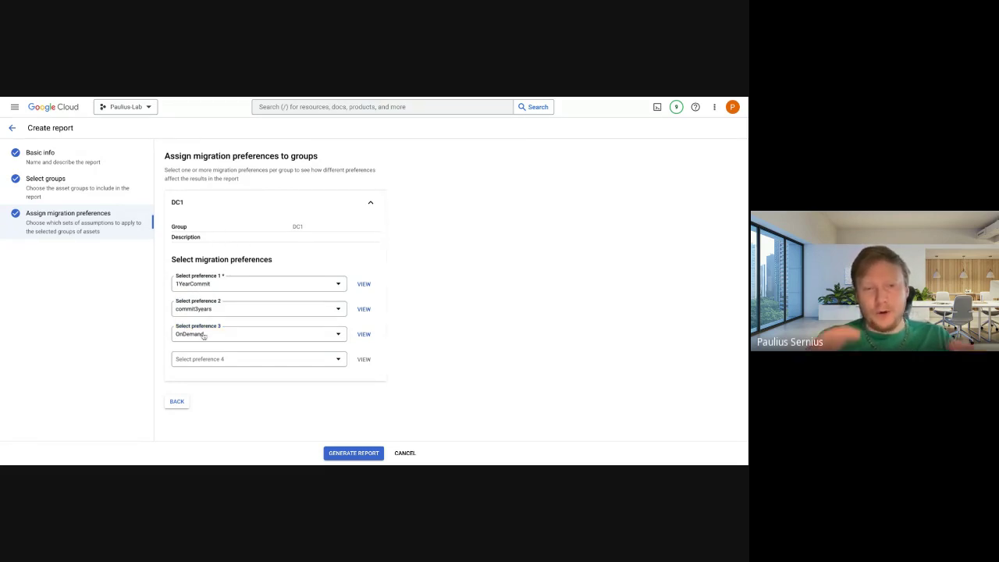
click(349, 459)
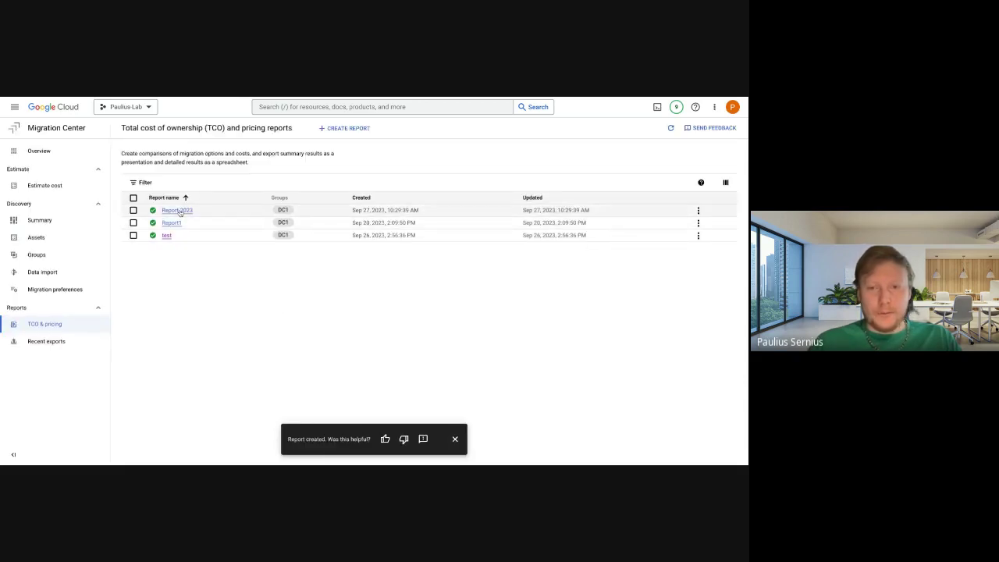
click(178, 211)
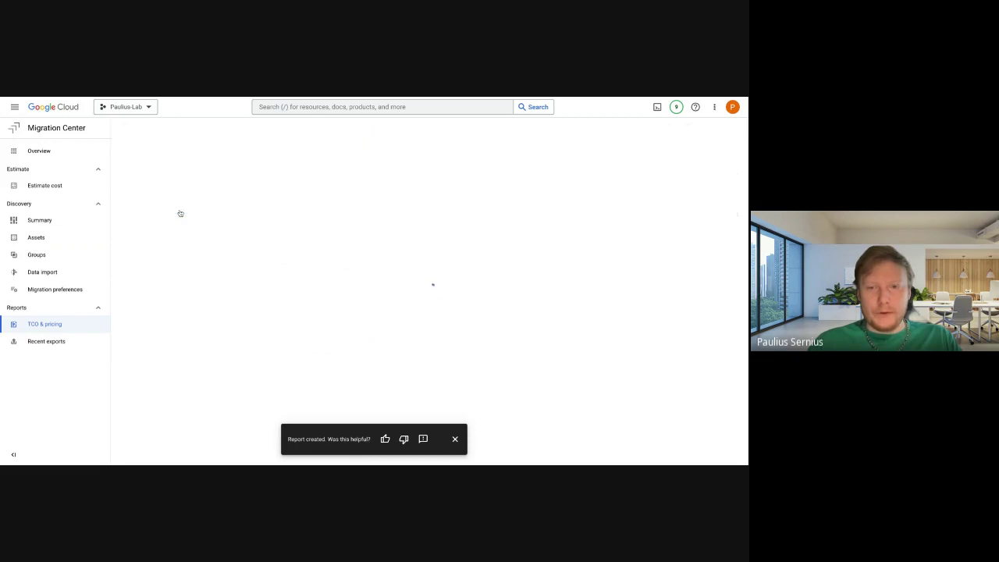
click(455, 439)
- Review the migration approach and the Groups and assets table for DC1 in the report
scroll(334, 344, down, 1)
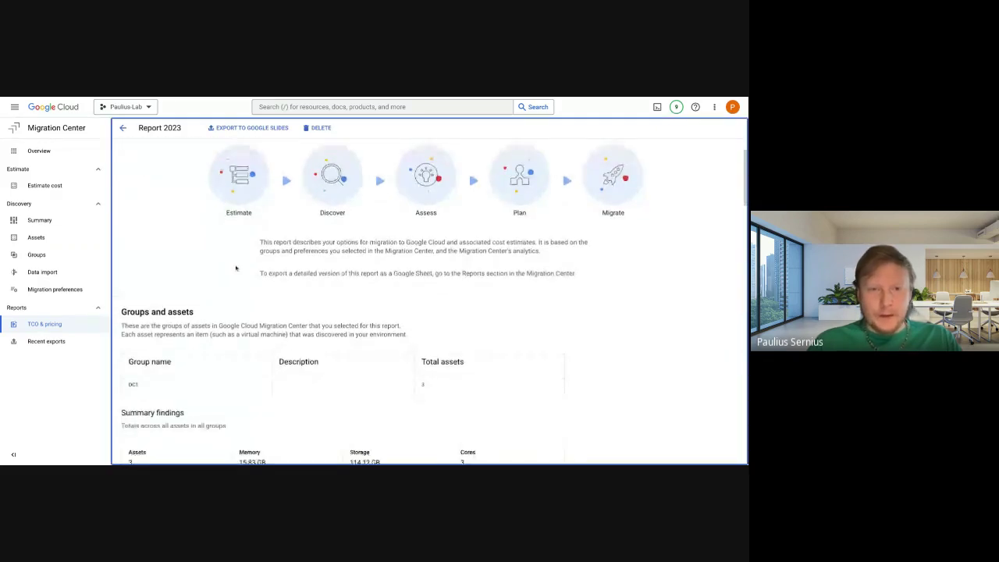
scroll(234, 268, up, 1)
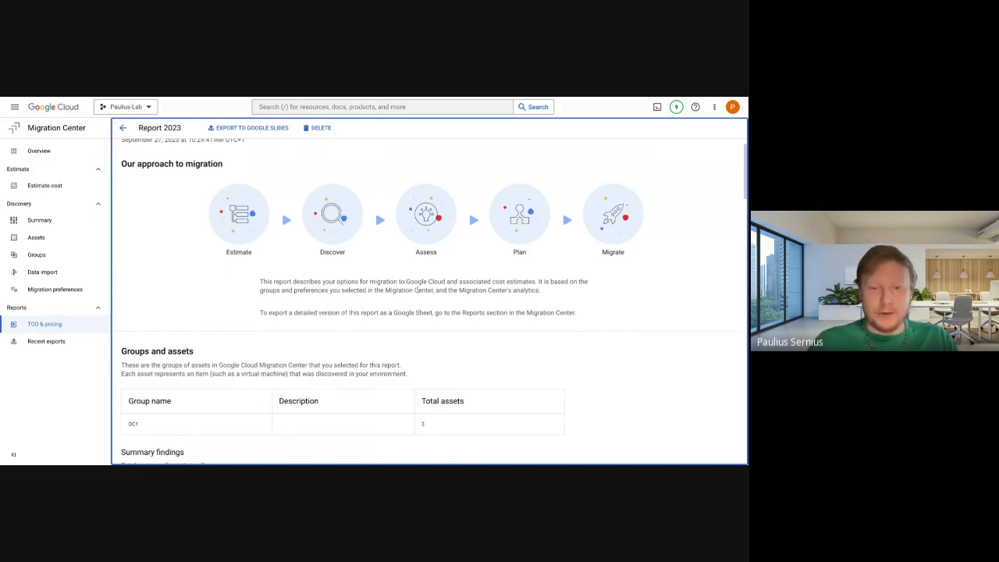
scroll(422, 287, down, 2)
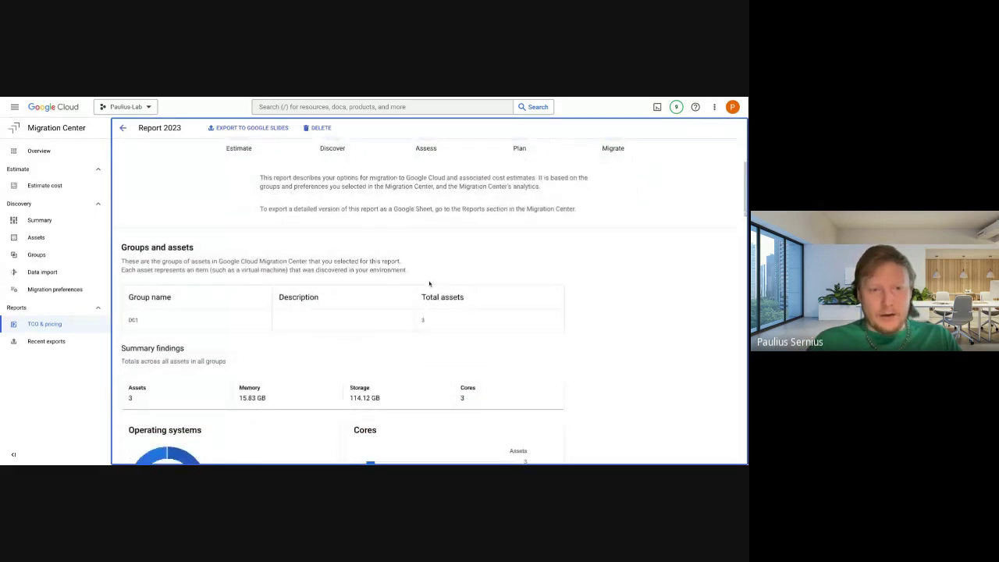
scroll(442, 270, down, 2)
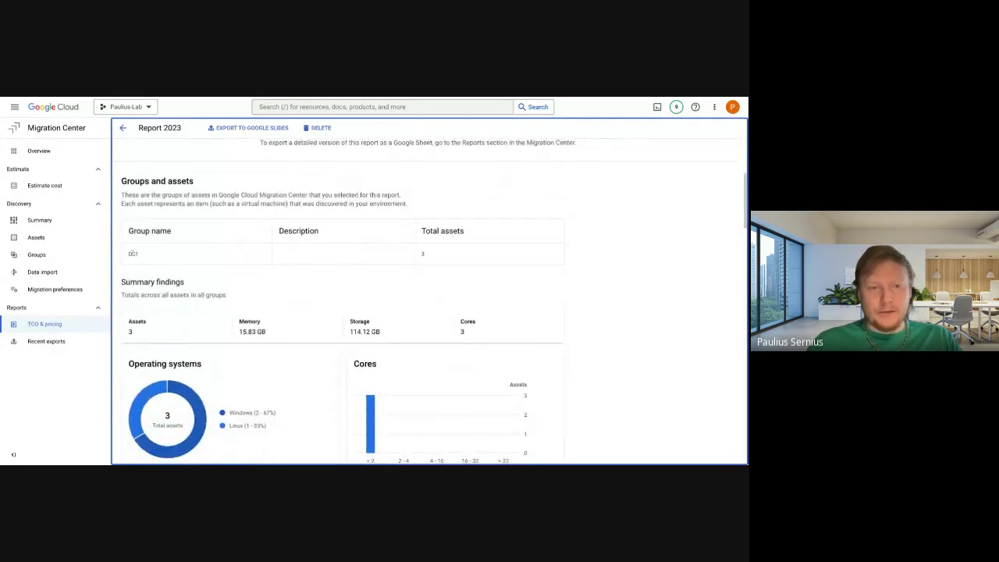
double_click(133, 254)
click(172, 268)
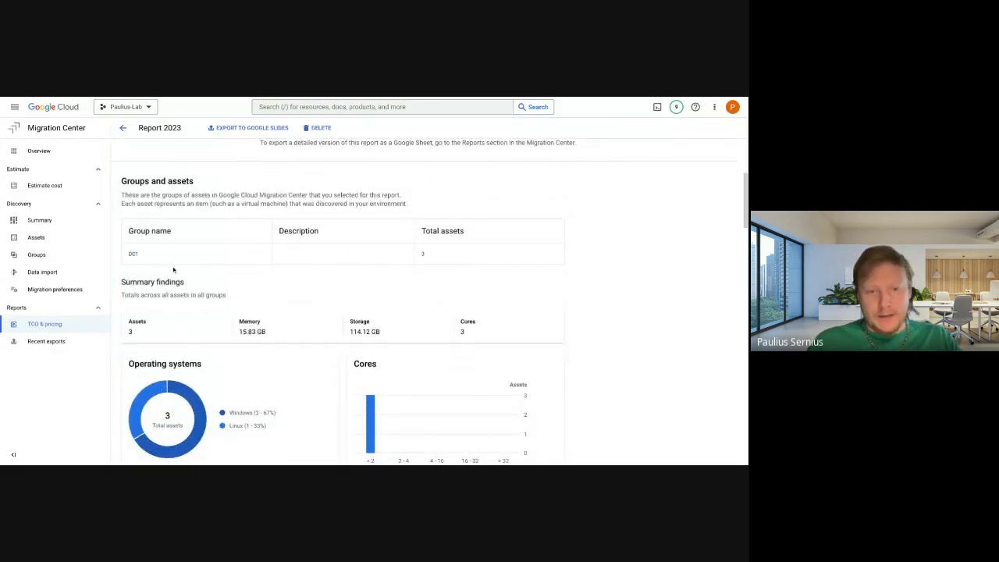
- Examine the operating system, cores, memory and storage charts in the report's summary findings and DC1 summary
scroll(199, 271, down, 1)
scroll(198, 271, down, 3)
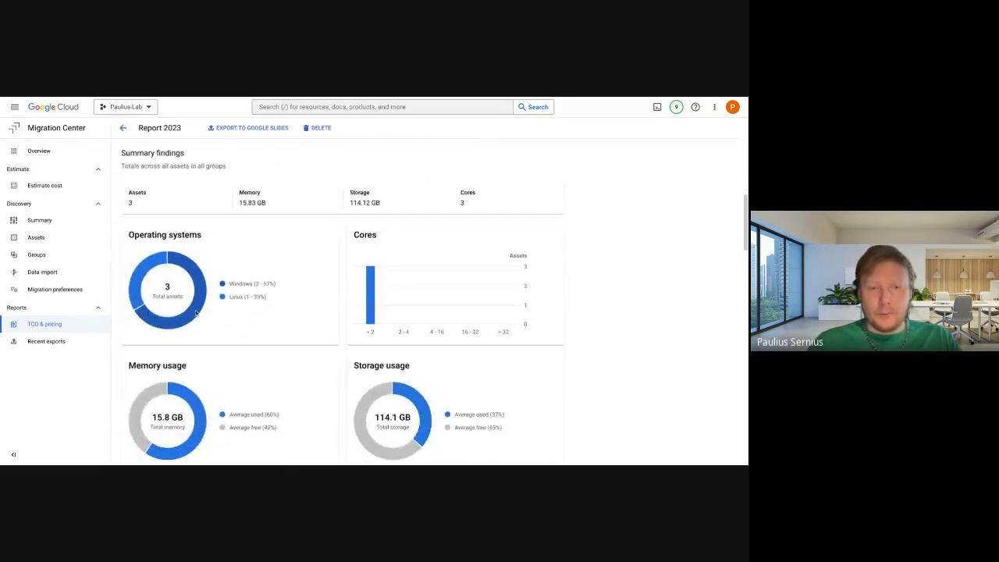
scroll(318, 302, down, 3)
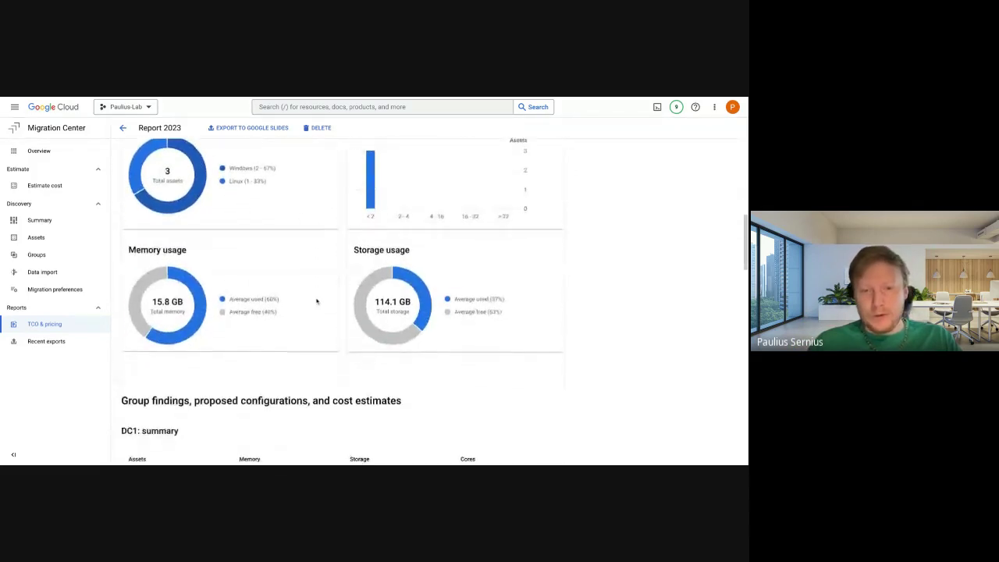
scroll(234, 301, down, 4)
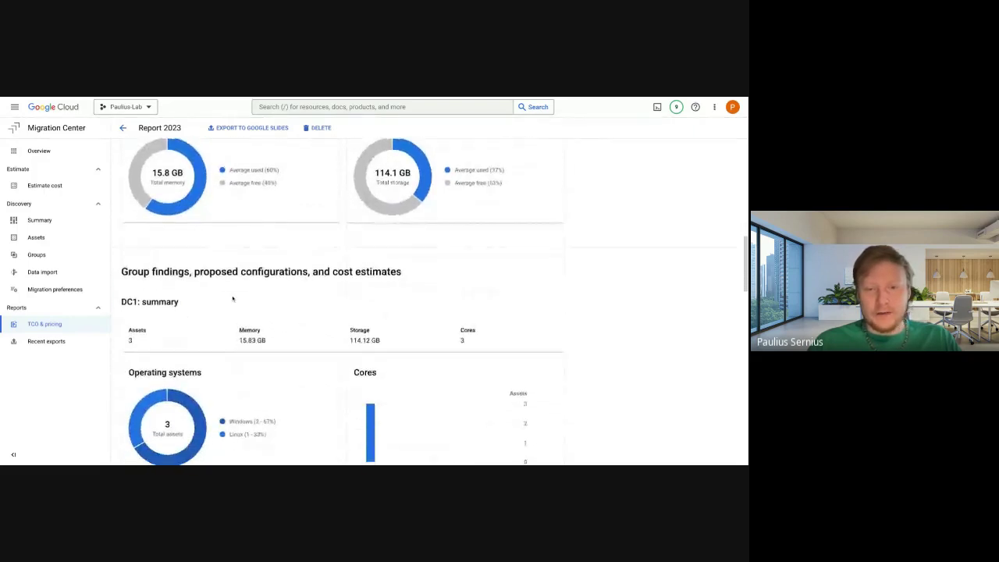
scroll(238, 296, down, 2)
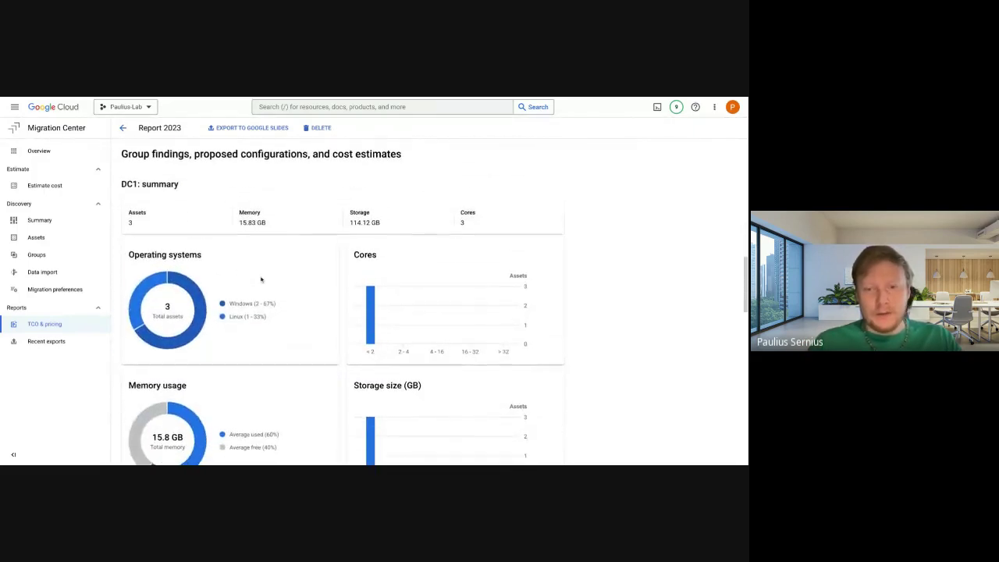
scroll(261, 279, down, 2)
- Compare the 1YearCommit, commit3years and OnDemand columns in the DC1 preferences table
scroll(262, 279, down, 10)
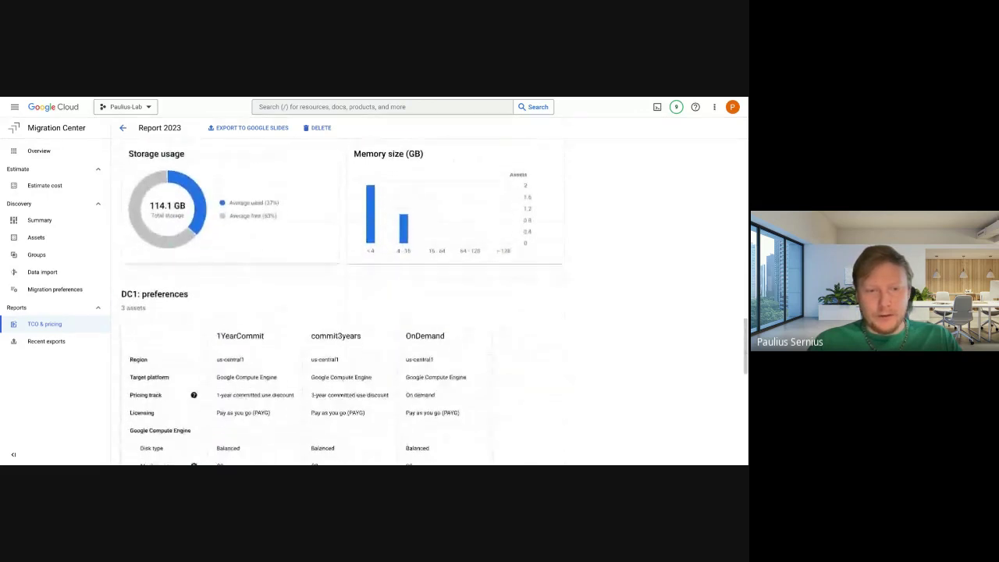
scroll(219, 212, up, 1)
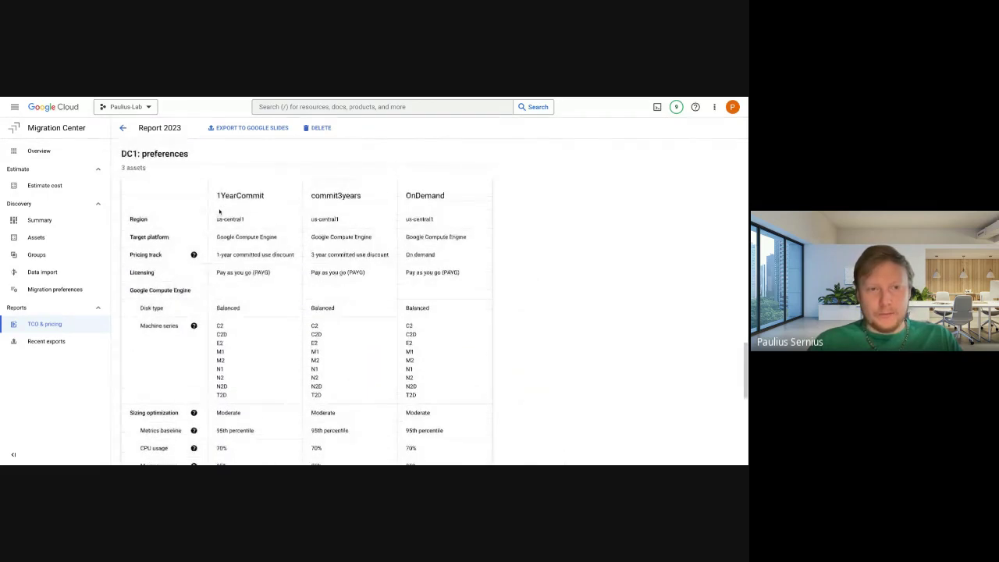
drag(218, 197, 264, 196)
click(218, 196)
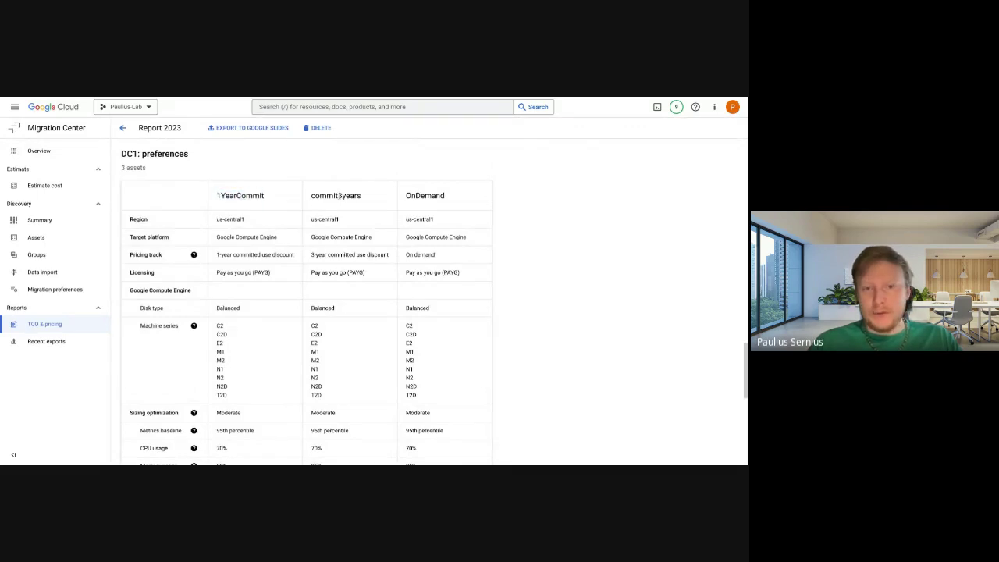
drag(338, 196, 359, 196)
double_click(425, 196)
click(470, 271)
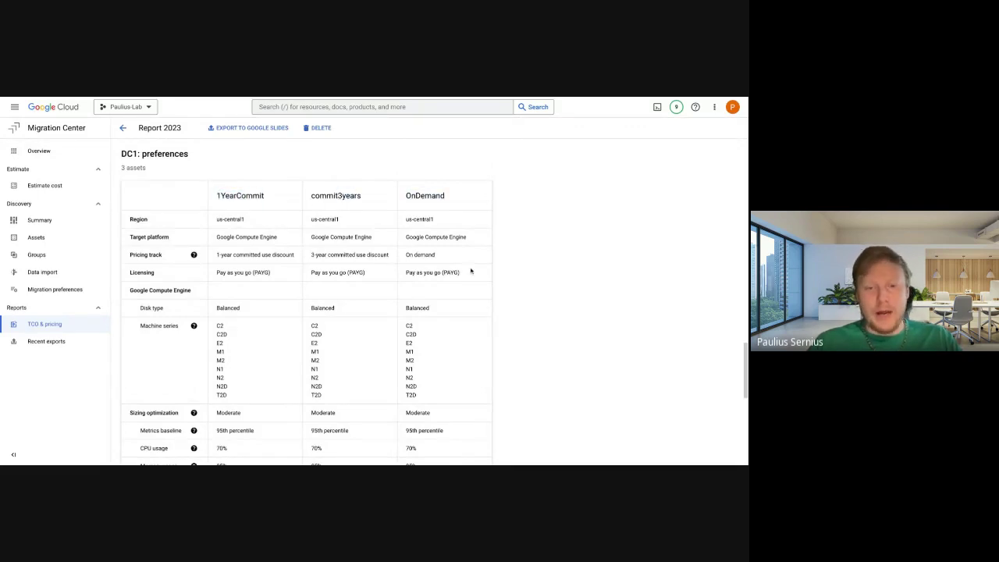
scroll(471, 271, down, 1)
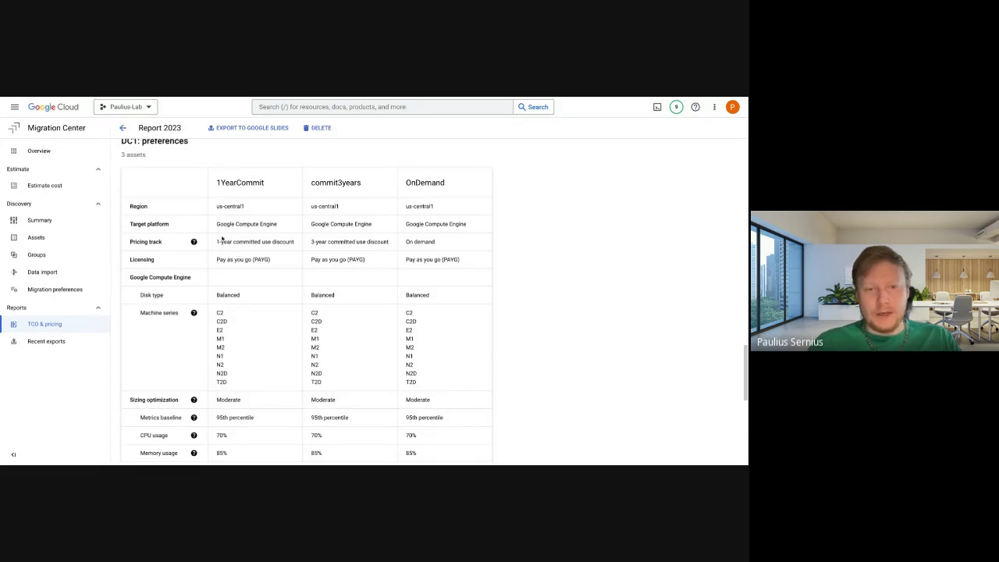
- Check the target platform, licensing, disk type and machine series rows of the DC1 preferences table
double_click(173, 226)
click(162, 226)
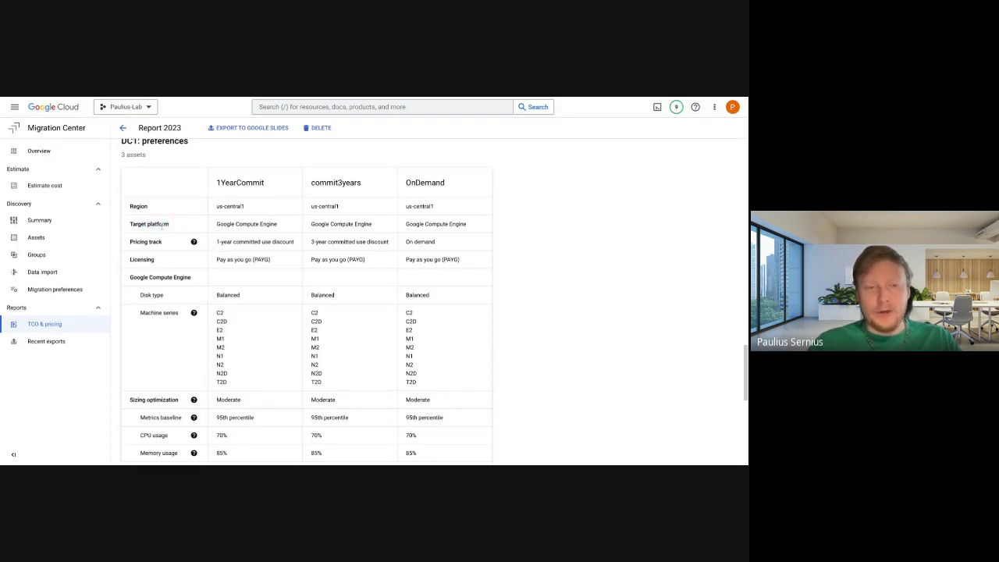
drag(213, 228, 278, 227)
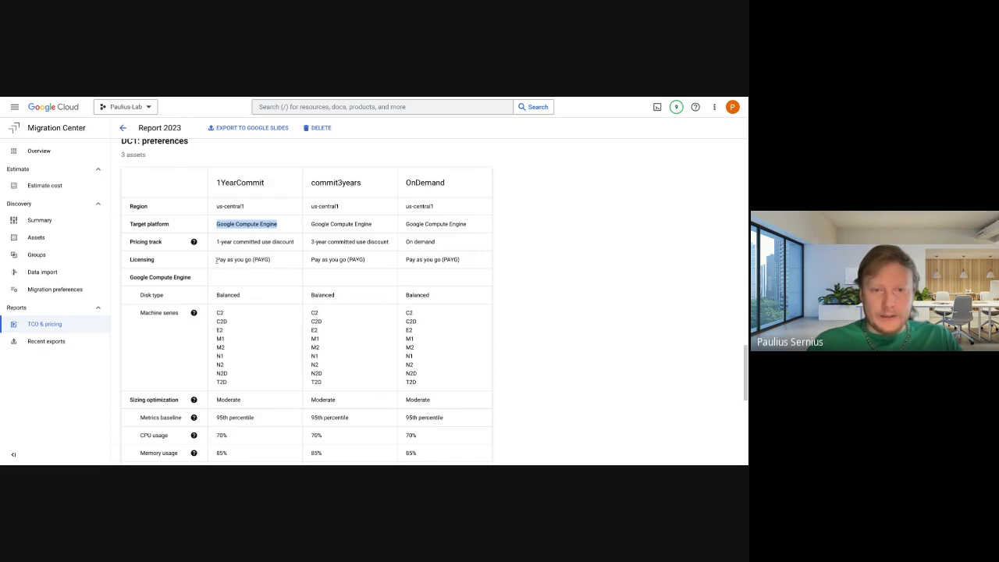
drag(216, 260, 275, 263)
scroll(243, 282, down, 1)
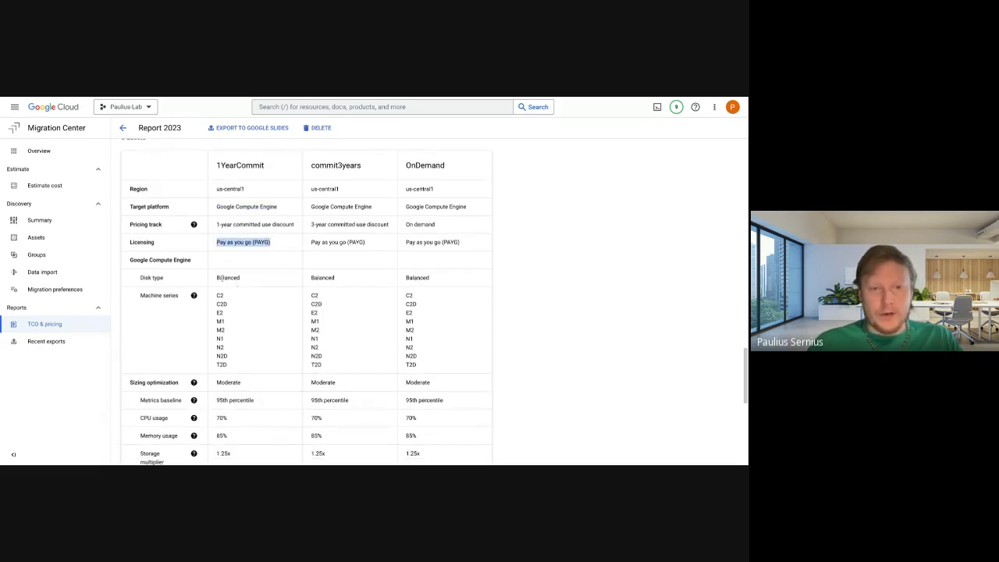
double_click(221, 278)
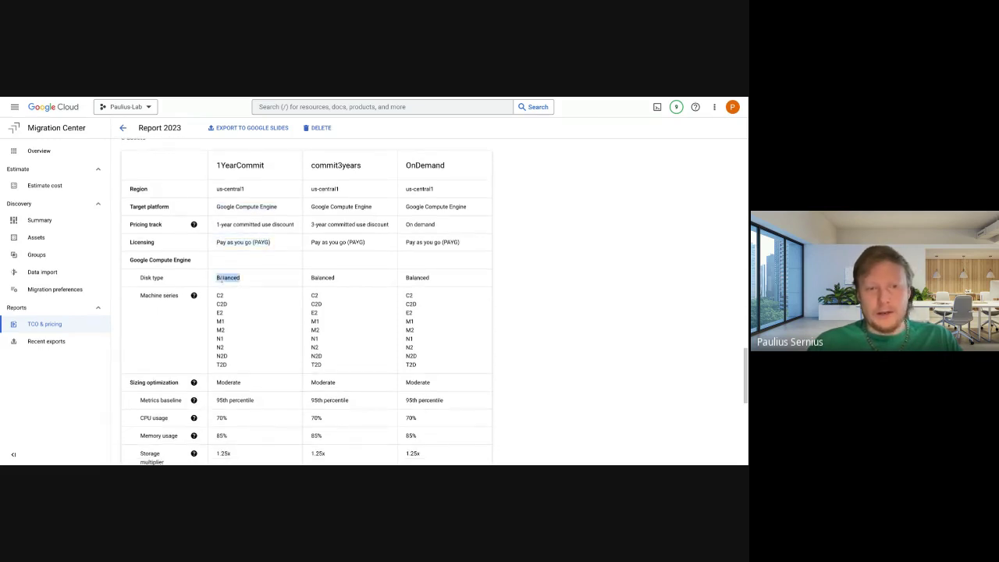
click(322, 278)
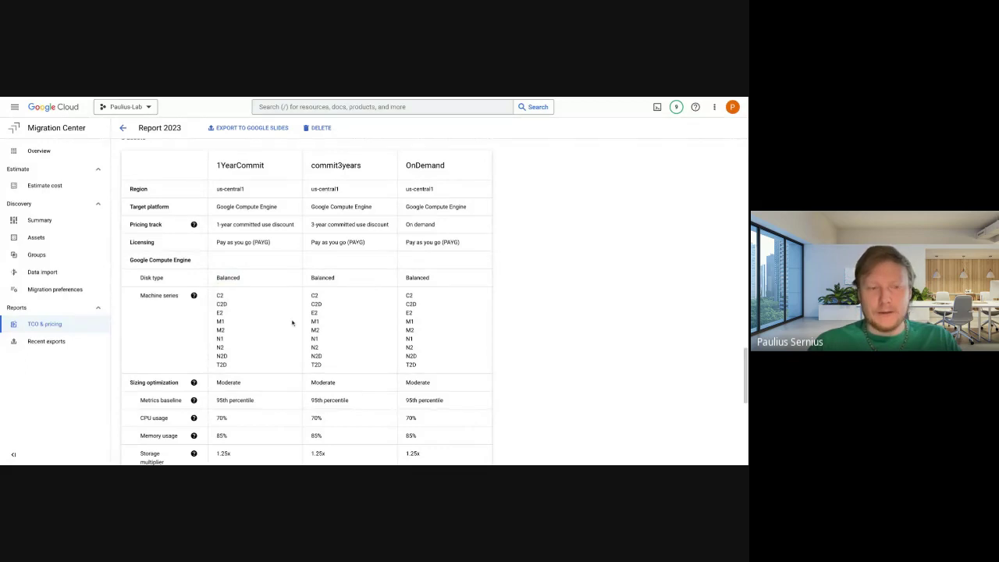
scroll(293, 323, down, 1)
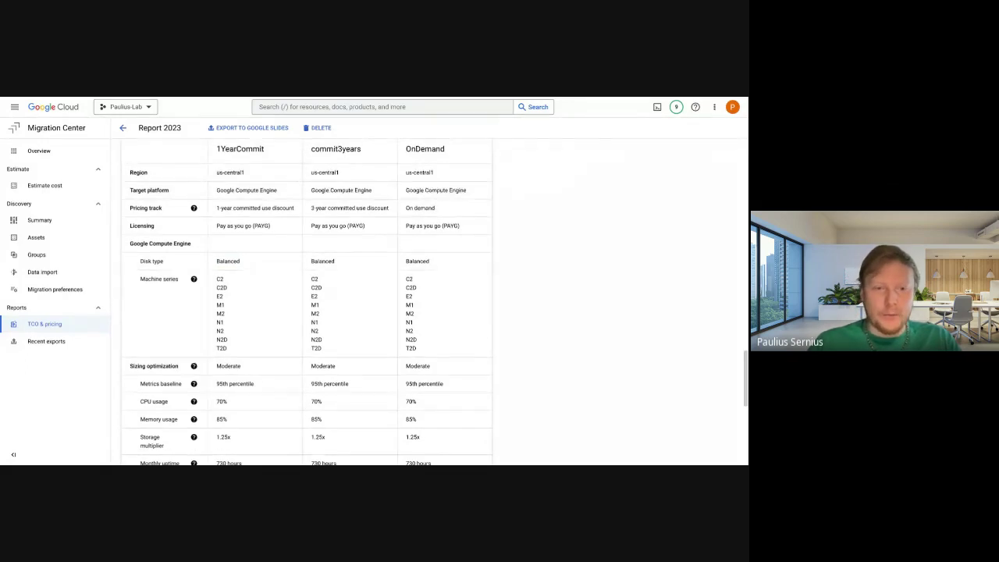
- Read the sizing optimization explanation and inspect the sizing settings in the DC1 preferences table
scroll(293, 323, down, 2)
scroll(235, 315, down, 1)
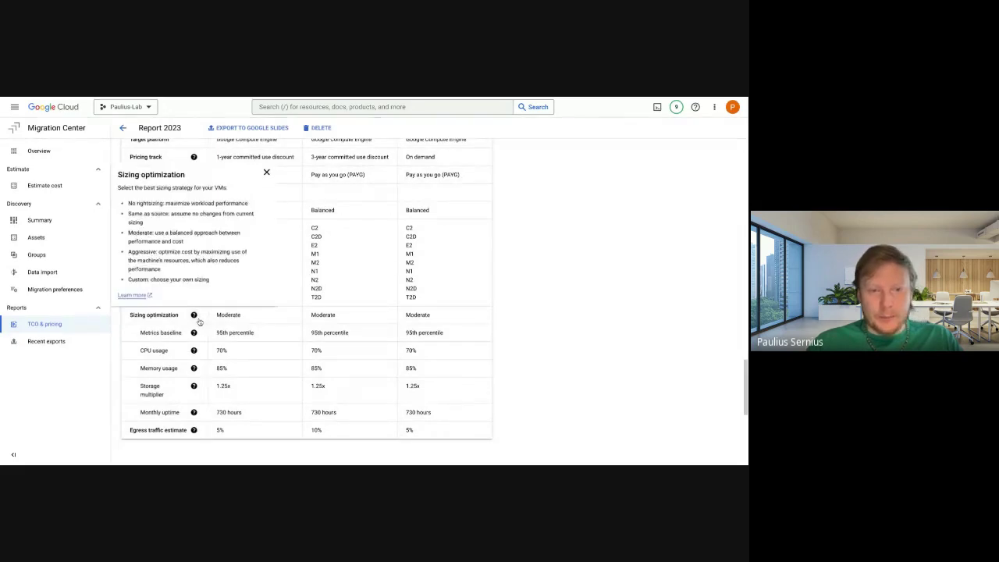
drag(218, 314, 241, 316)
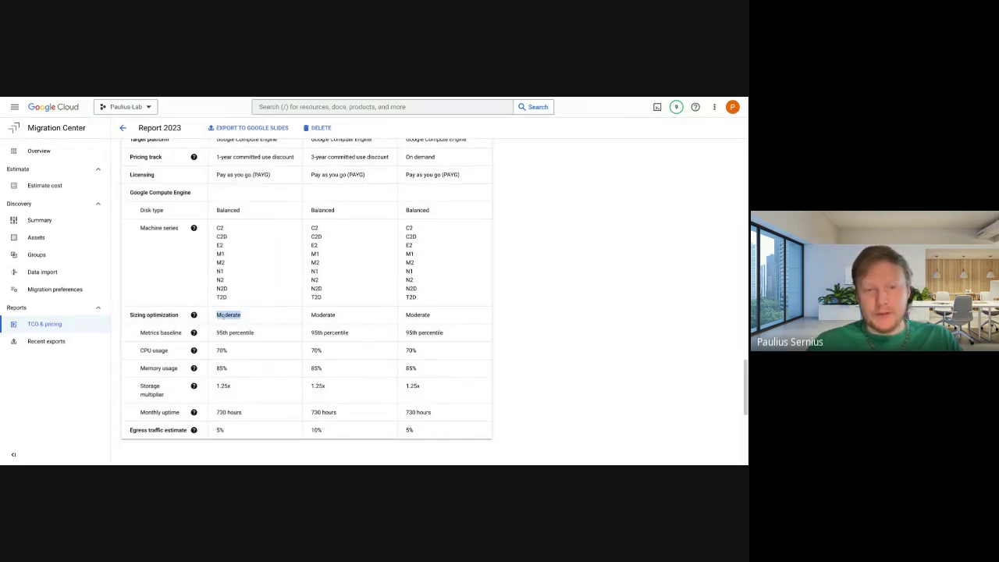
click(240, 315)
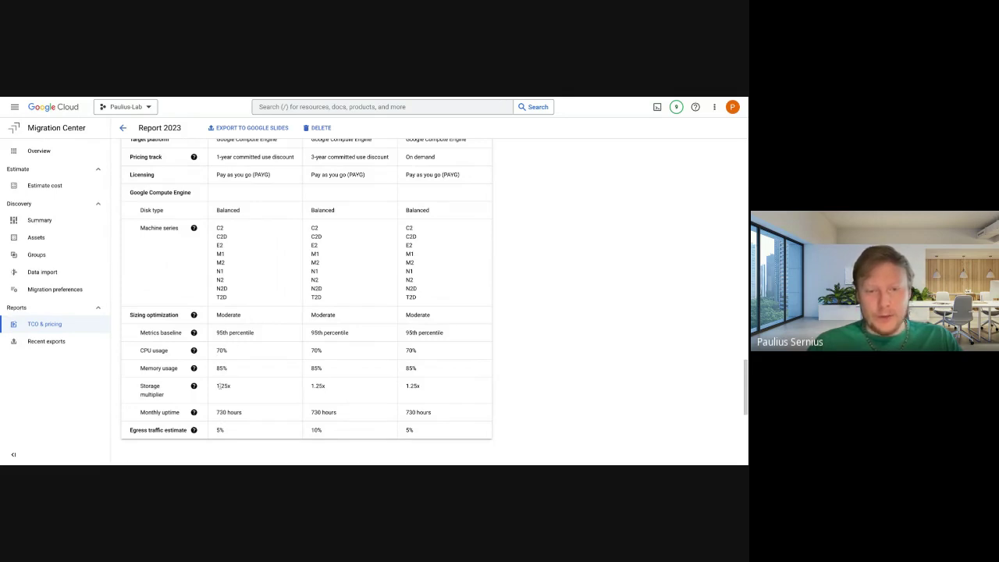
- Compare the compute, storage, network egress and total monthly costs across the three preferences in the DC1 cost estimates
scroll(218, 386, down, 4)
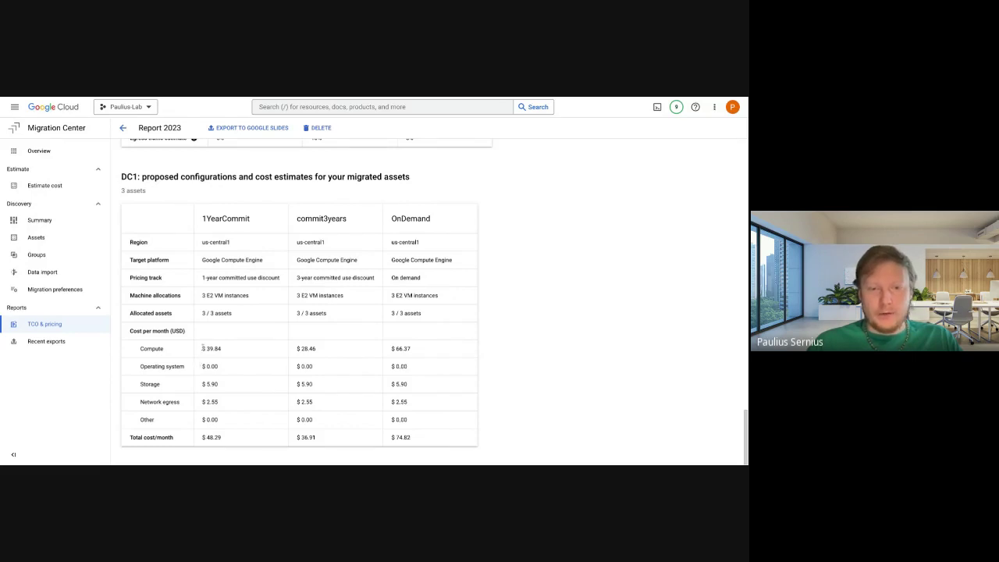
drag(202, 349, 221, 349)
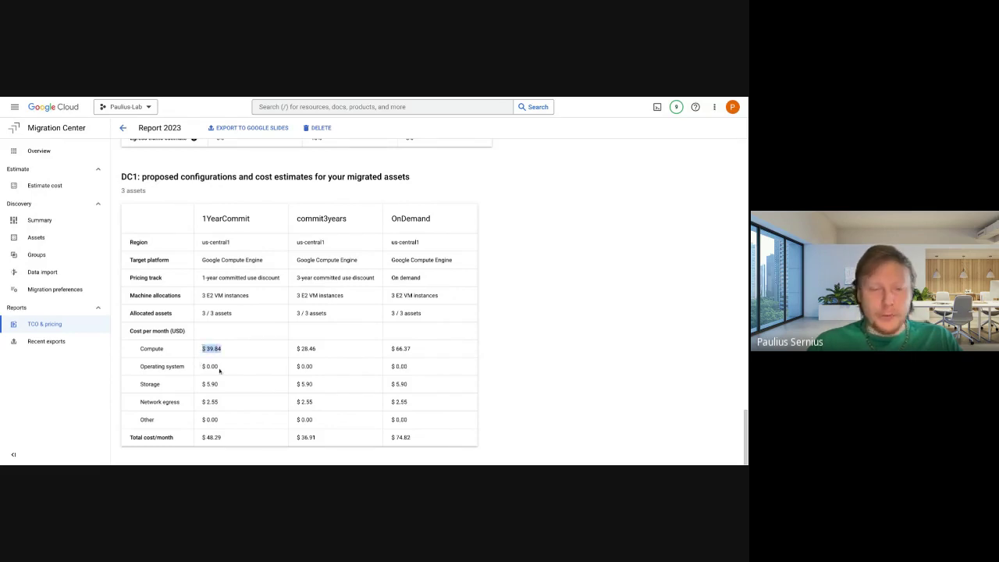
double_click(217, 384)
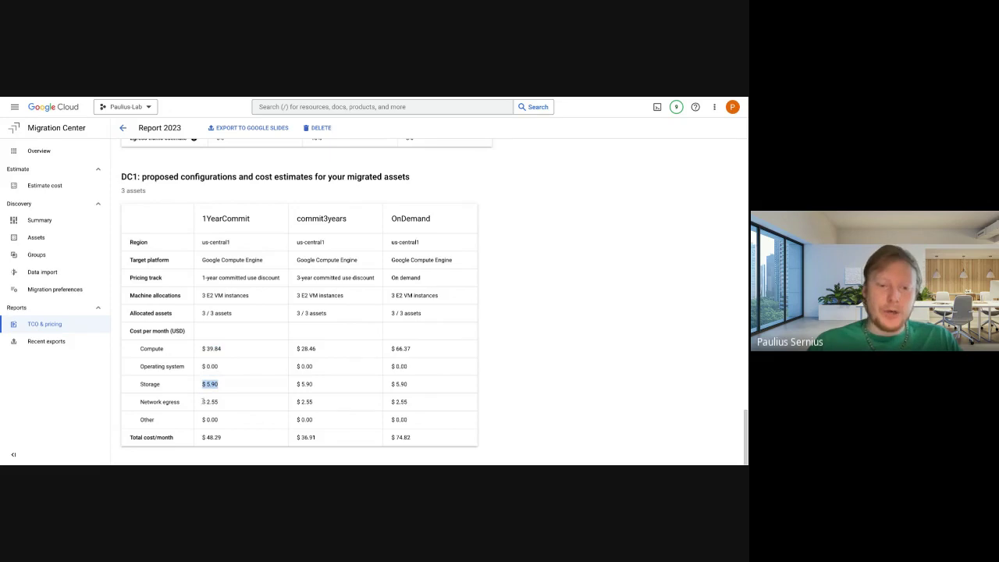
double_click(203, 401)
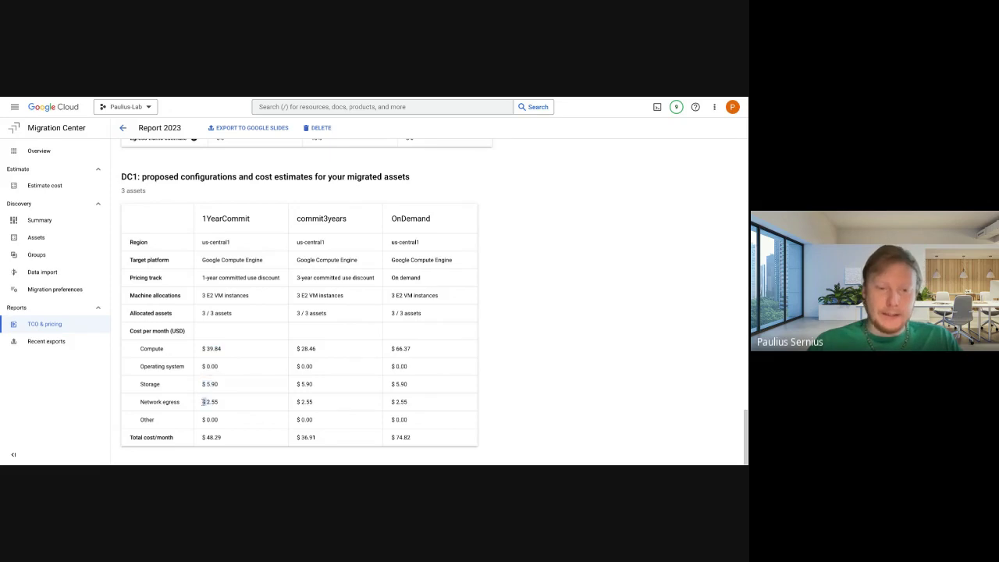
click(253, 434)
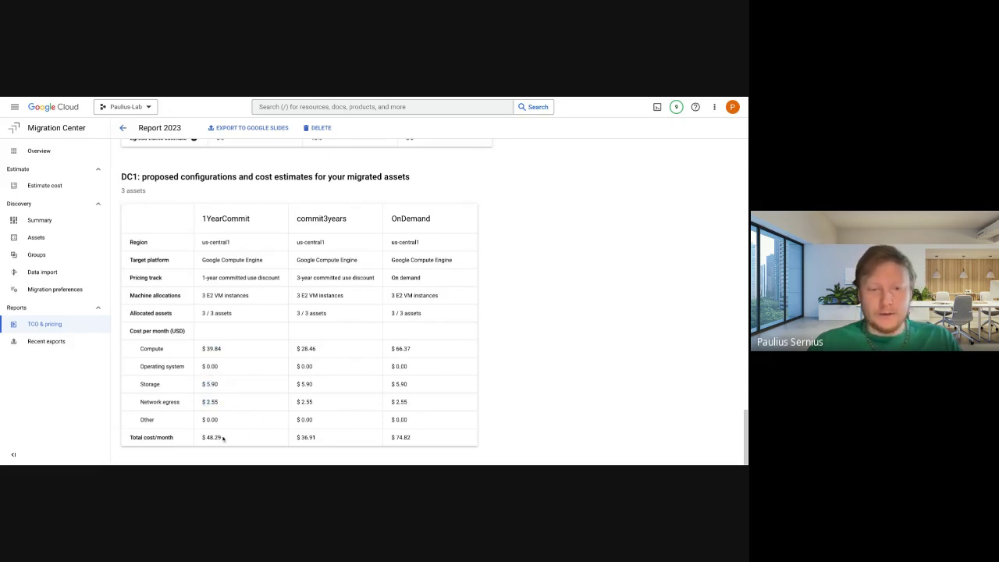
triple_click(222, 439)
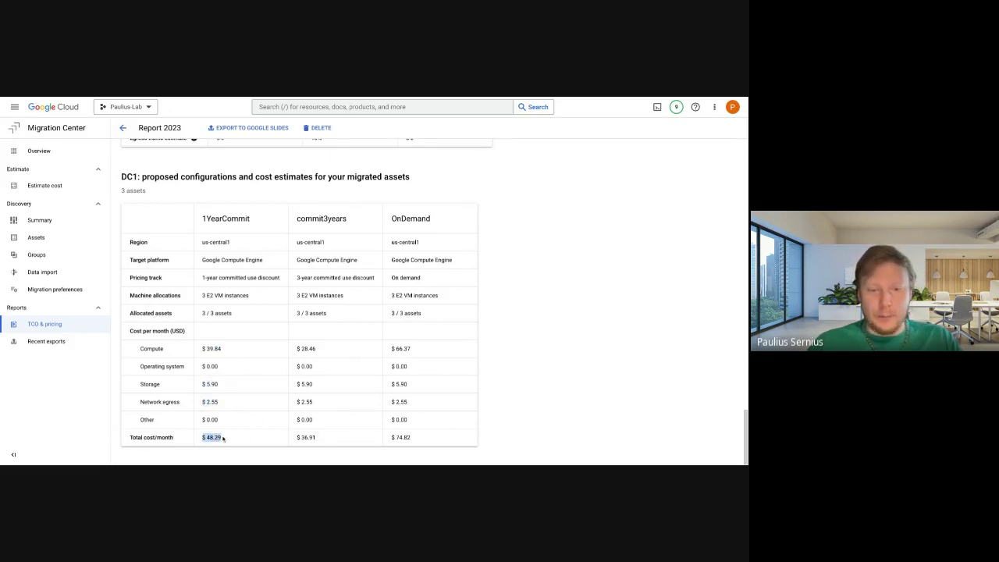
triple_click(298, 439)
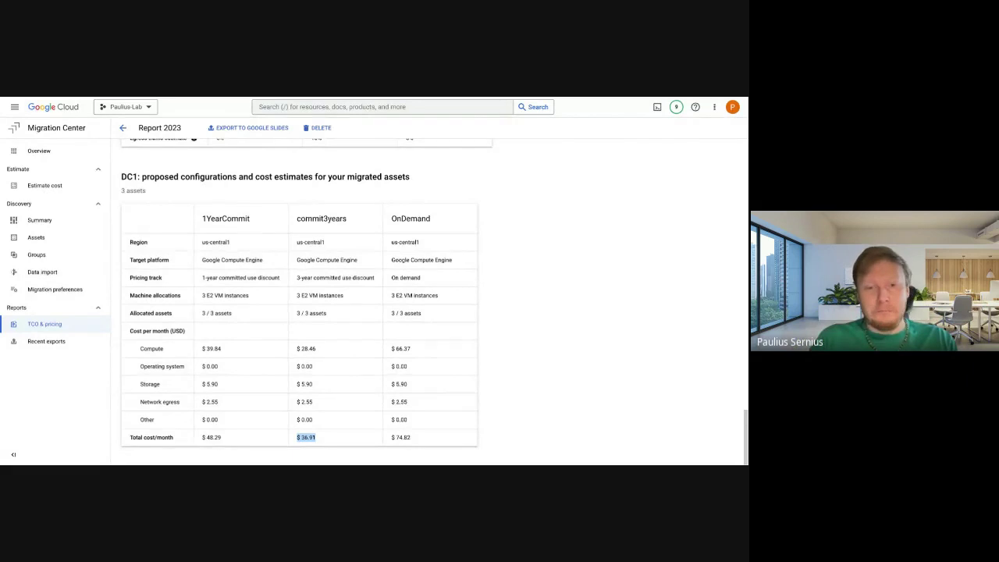
click(422, 433)
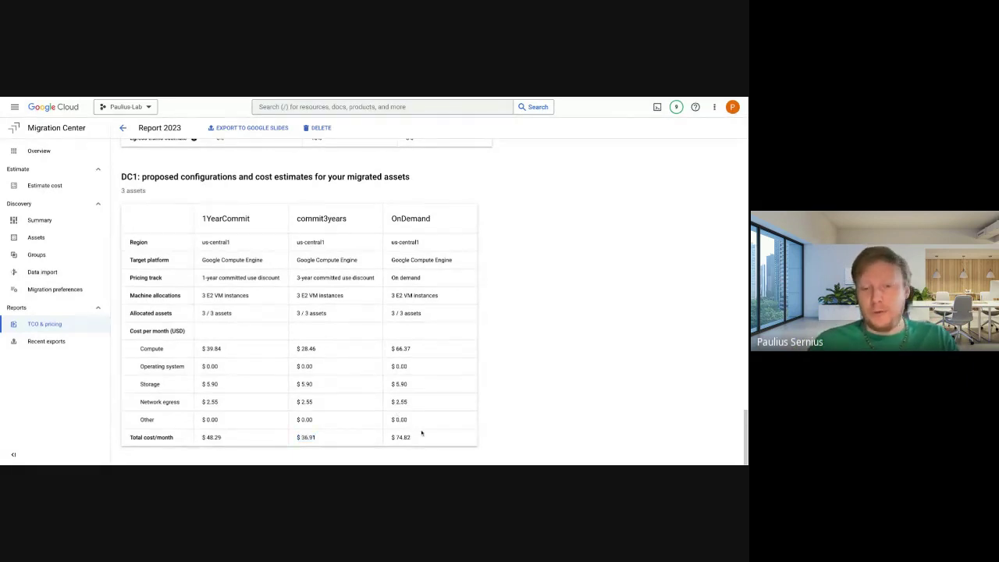
- Start a new set of migration preferences and name it 1year
click(53, 290)
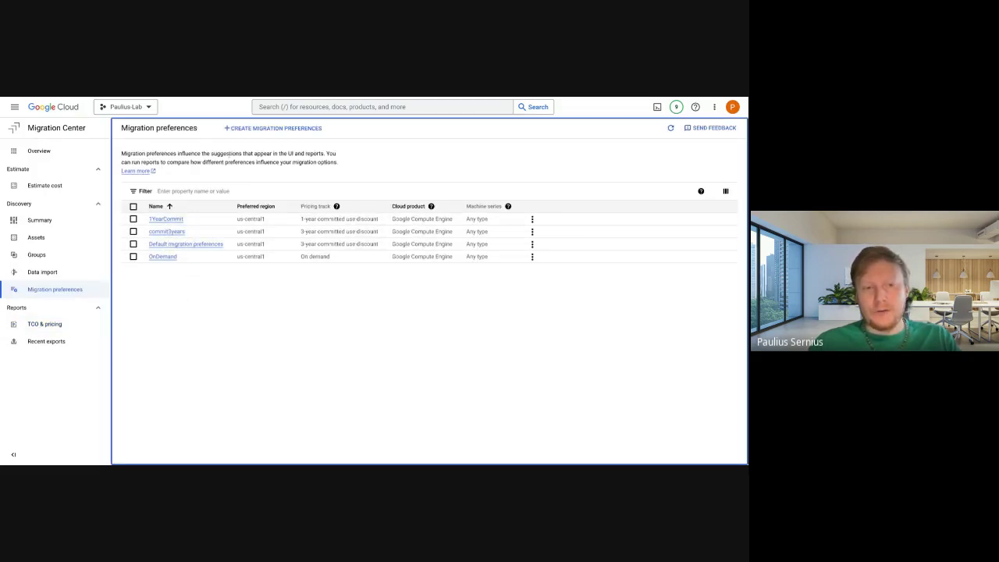
click(248, 130)
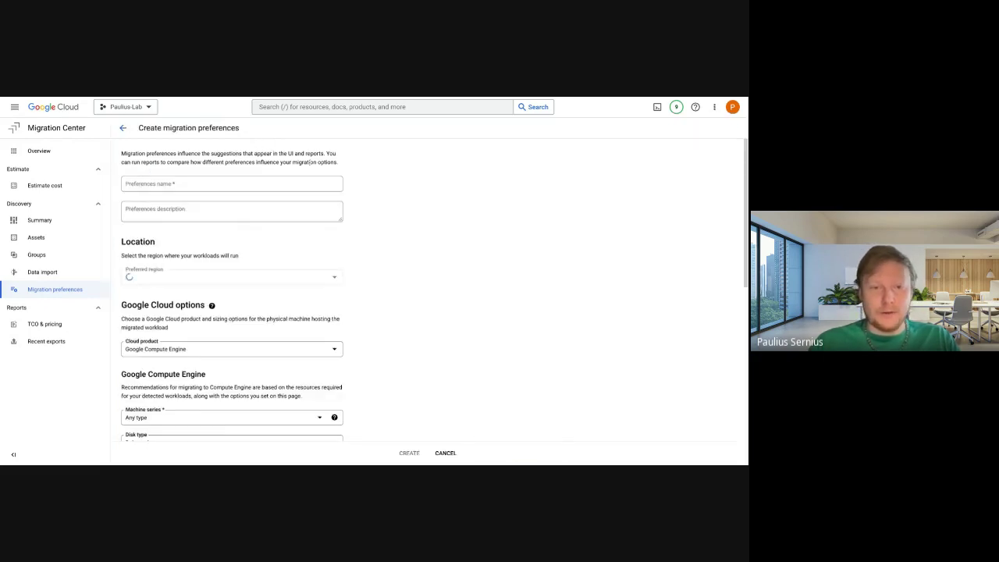
click(168, 183)
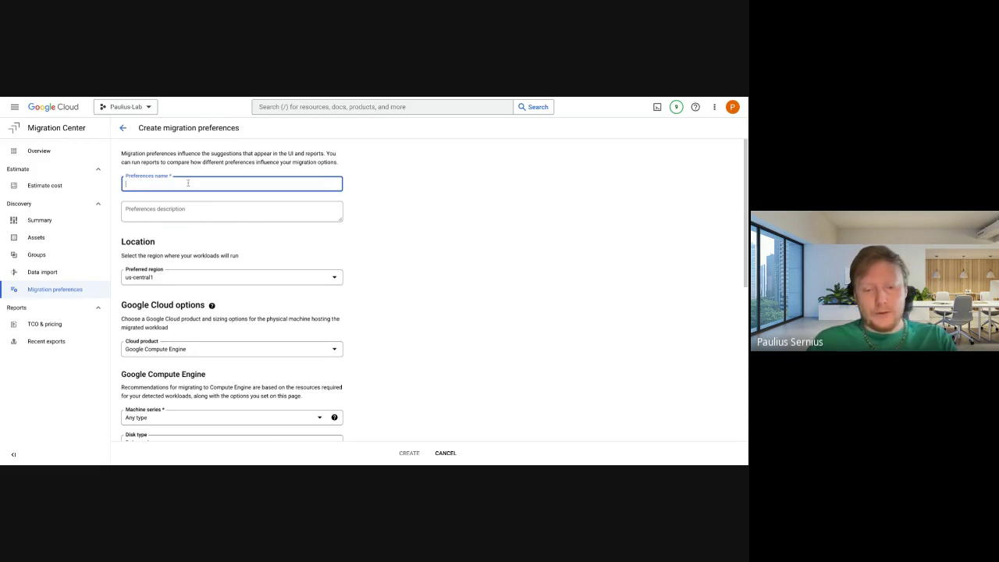
text(1year)
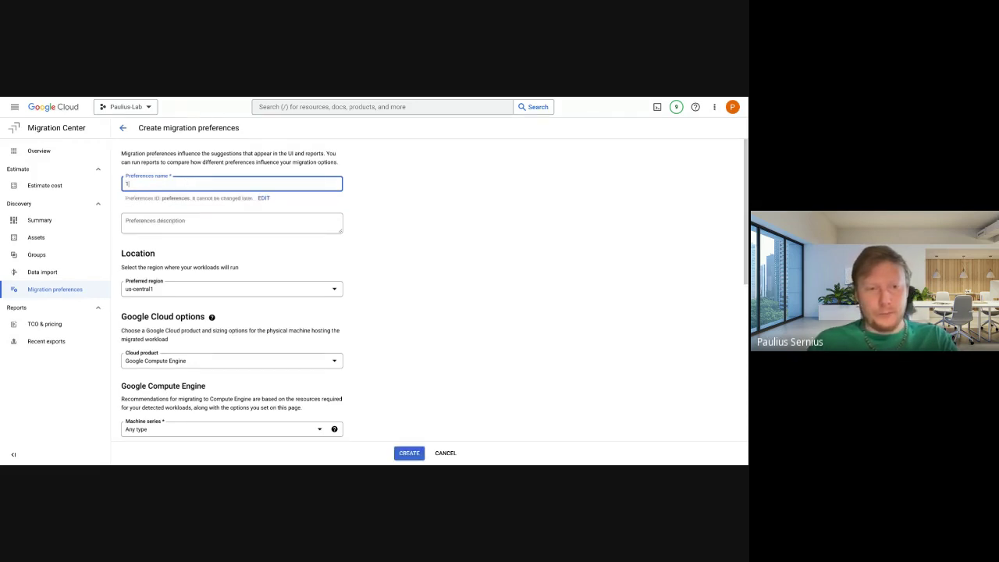
click(469, 218)
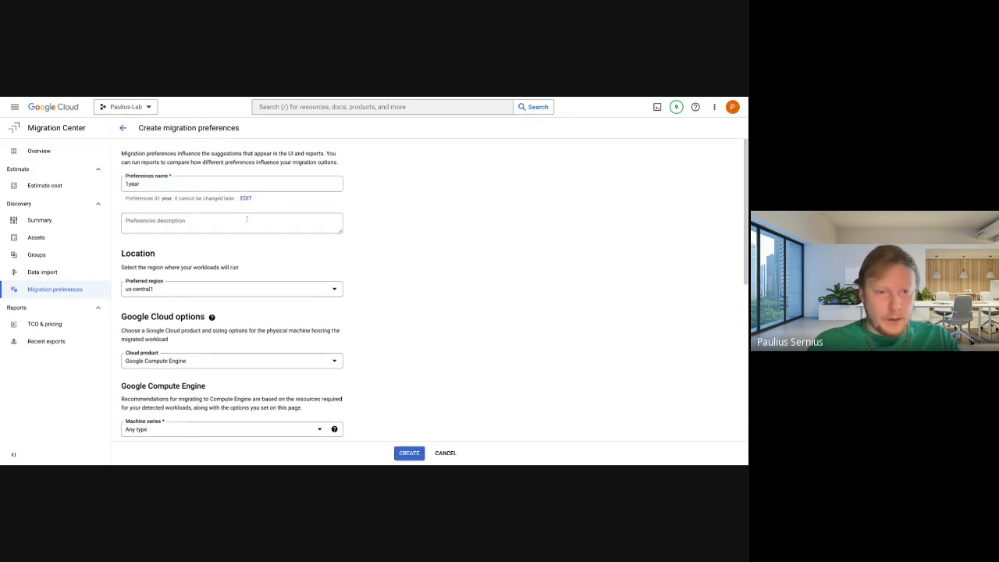
- Set the preferred region of the new migration preferences to europe-west4
scroll(179, 234, down, 1)
click(171, 244)
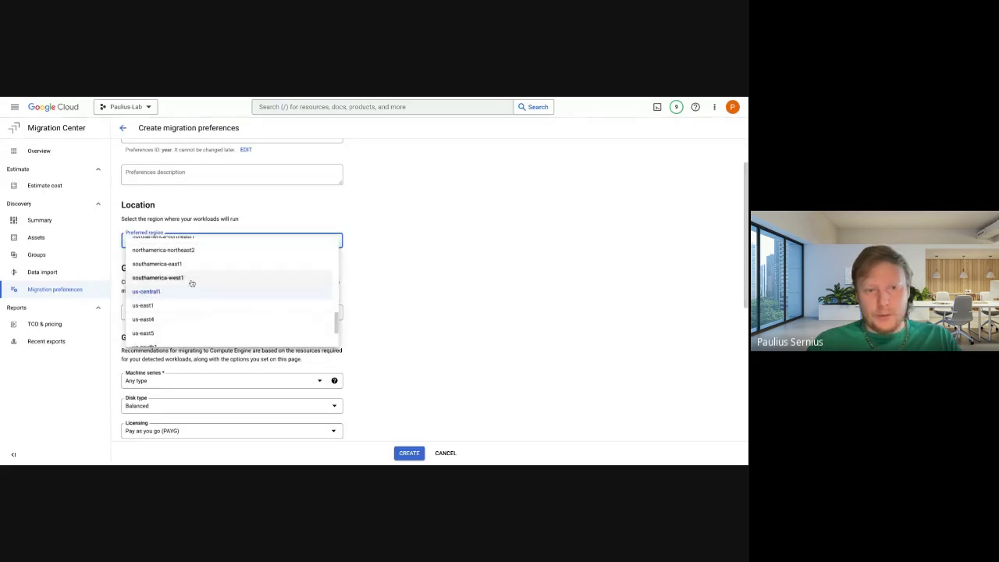
scroll(193, 281, up, 2)
scroll(193, 279, up, 1)
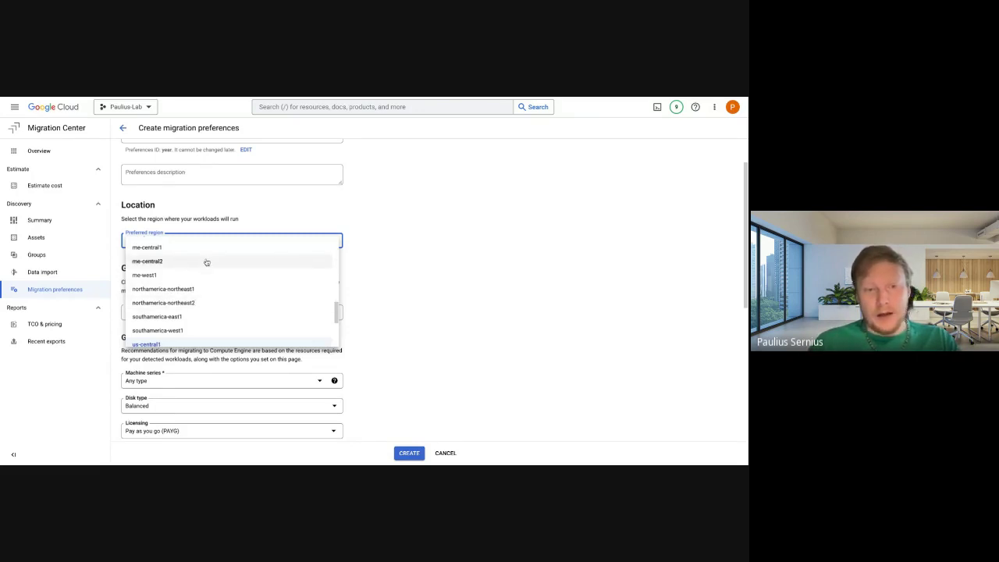
scroll(207, 262, down, 3)
scroll(186, 296, up, 6)
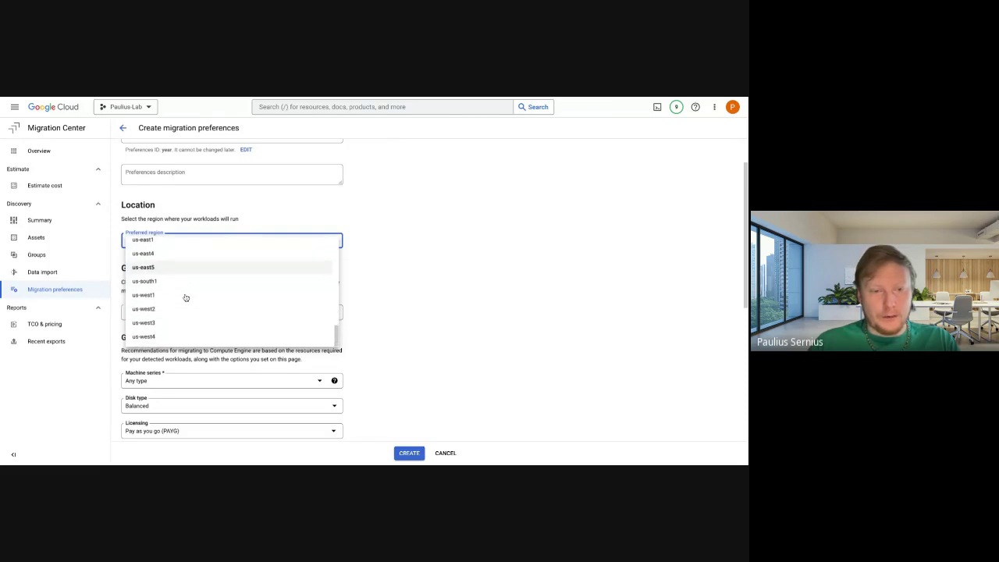
scroll(186, 296, up, 2)
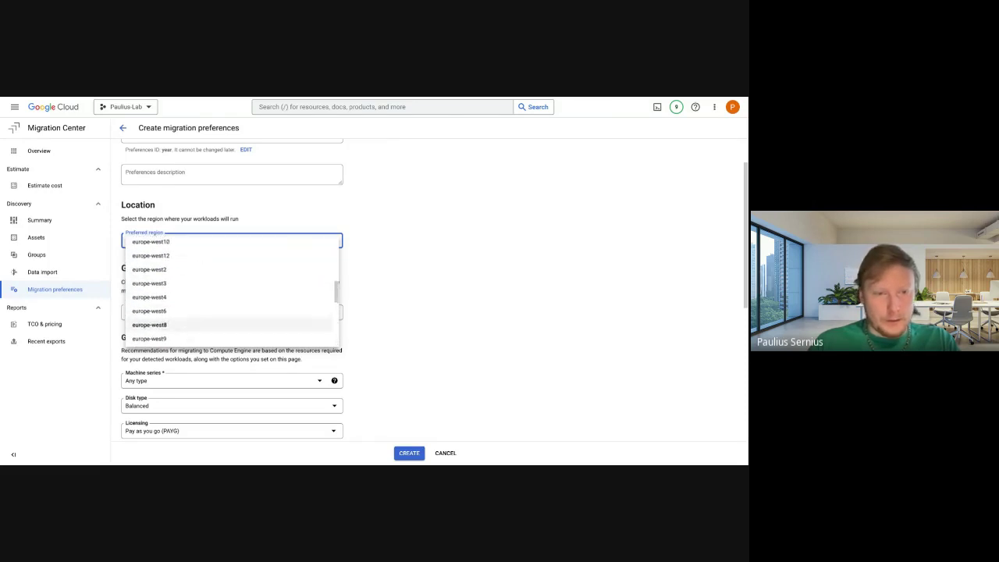
click(173, 292)
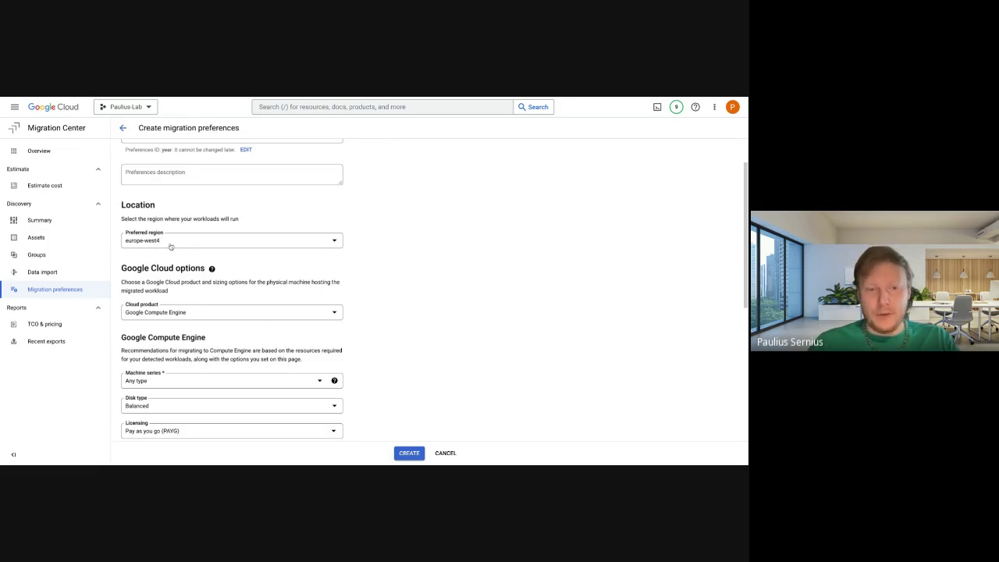
- Read the Google Cloud options explanation and review the available cloud products, keeping Google Compute Engine
click(212, 269)
click(284, 289)
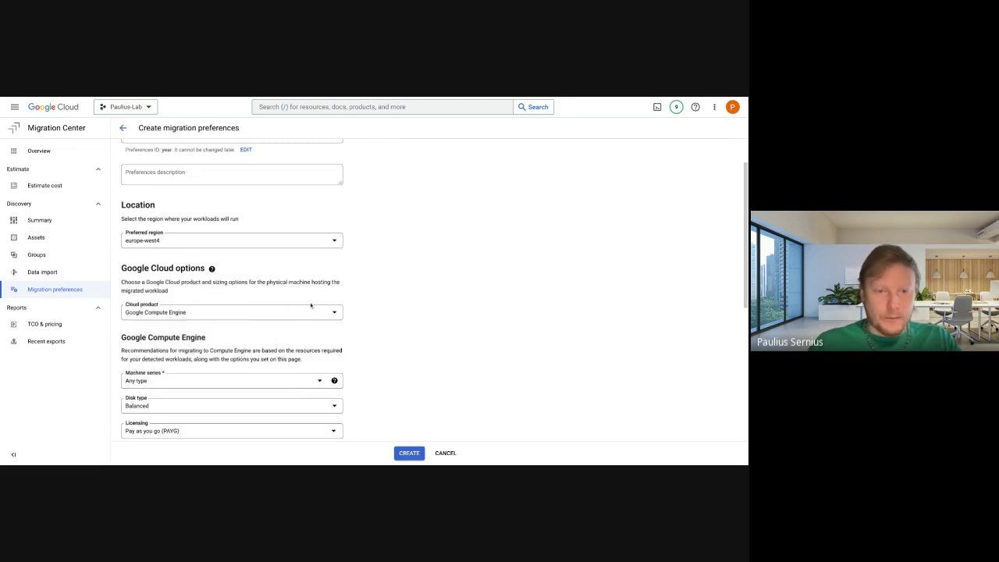
click(331, 314)
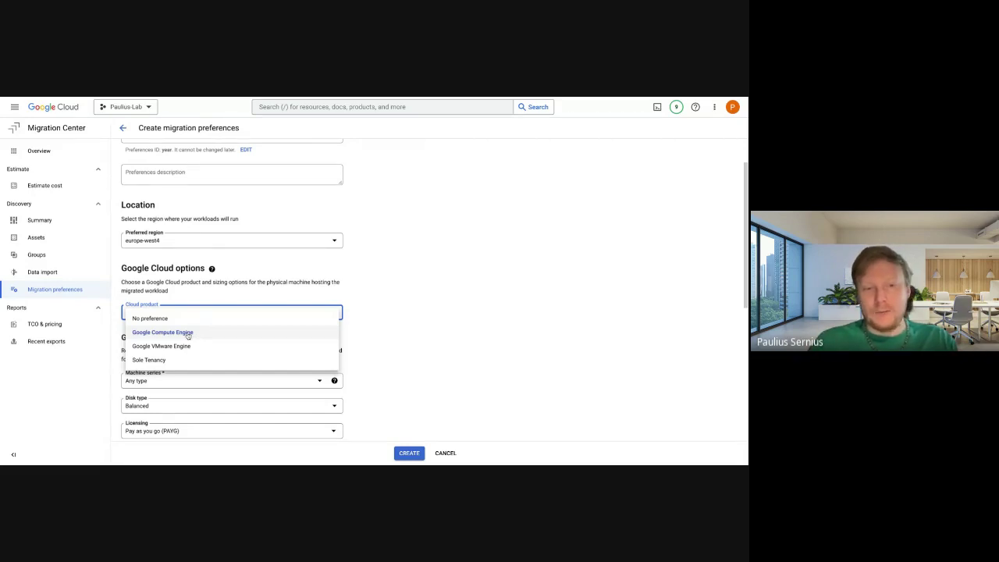
click(382, 322)
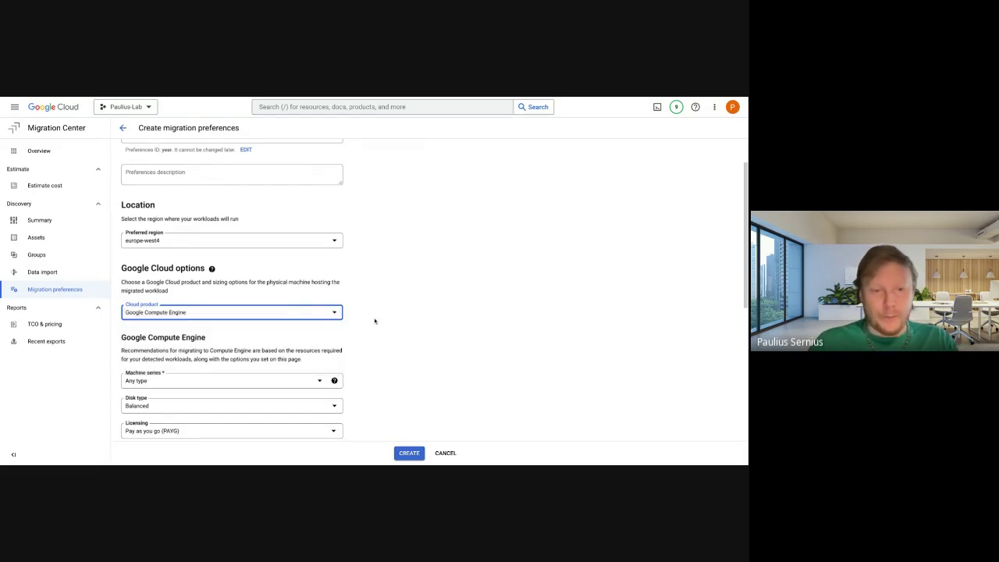
- Restrict the Compute Engine machine series to N2D instead of any type
scroll(350, 319, down, 2)
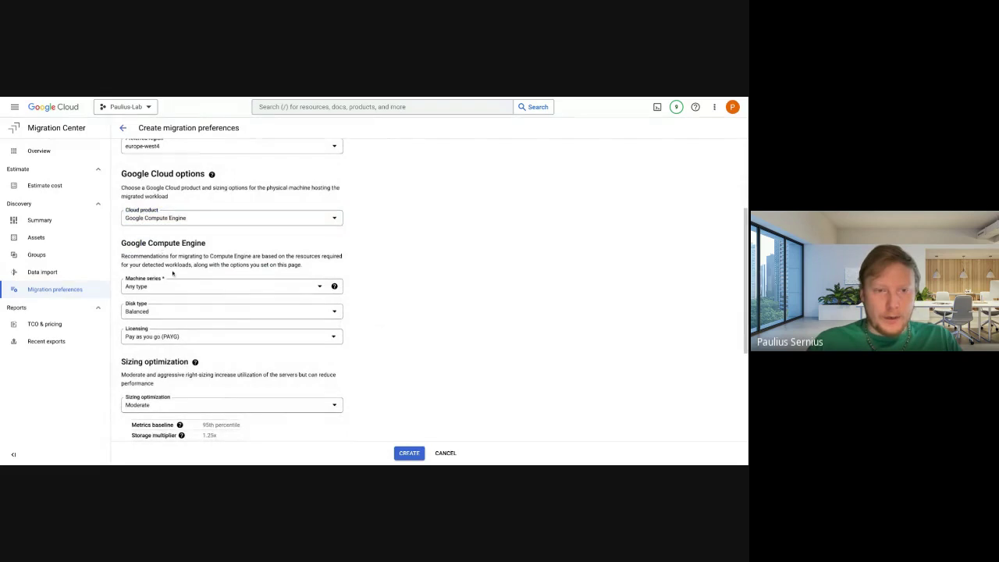
click(196, 289)
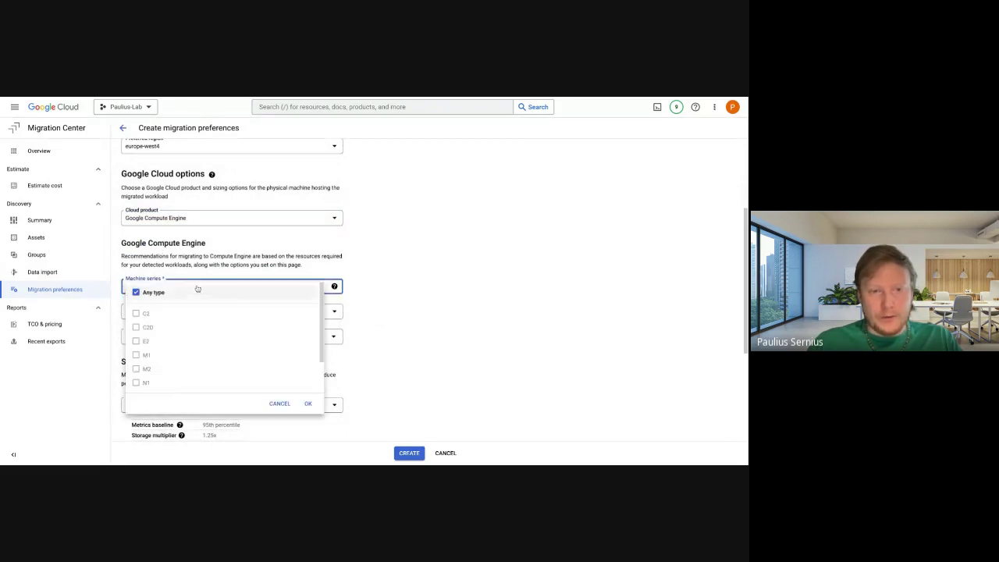
click(137, 294)
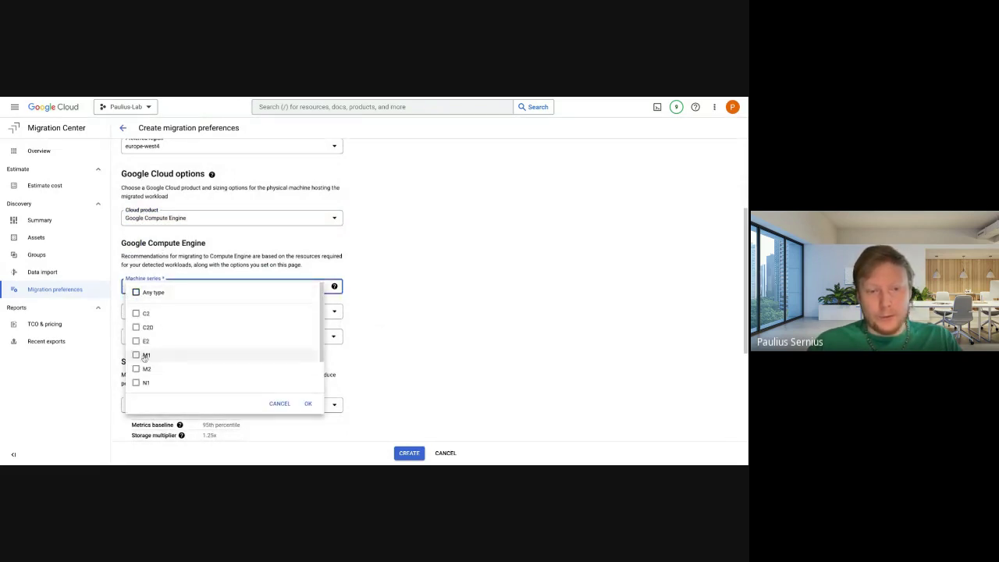
scroll(152, 352, down, 1)
scroll(155, 337, down, 1)
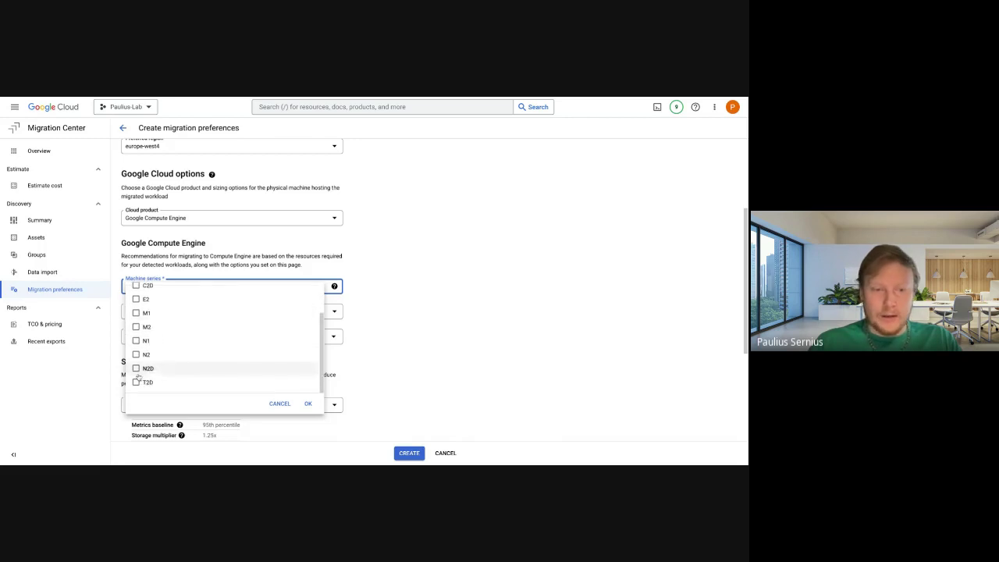
click(137, 369)
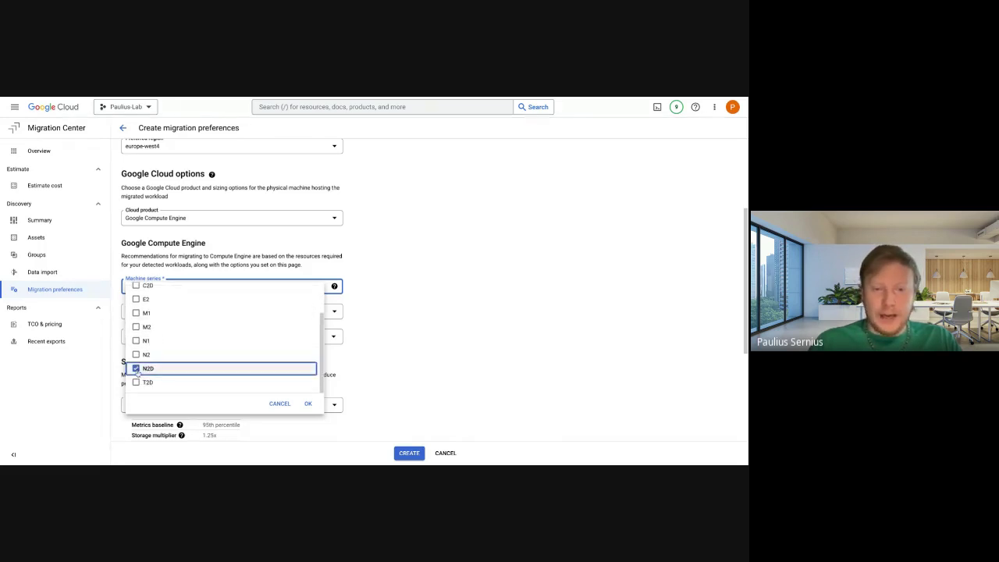
click(310, 404)
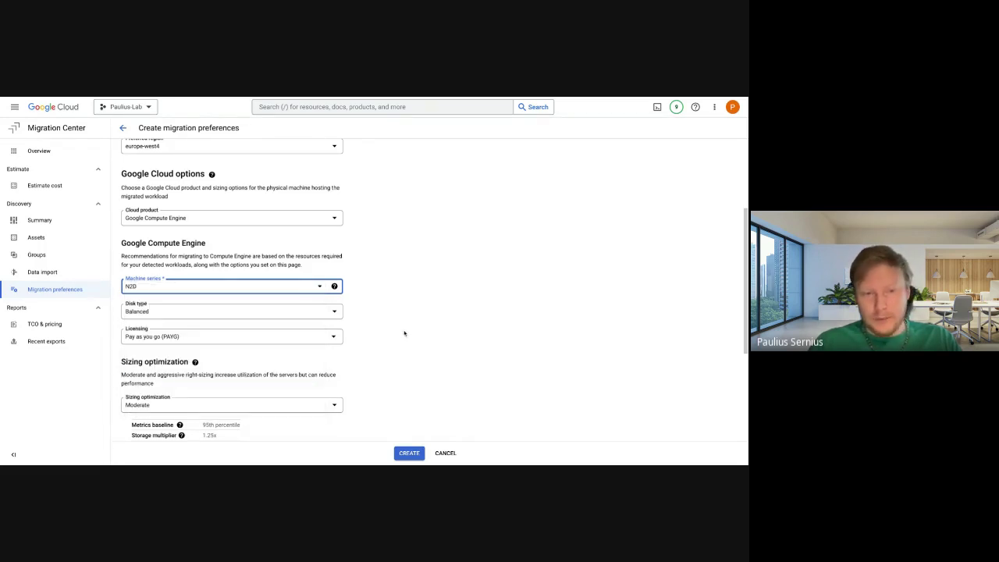
- Set the disk type to Performance (SSD) and keep the licensing at Pay as you go (PAYG)
click(340, 312)
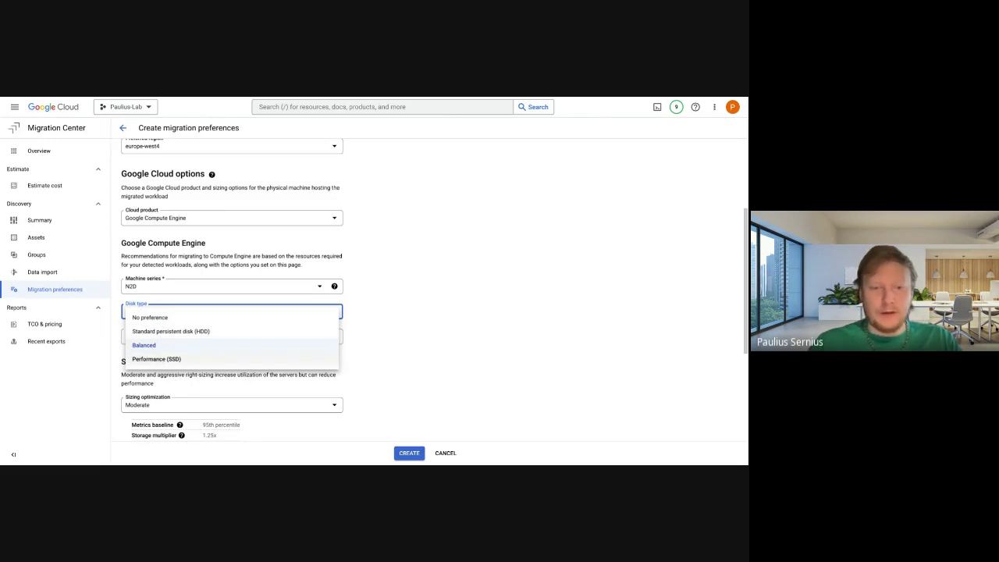
click(156, 360)
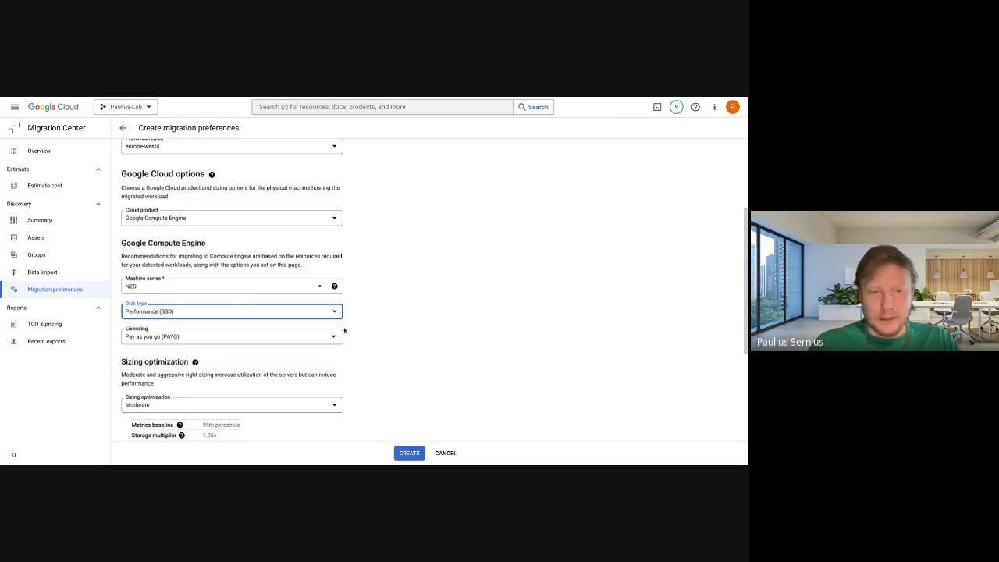
click(331, 337)
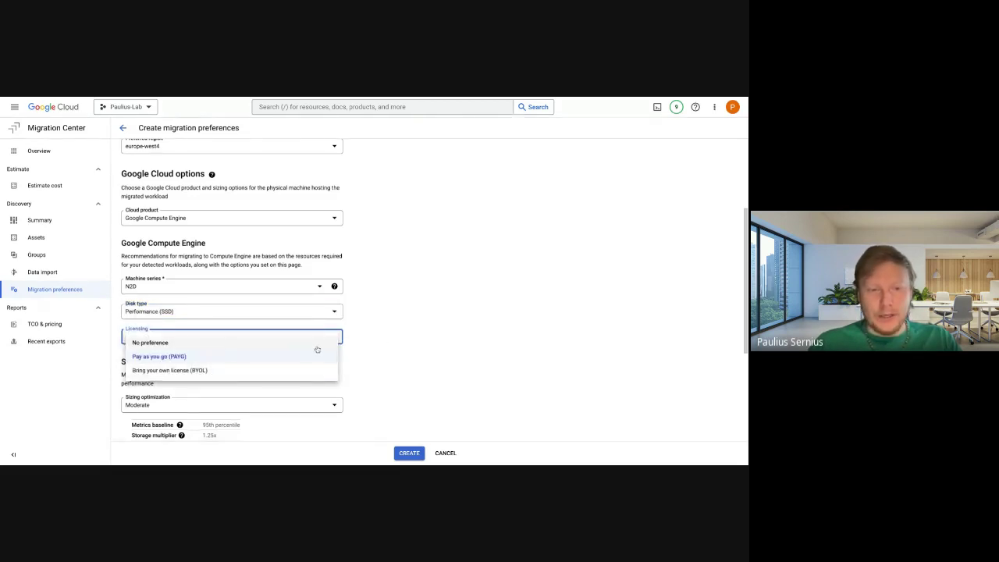
click(320, 355)
- Review the sizing optimization choices and set the sizing optimization to Custom
scroll(383, 339, down, 2)
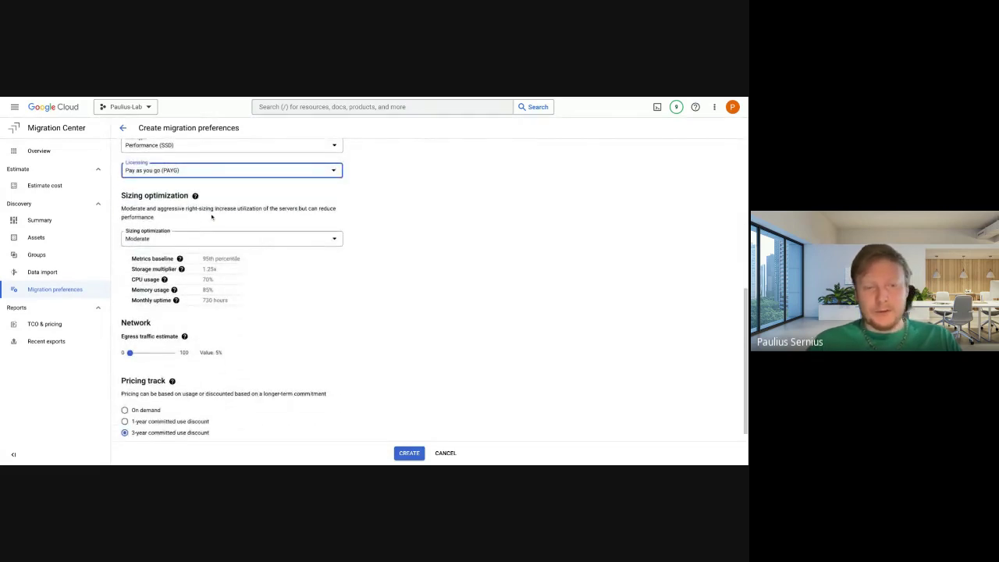
click(268, 240)
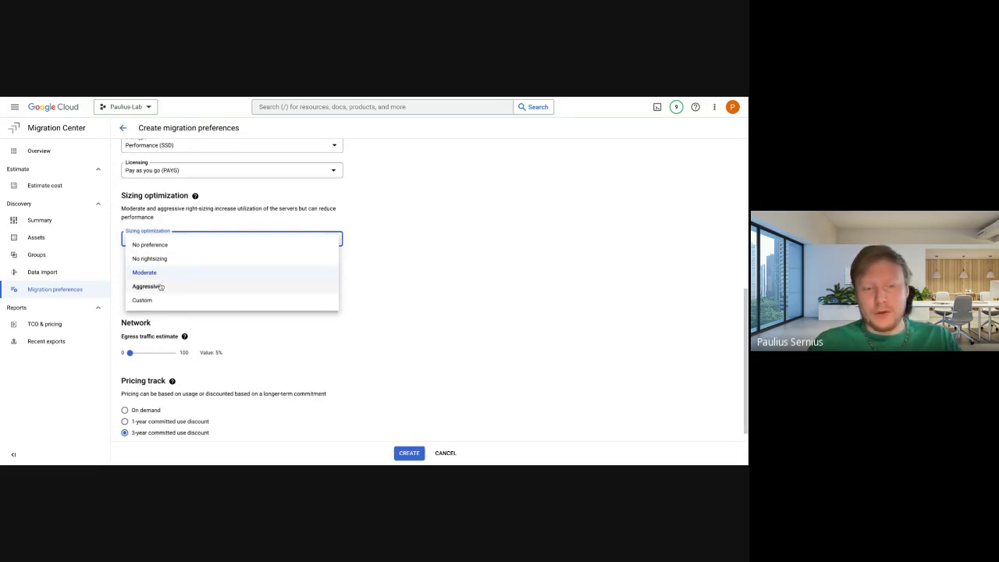
click(395, 275)
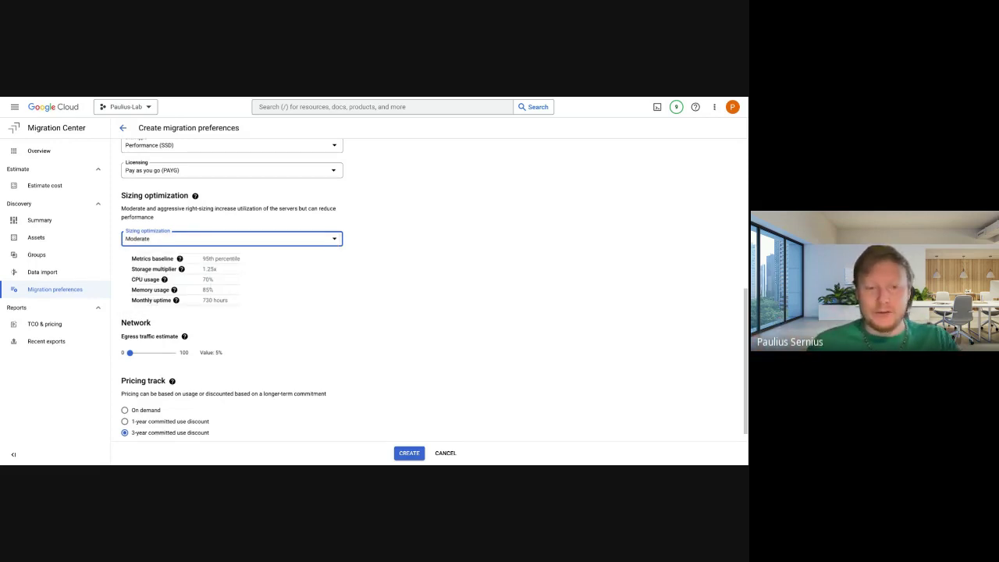
click(207, 242)
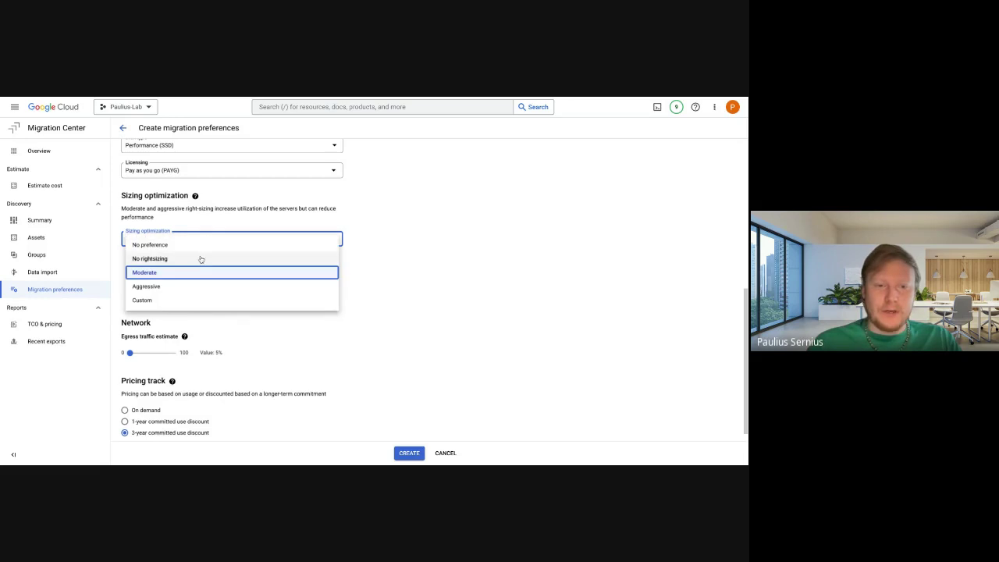
click(162, 301)
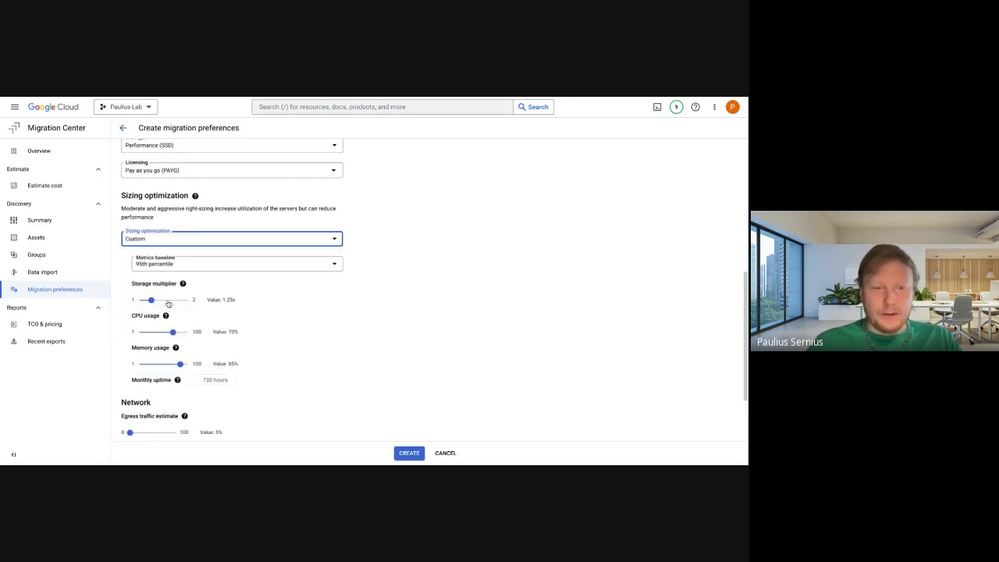
- Read the storage multiplier explanation, then set the storage multiplier to 1.3x and the CPU usage to 90%
scroll(248, 301, down, 1)
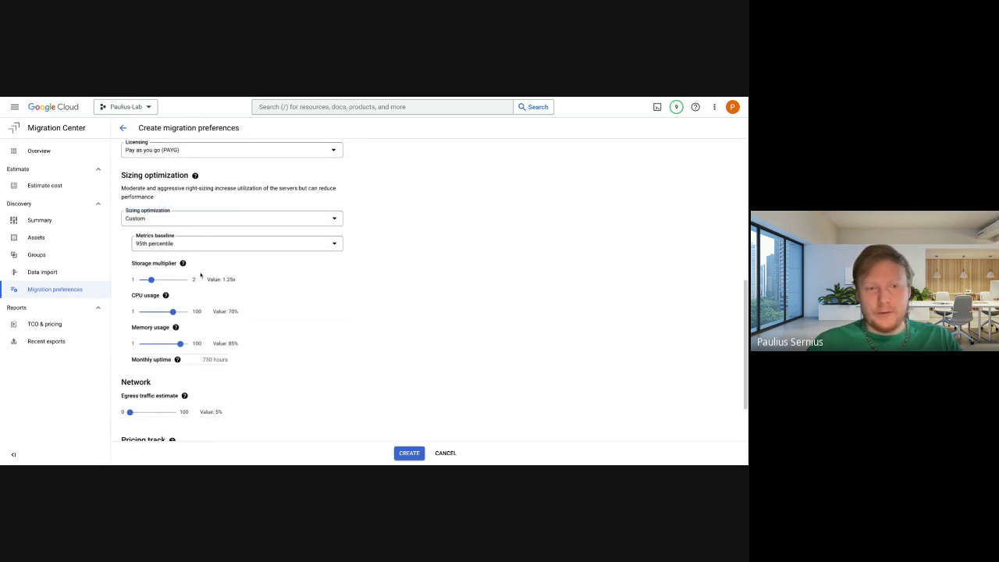
click(184, 264)
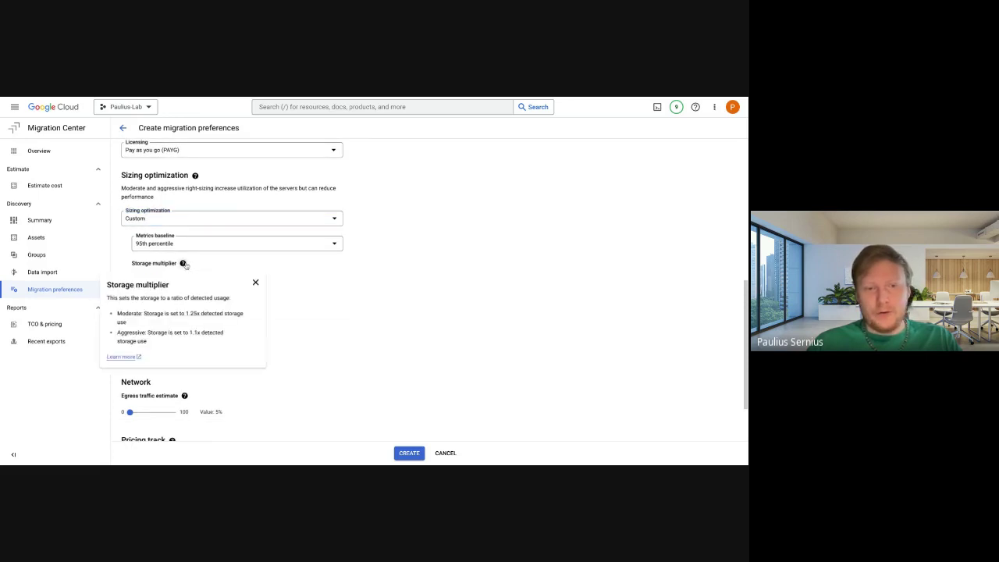
click(255, 282)
drag(152, 281, 137, 281)
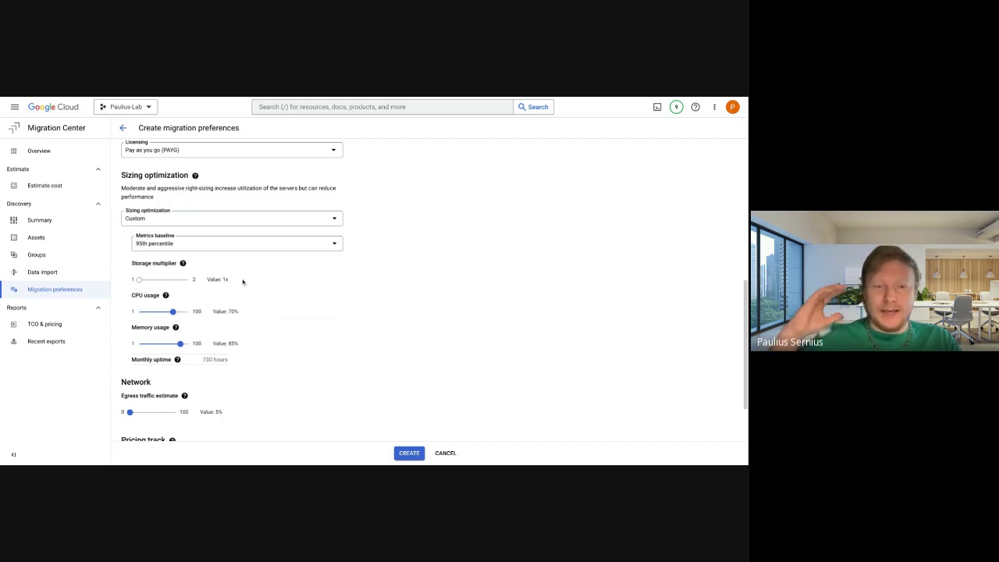
click(154, 280)
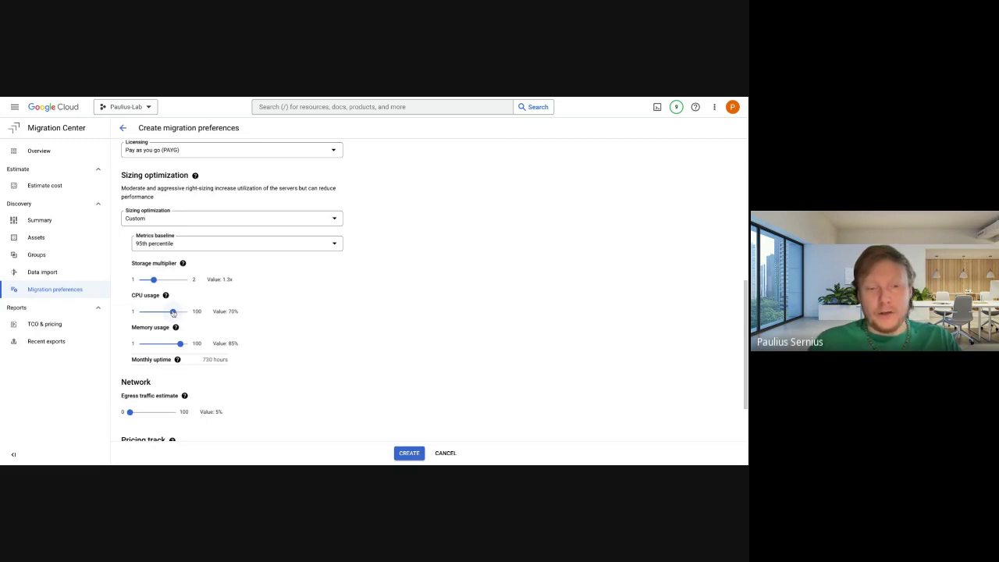
drag(173, 312, 183, 312)
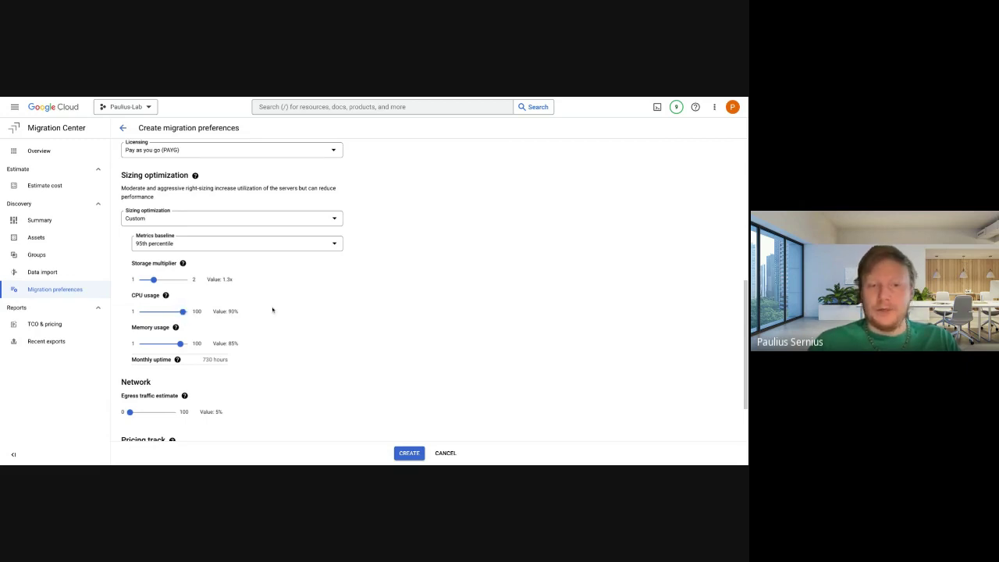
- Set the pricing track to the 1-year committed use discount
scroll(273, 310, down, 1)
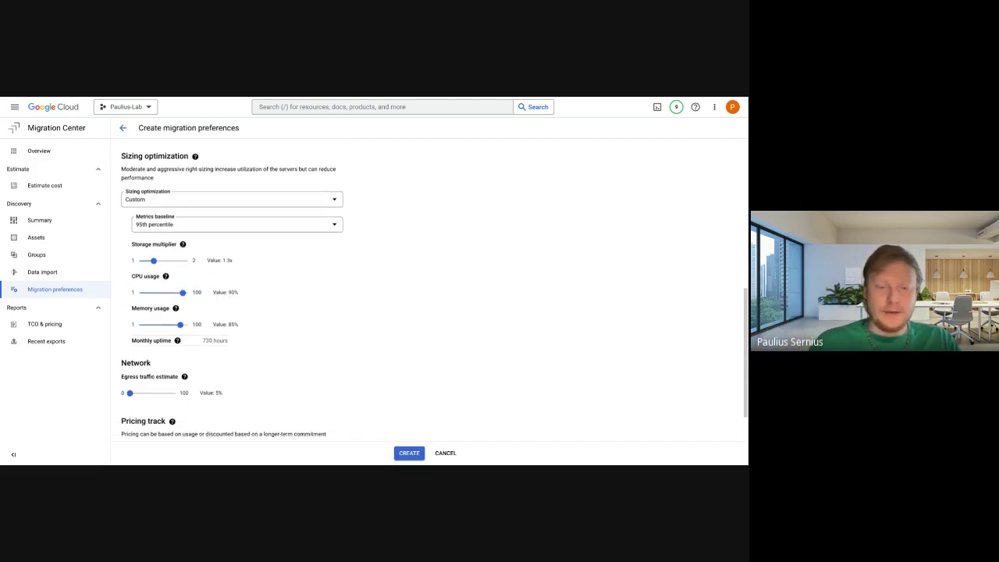
scroll(271, 321, down, 3)
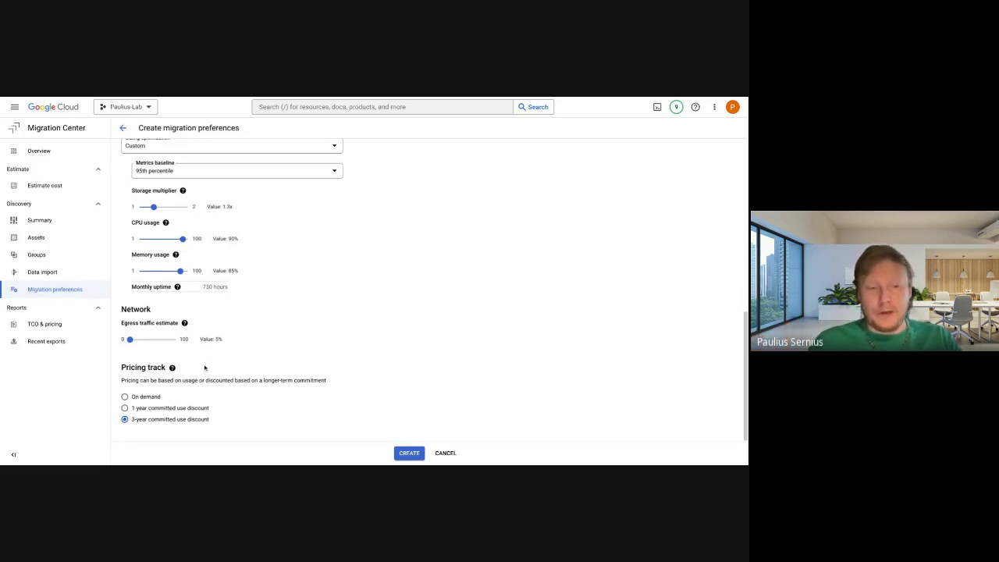
click(124, 407)
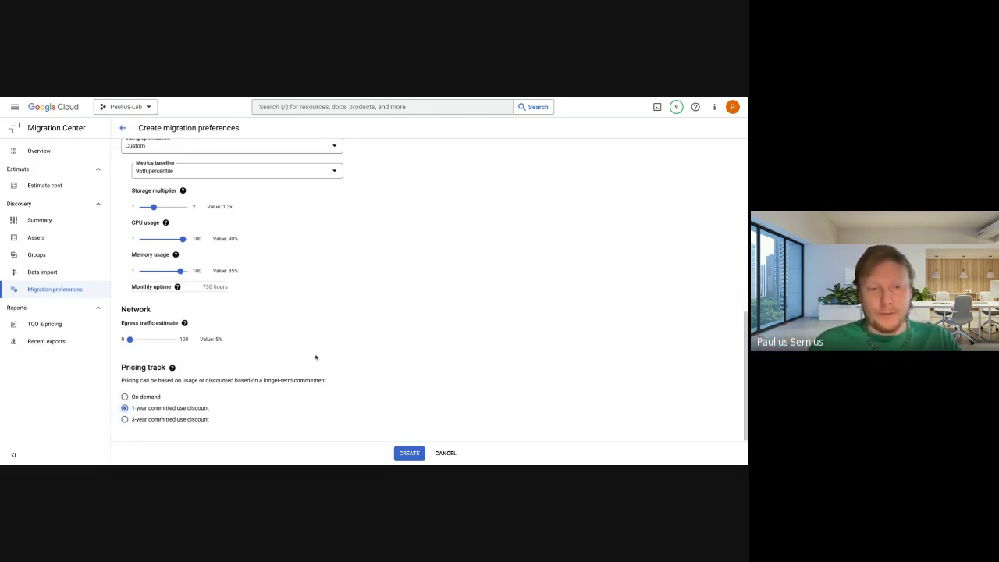
- Check the monthly uptime explanation and examine the egress traffic estimate in the network settings
click(177, 287)
click(250, 306)
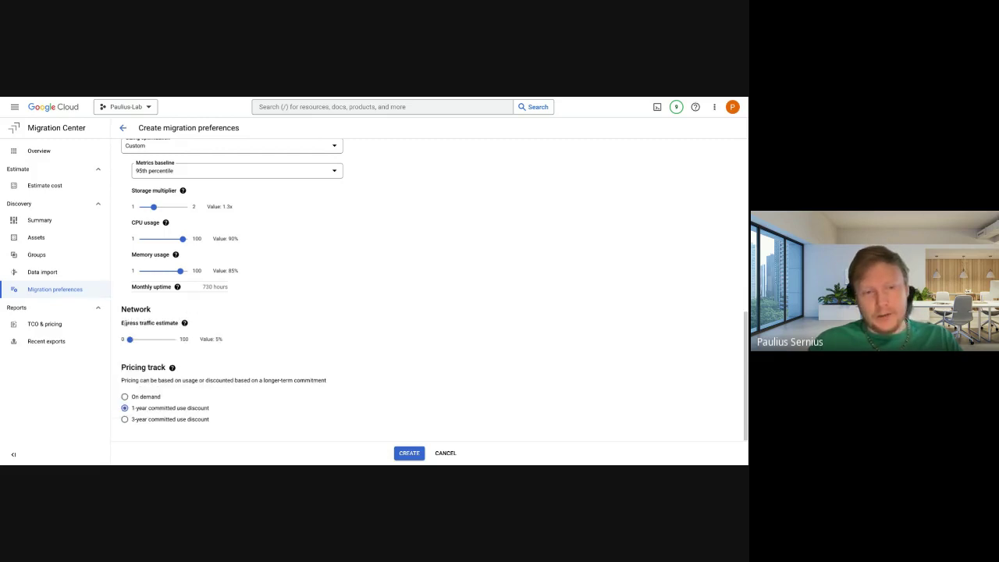
drag(123, 322, 179, 324)
click(236, 324)
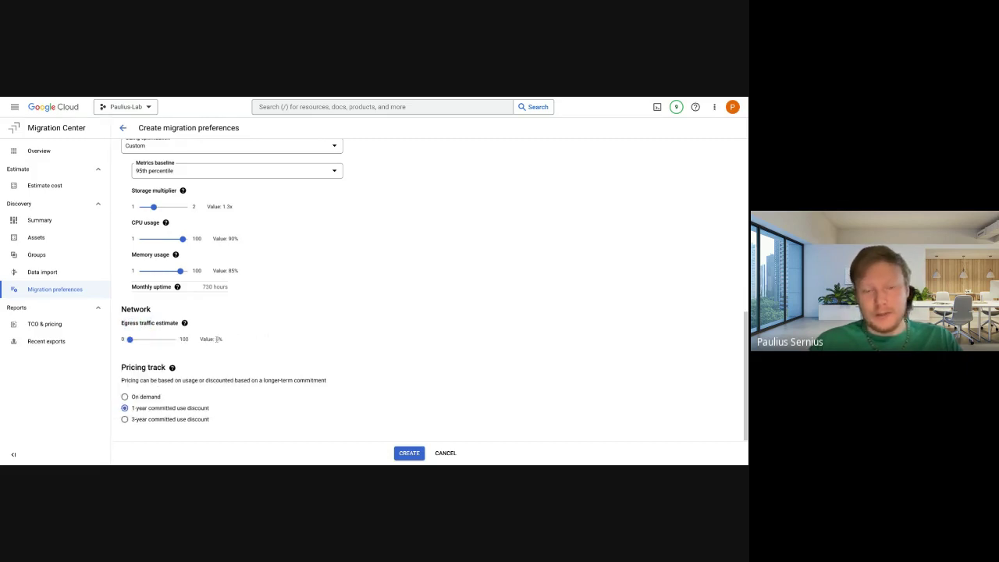
double_click(218, 339)
click(218, 339)
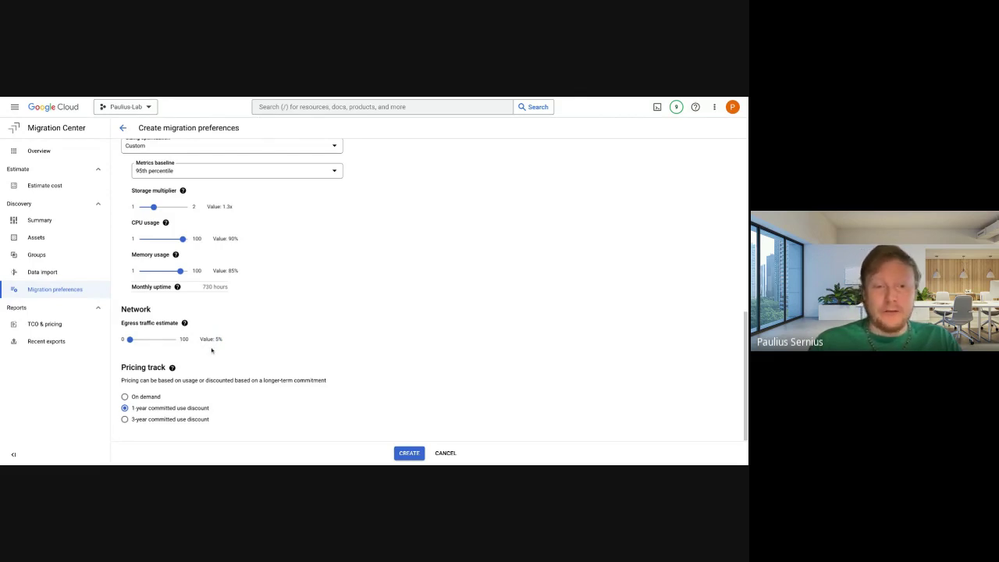
click(170, 341)
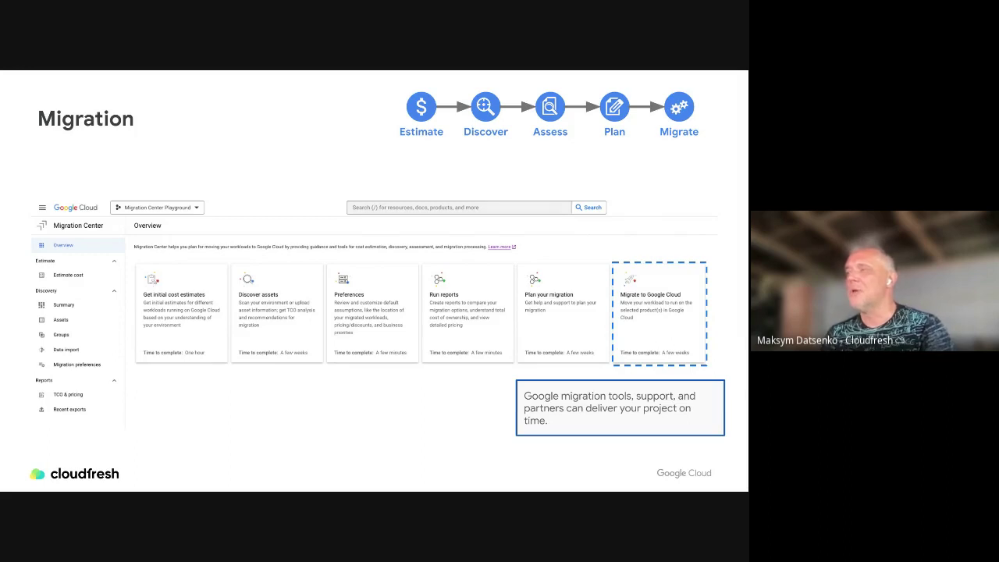
key(Right)
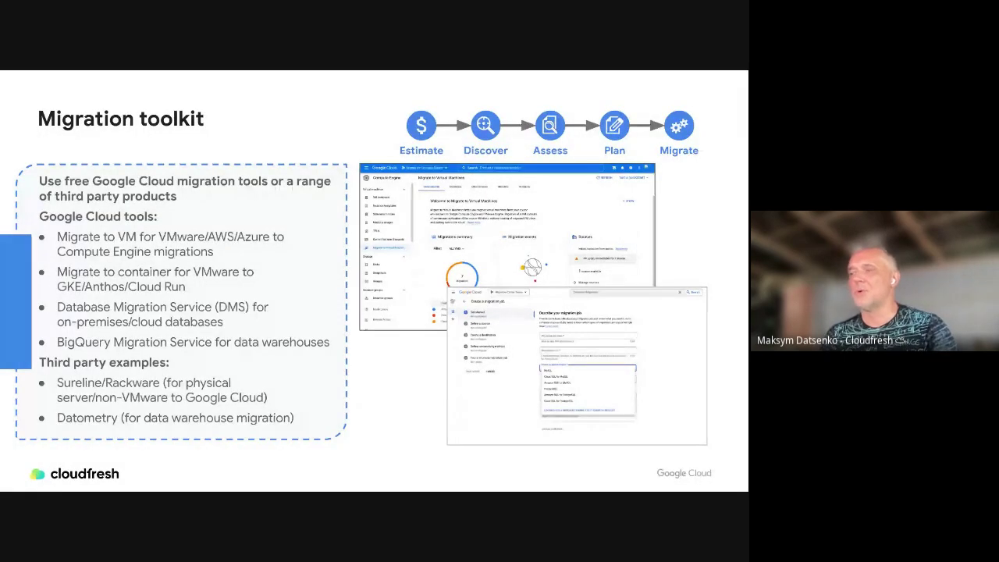